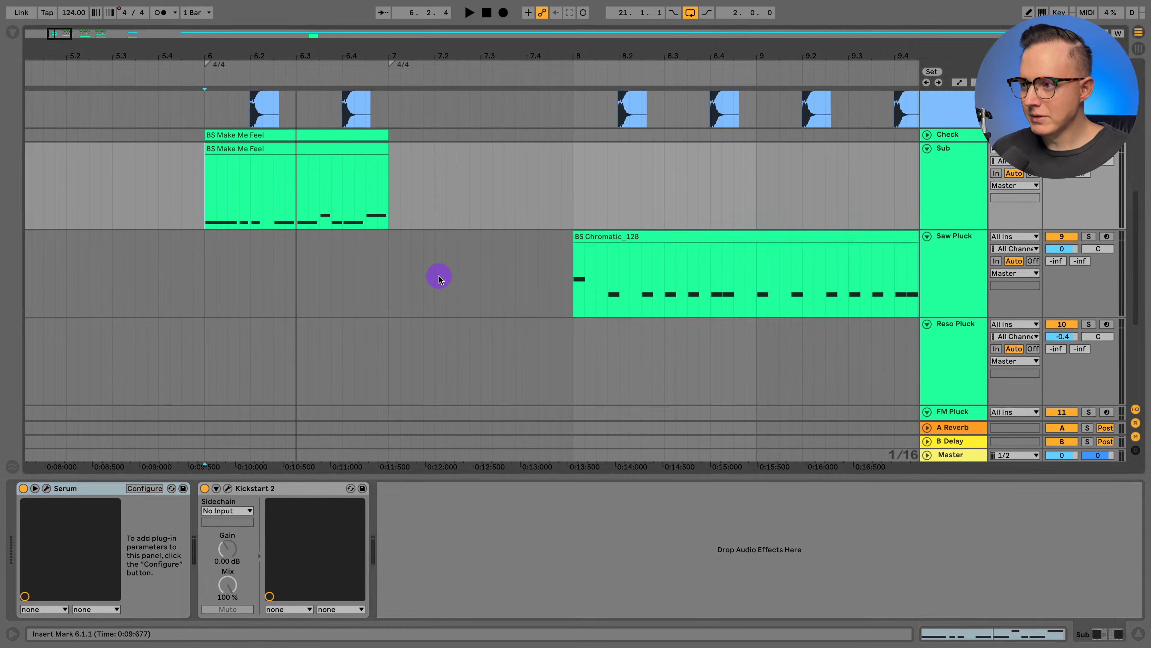
Play the looped BS Make Me Feel clip on the Sub track and inspect the track's Serum patch.
scroll(439, 277, down, 1)
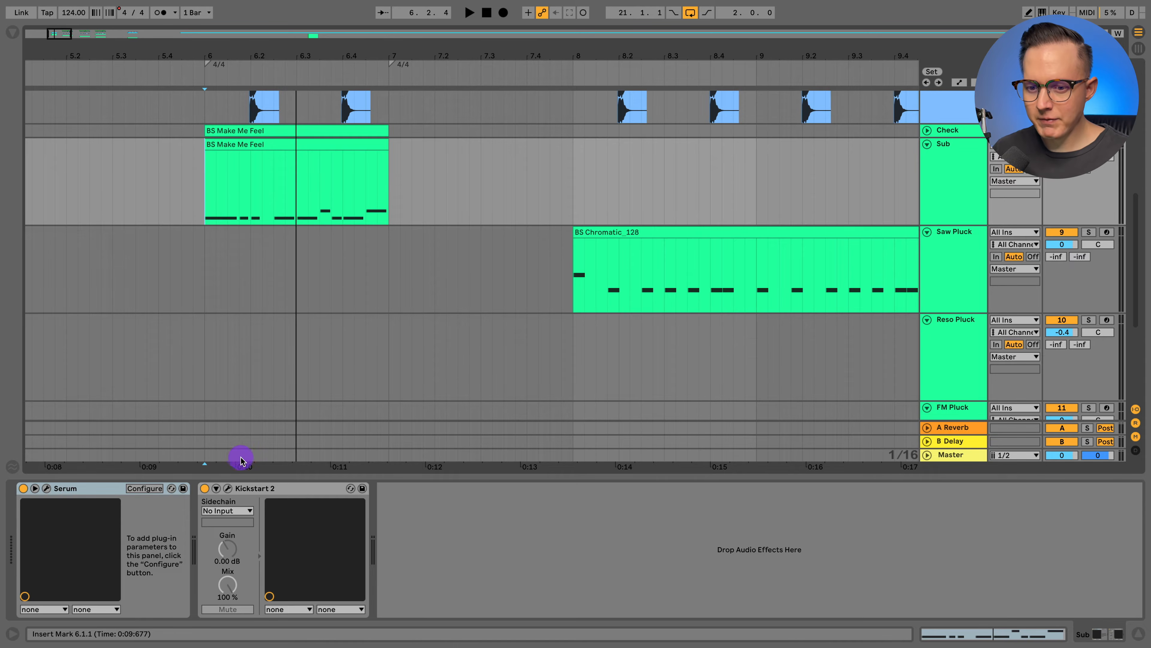
click(257, 488)
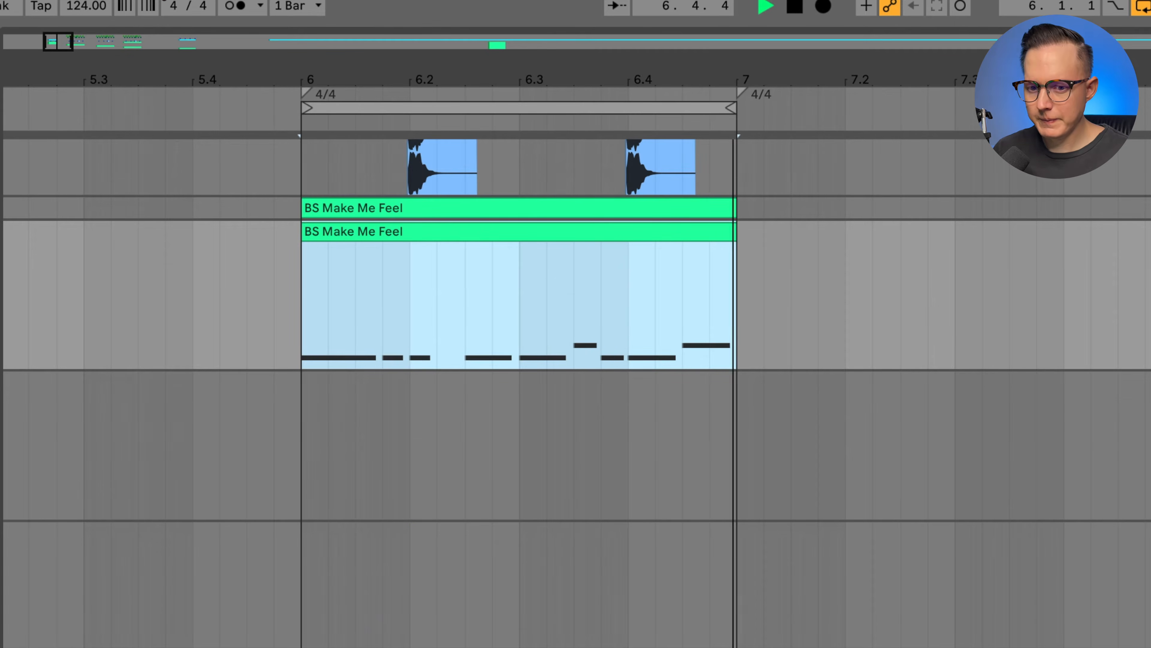
key(space)
click(5, 605)
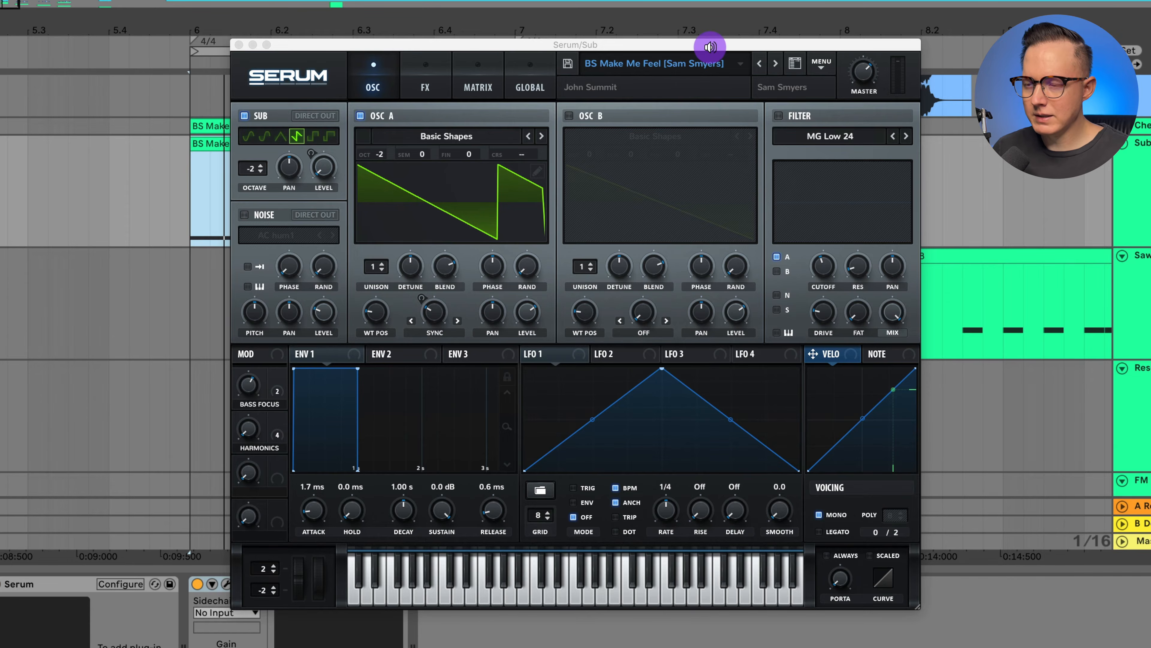
drag(734, 43, 683, 39)
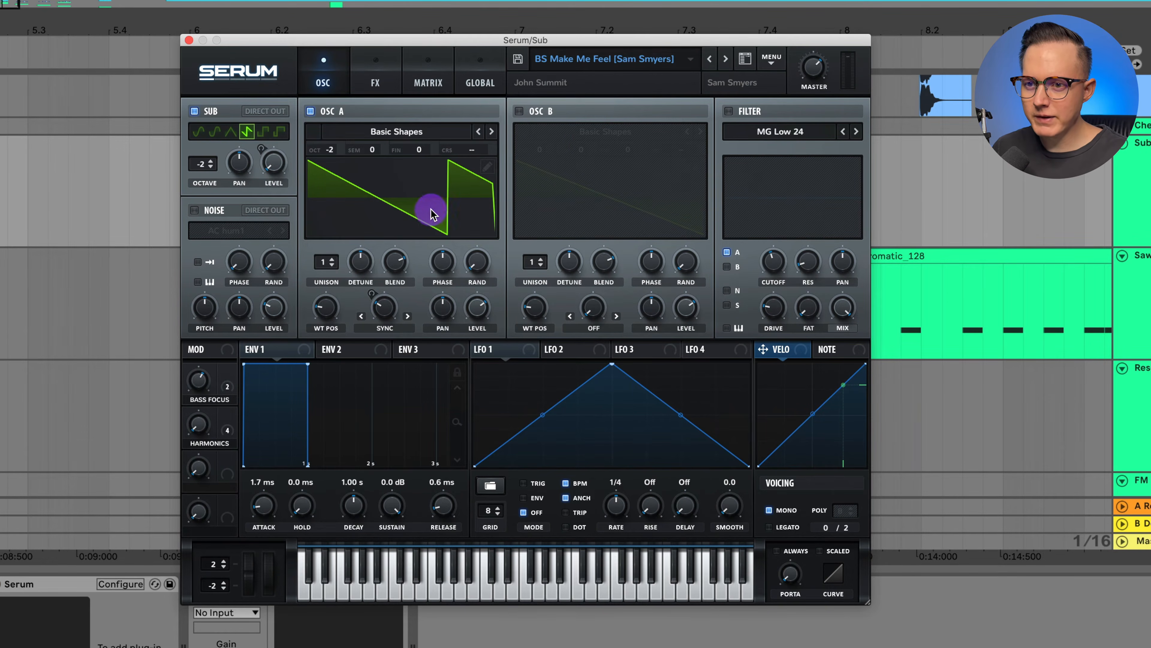
click(368, 82)
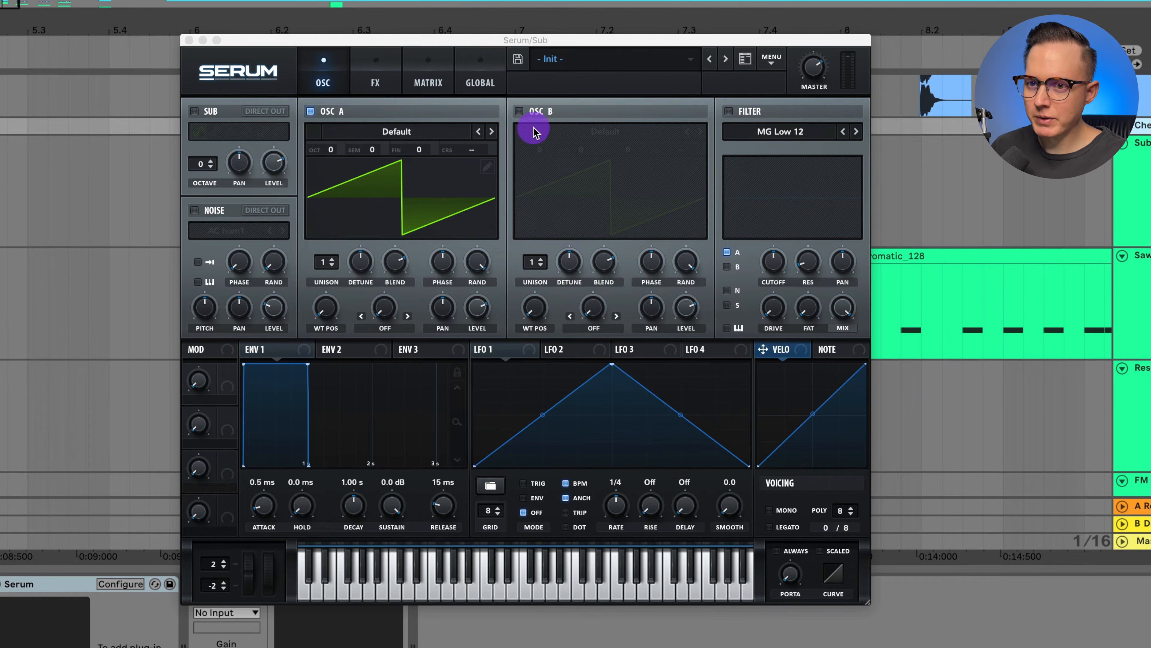
Set oscillator A to -2 octaves and enable oscillator B with the Basic Shapes wavetable at its square wave position.
drag(330, 154, 329, 192)
click(334, 158)
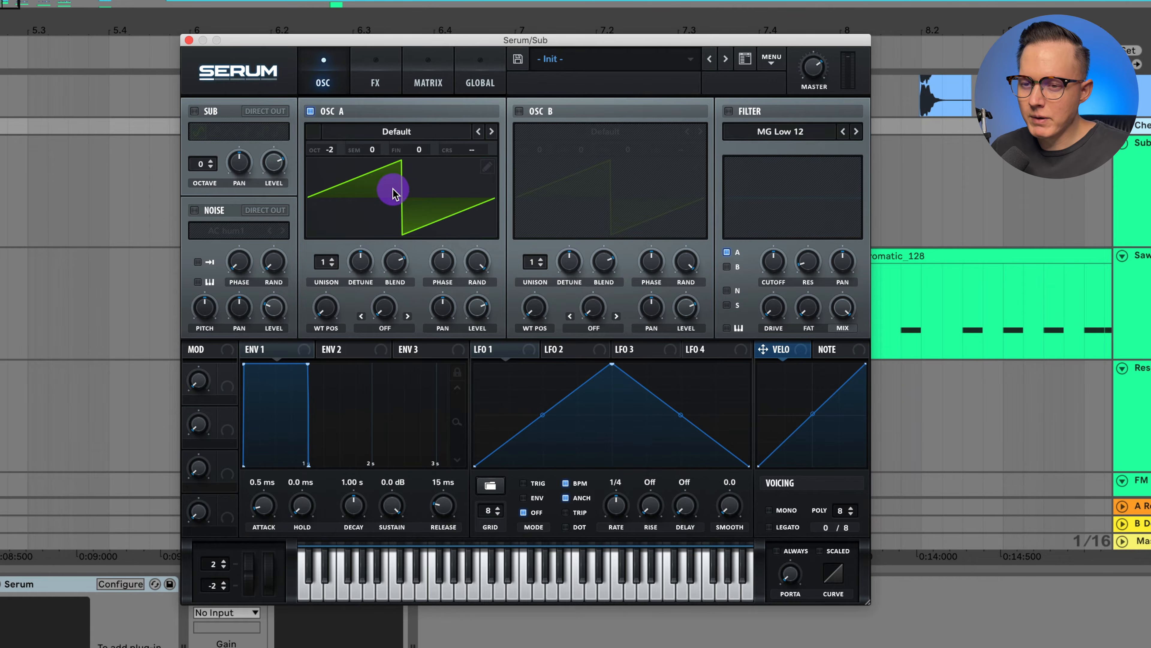
click(518, 111)
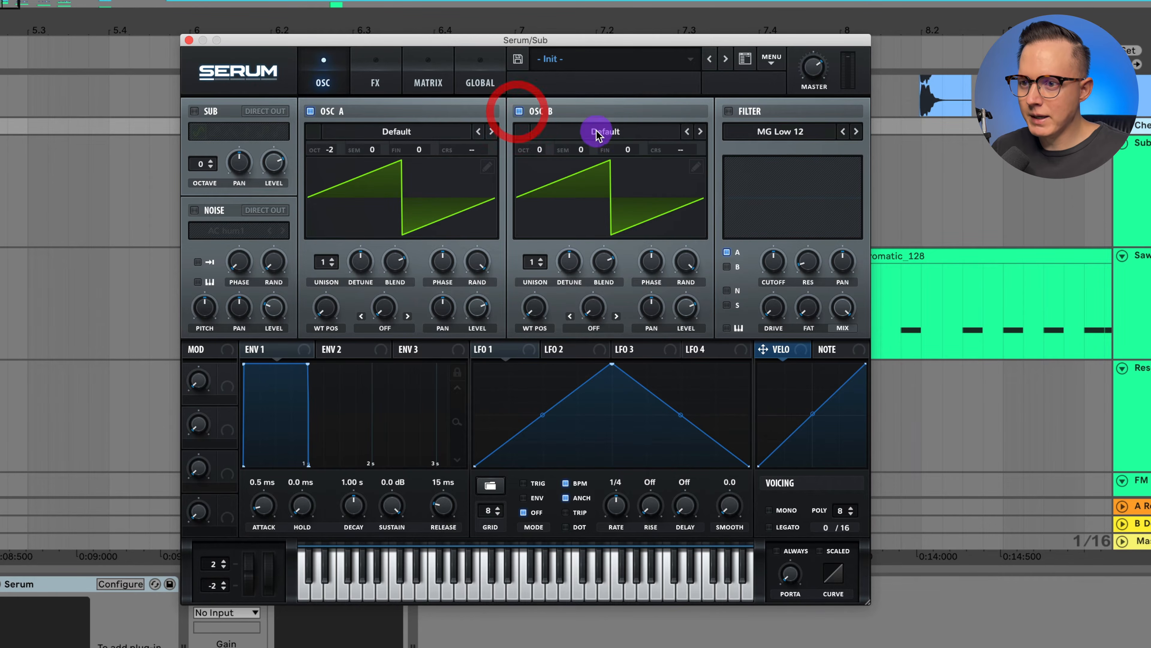
click(598, 131)
click(586, 148)
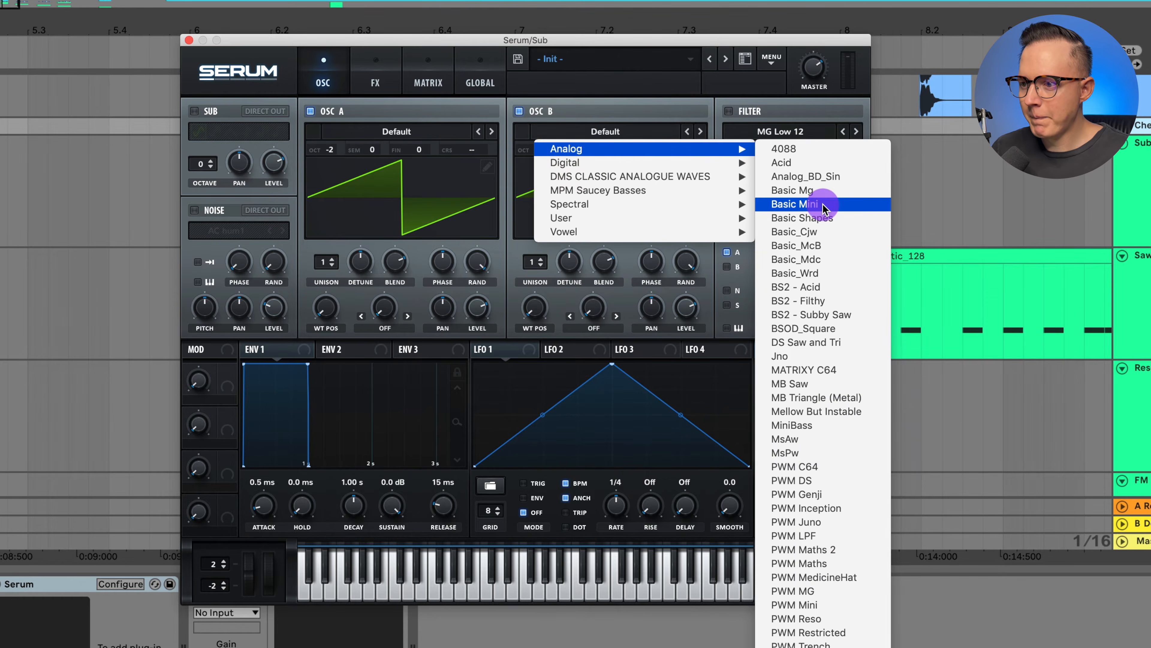
click(828, 218)
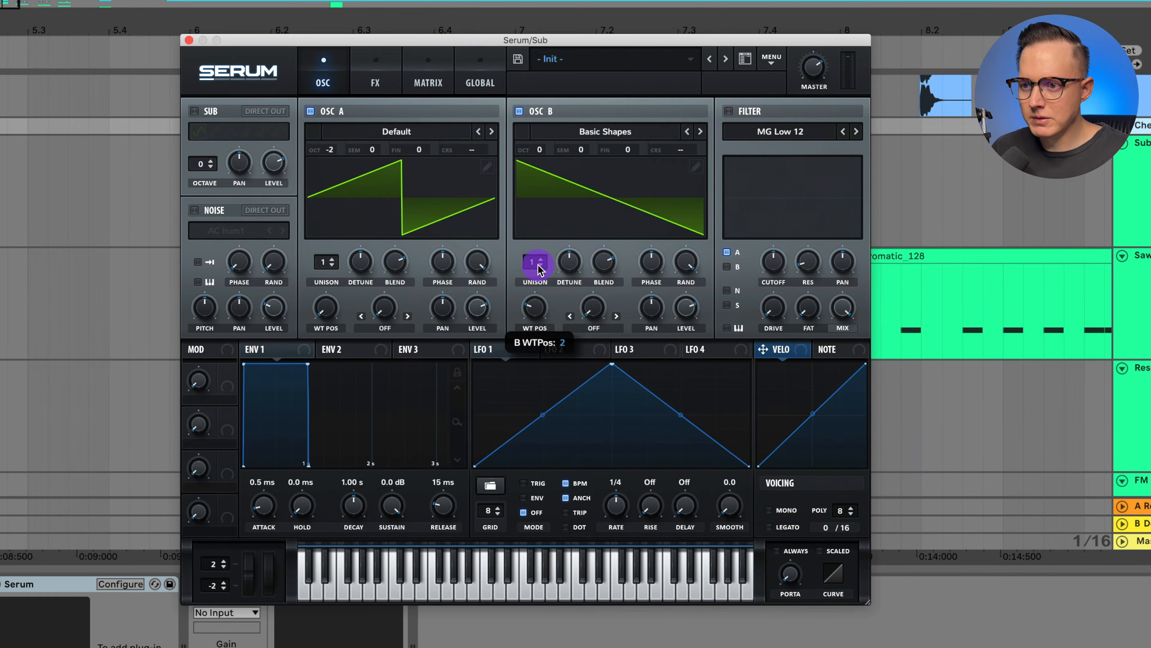
drag(539, 269, 550, 245)
Enable the MG Low 24 filter with a lowered cutoff and some drive, and route oscillator B through it.
click(728, 112)
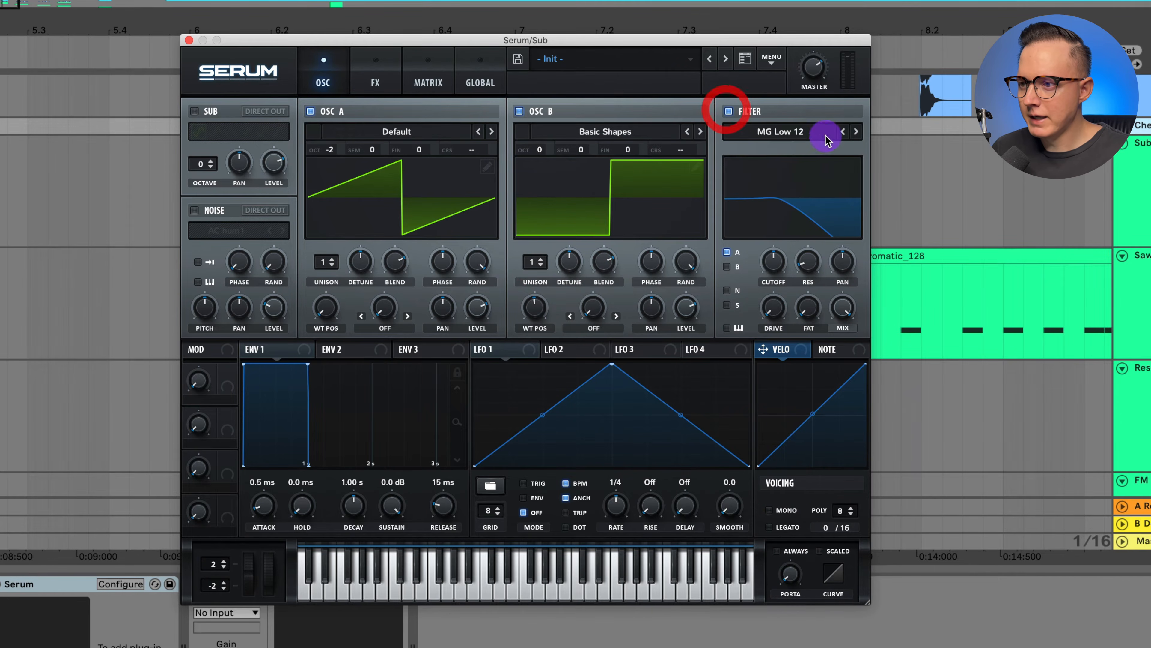
click(856, 131)
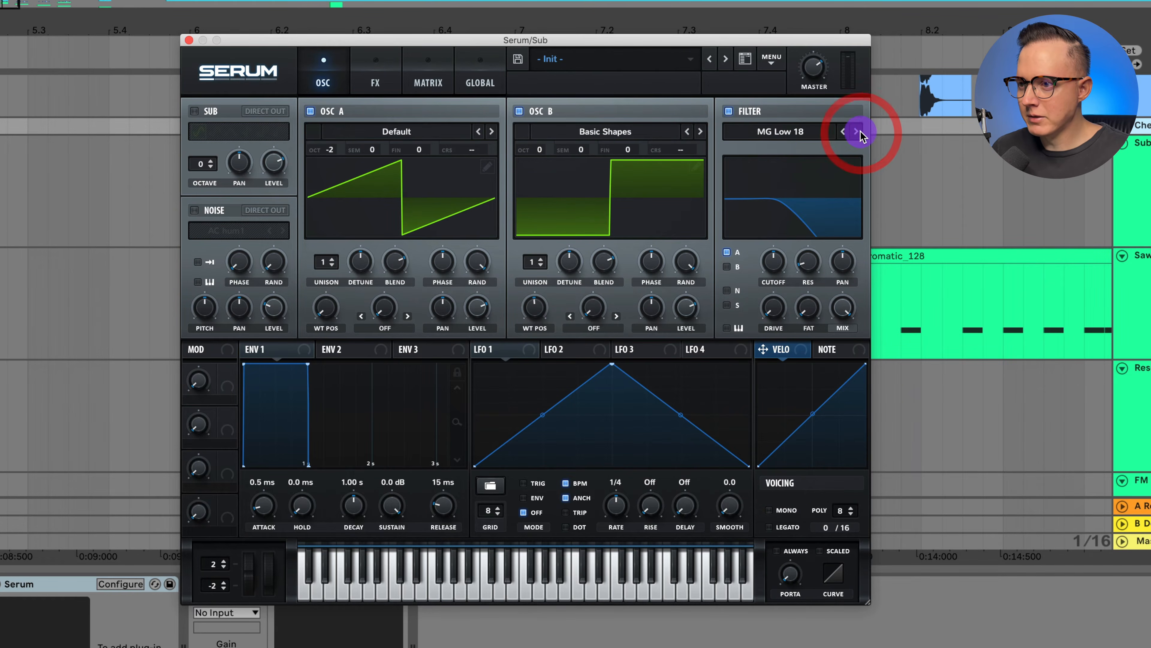
drag(772, 274, 776, 275)
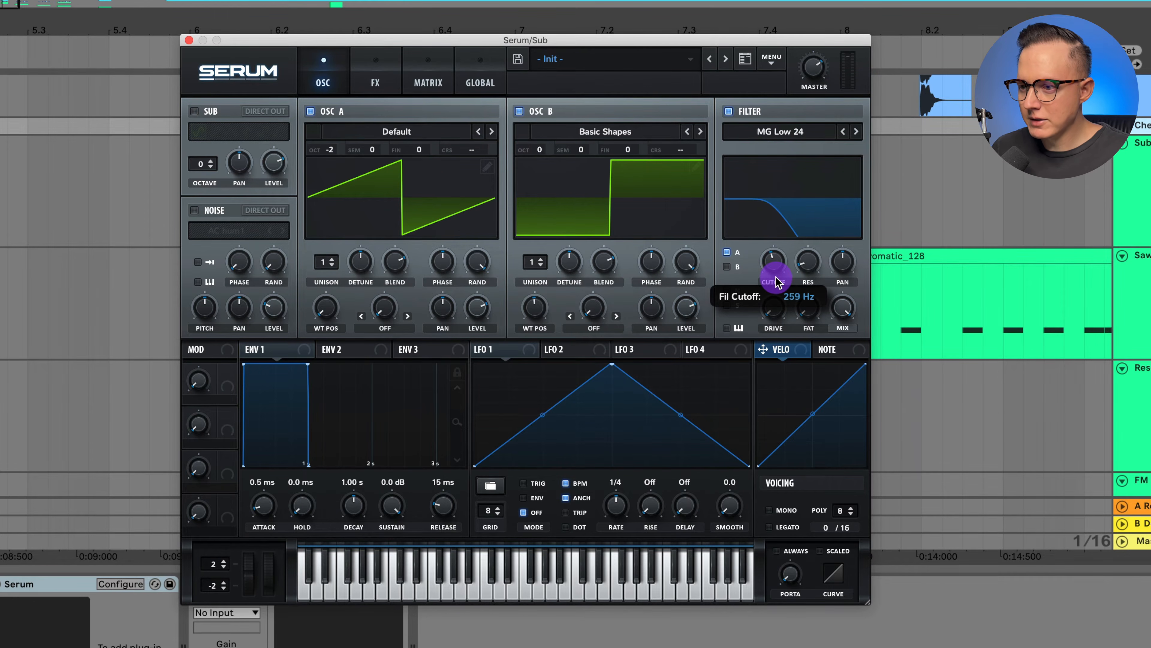
drag(775, 275, 771, 260)
click(728, 268)
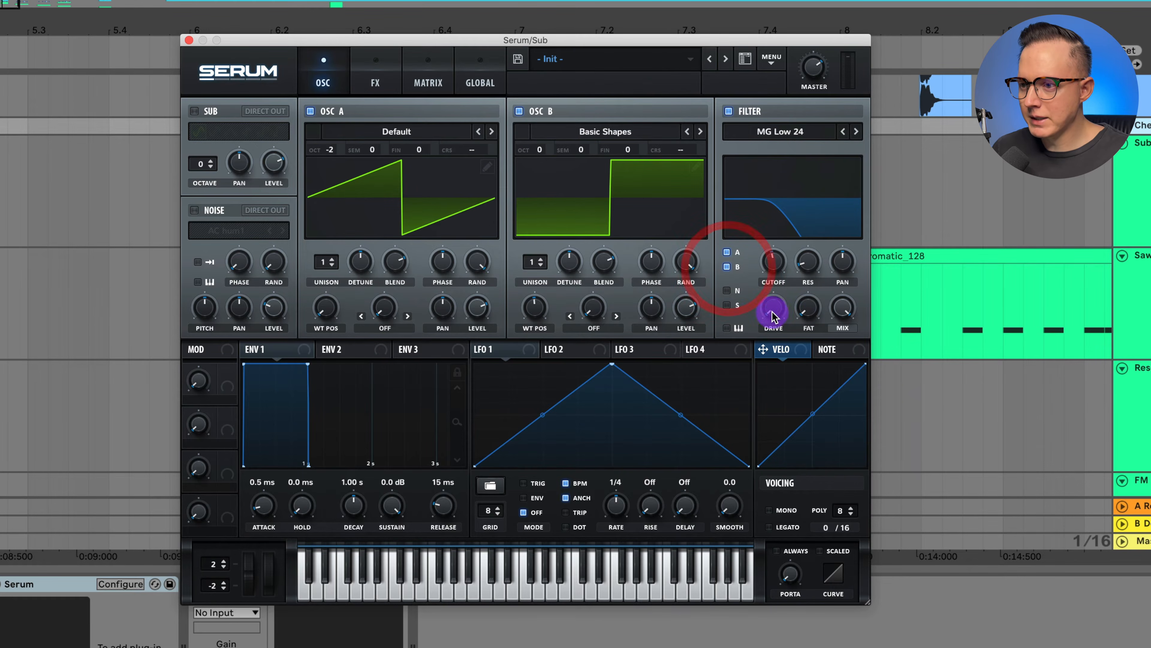
drag(773, 316, 778, 291)
Set oscillator B to -2 octaves and oscillator A to -1 octave, and balance the filter drive against the master volume.
drag(537, 151, 543, 204)
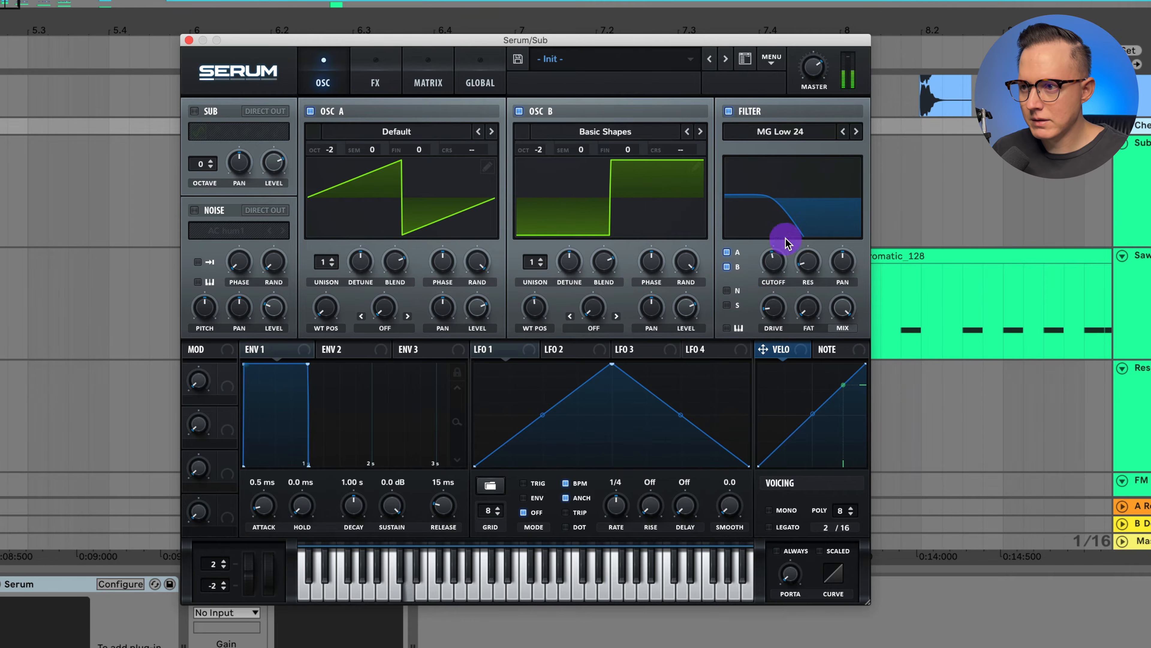
mouse_move(822, 61)
mouse_down()
mouse_move(825, 27)
mouse_move(827, 45)
mouse_up()
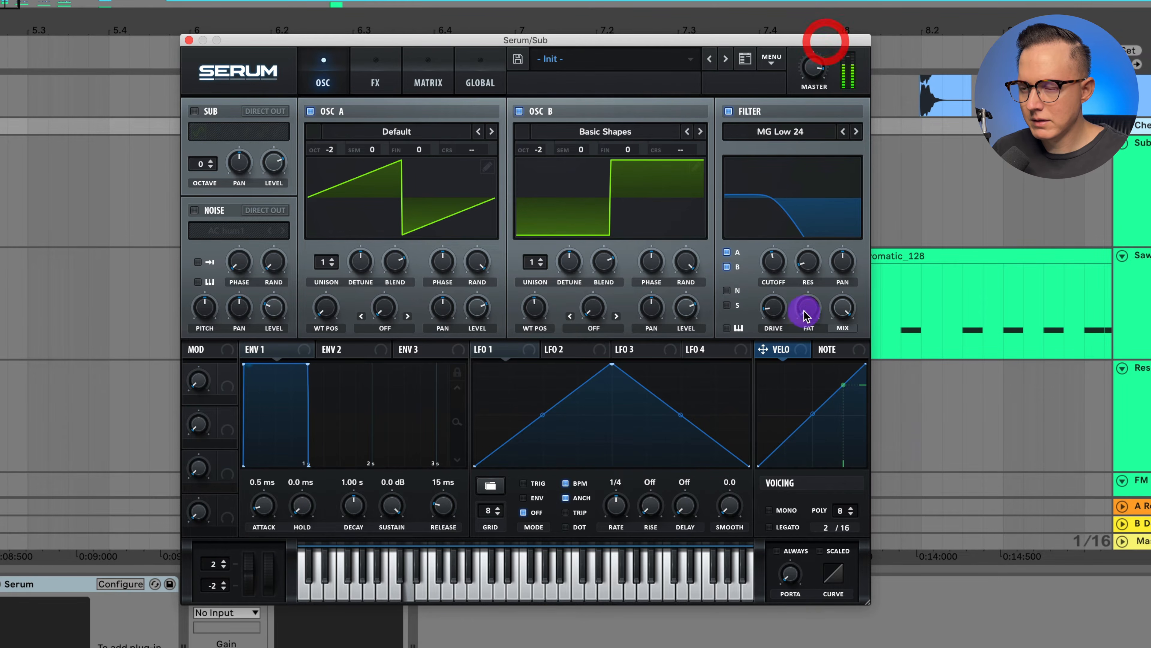
drag(774, 311, 773, 294)
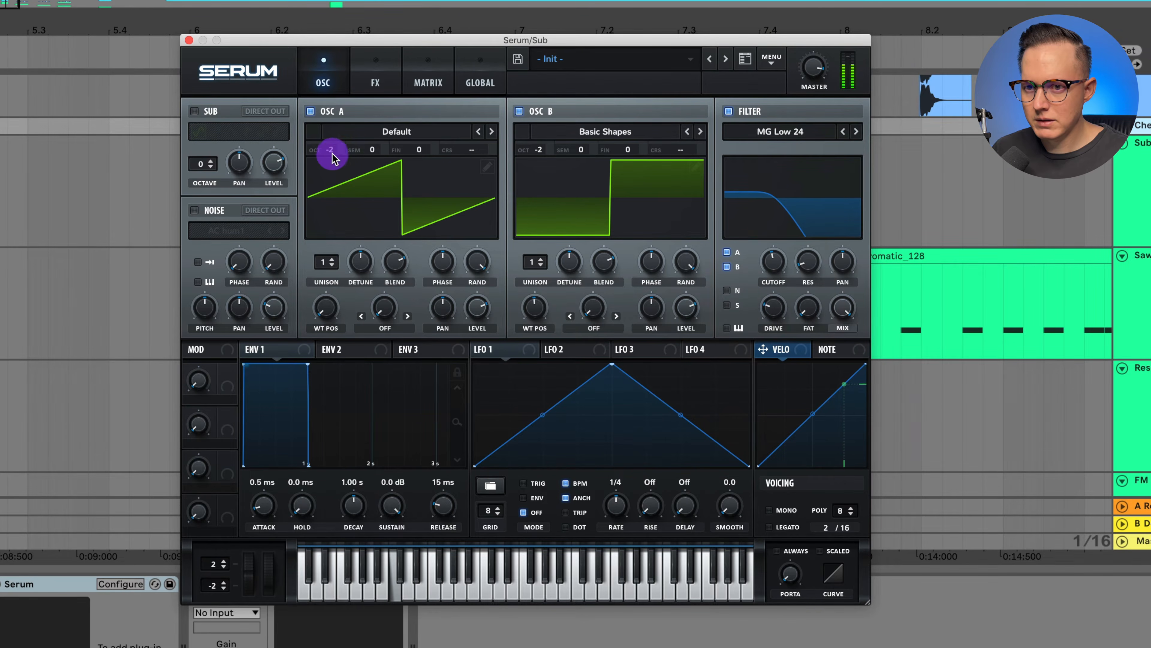
drag(333, 151, 334, 136)
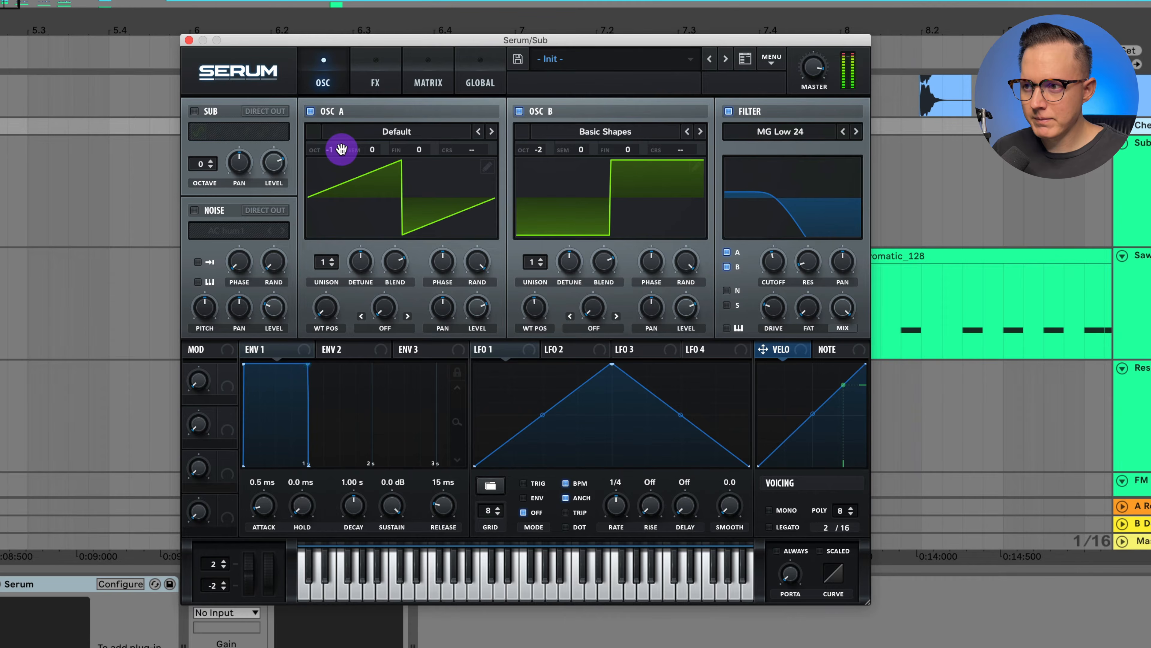
drag(816, 68, 818, 75)
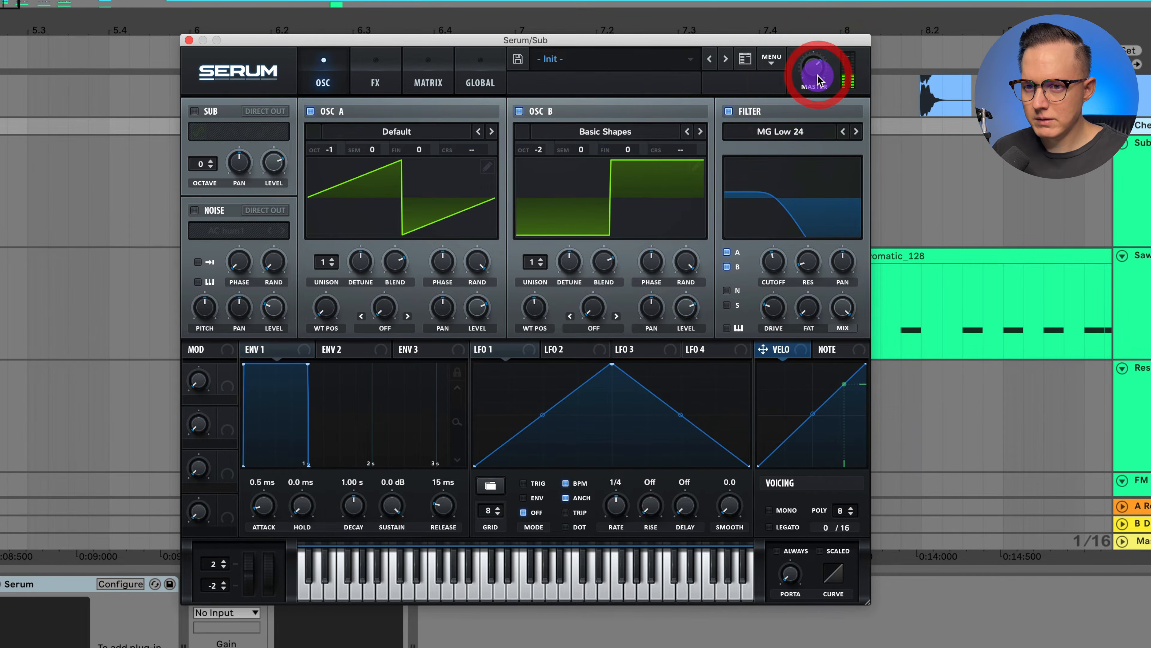
Reset the Serum patch to Init and lower oscillator A to -2 octaves.
click(771, 58)
click(793, 139)
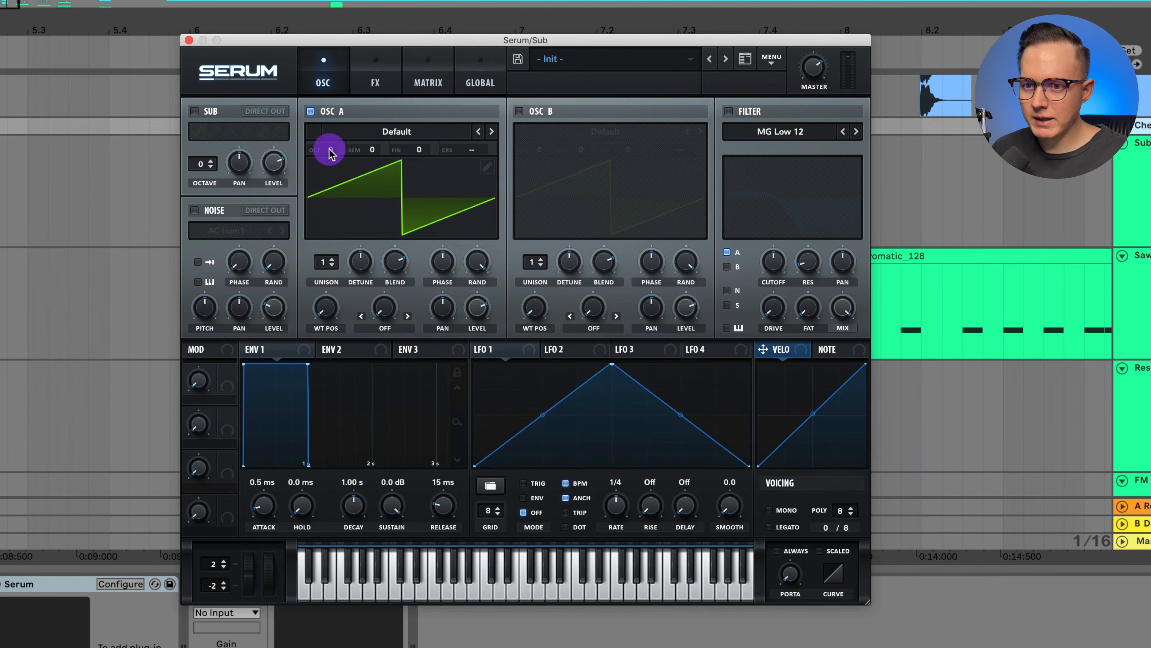
drag(330, 150, 332, 199)
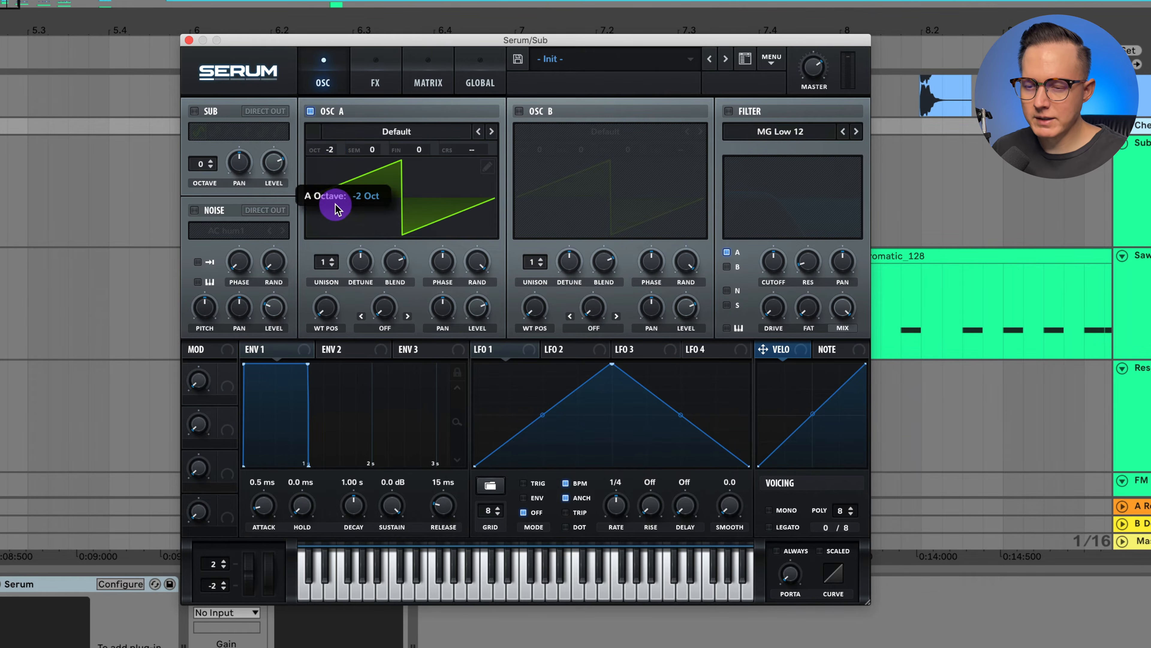
Set oscillator A's warp mode to Sync with a moderate amount, and switch the voicing to mono.
click(389, 330)
click(407, 359)
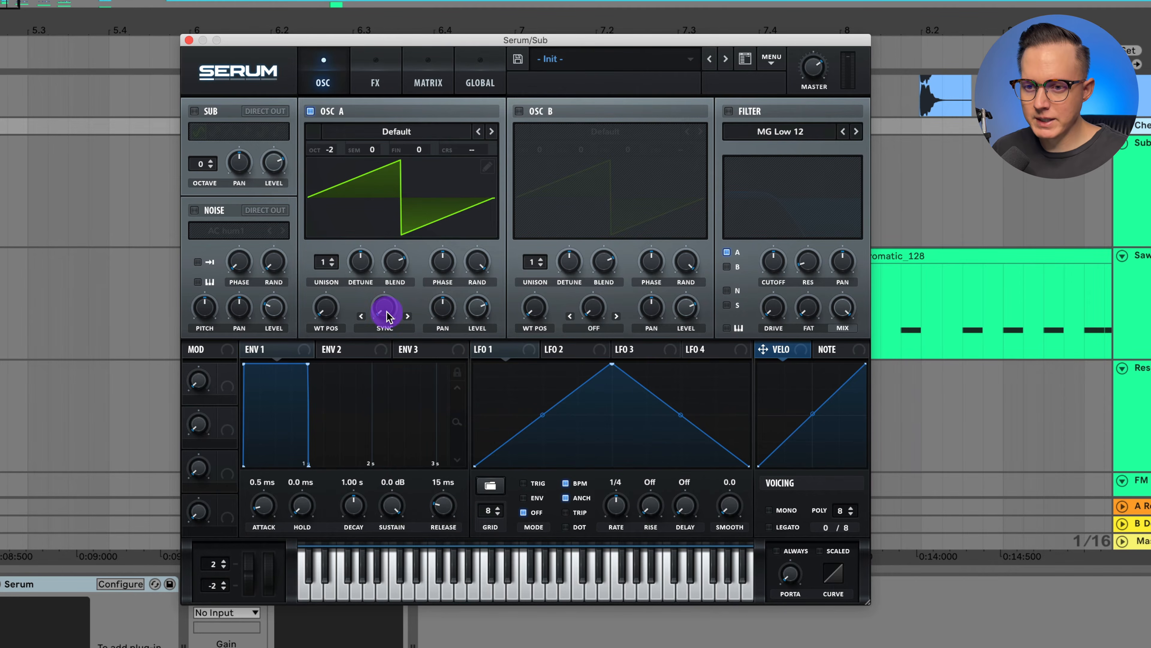
mouse_move(384, 310)
mouse_down()
mouse_move(398, 234)
mouse_move(404, 275)
mouse_move(380, 308)
mouse_up()
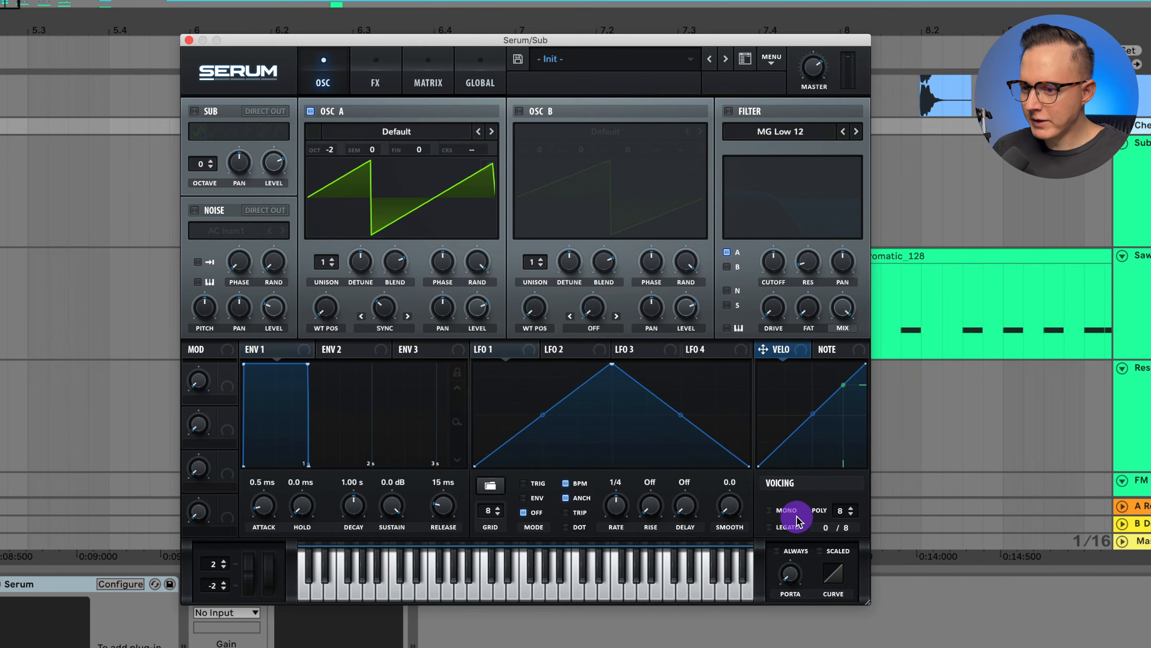
click(785, 511)
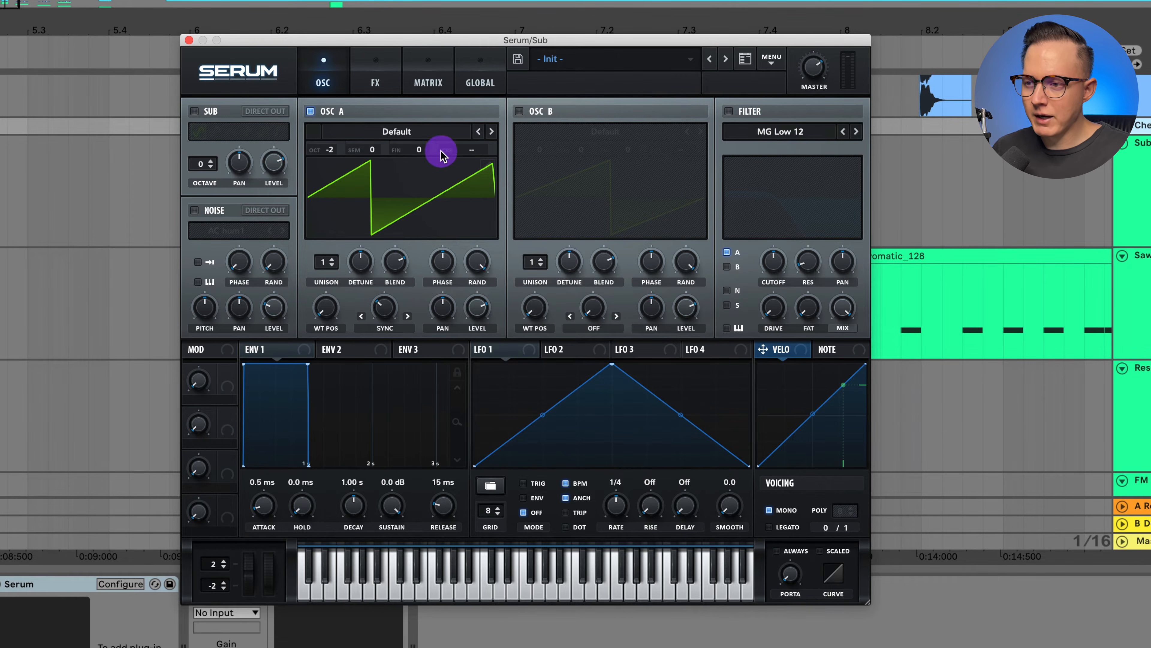
Enable the Distortion effect in Tube mode and raise its drive strongly.
click(385, 85)
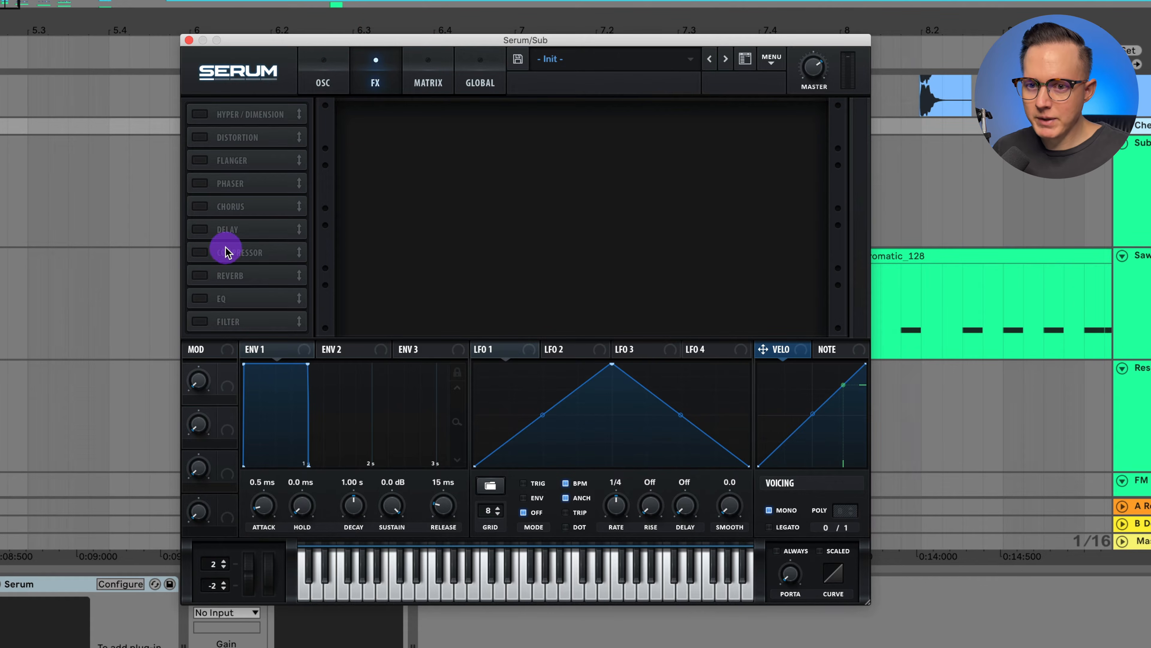
click(199, 137)
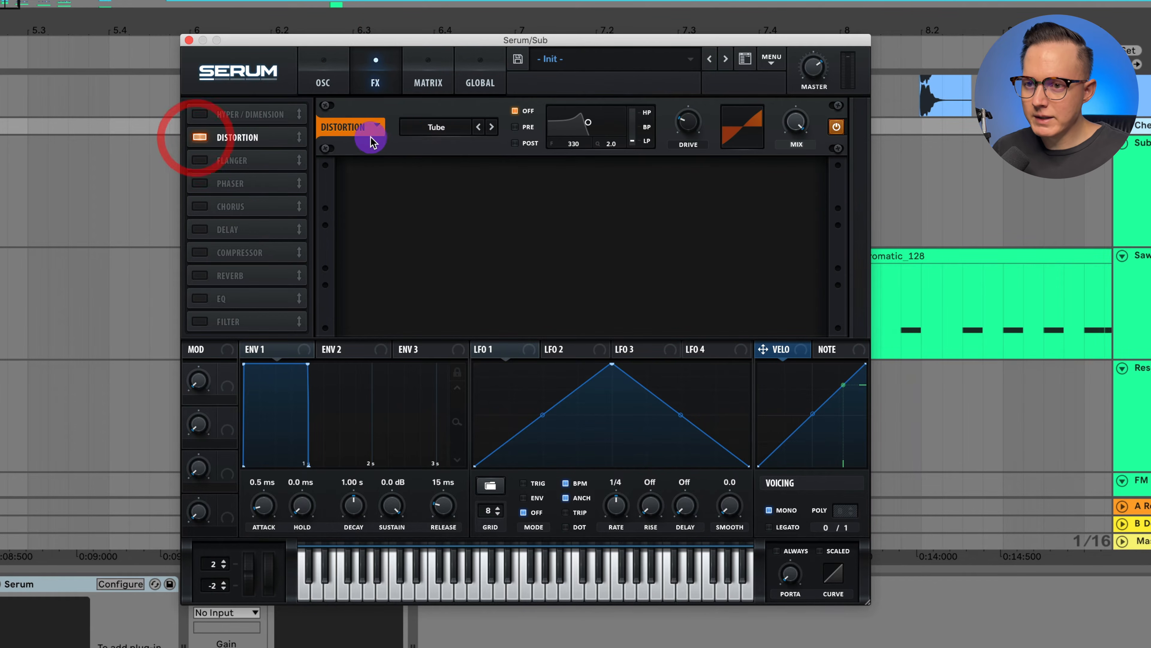
drag(691, 121, 725, 1)
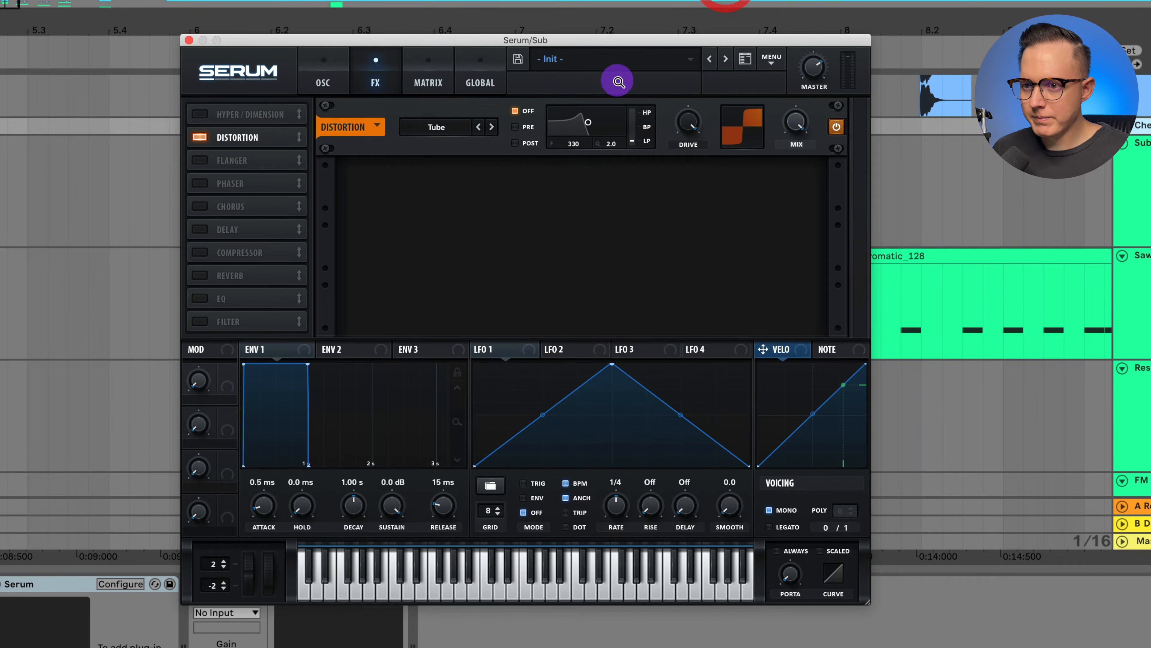
Try the distortion's post low-pass filter at 518 Hz with a Q of 0.1, and switch the filter back off.
click(527, 149)
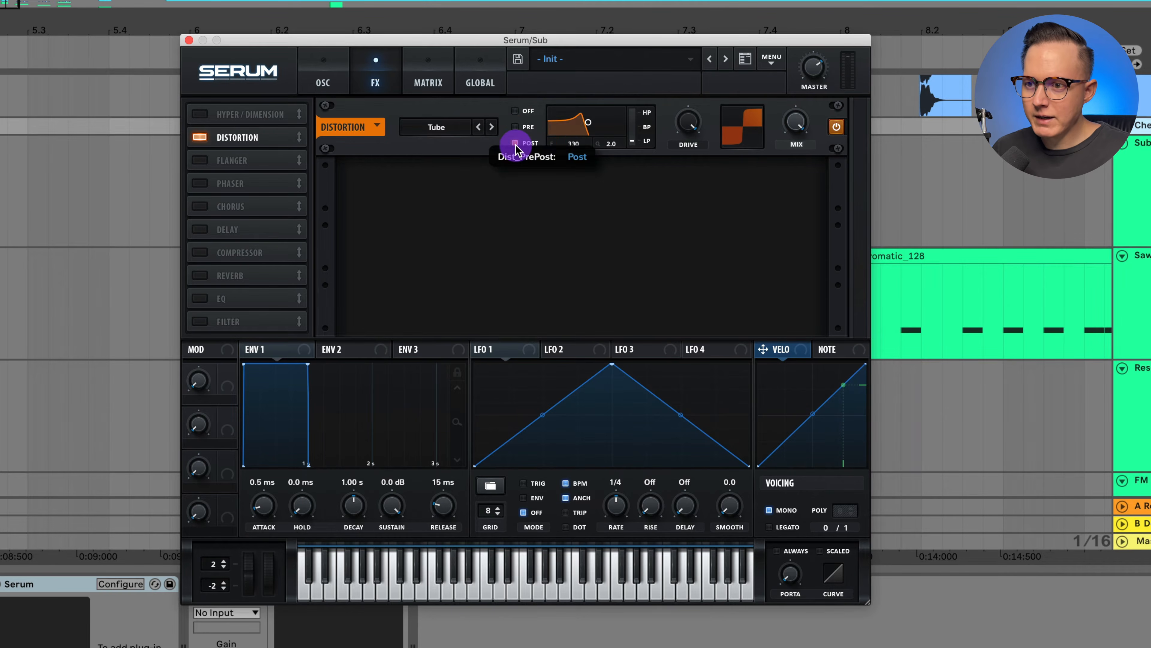
drag(588, 122, 590, 127)
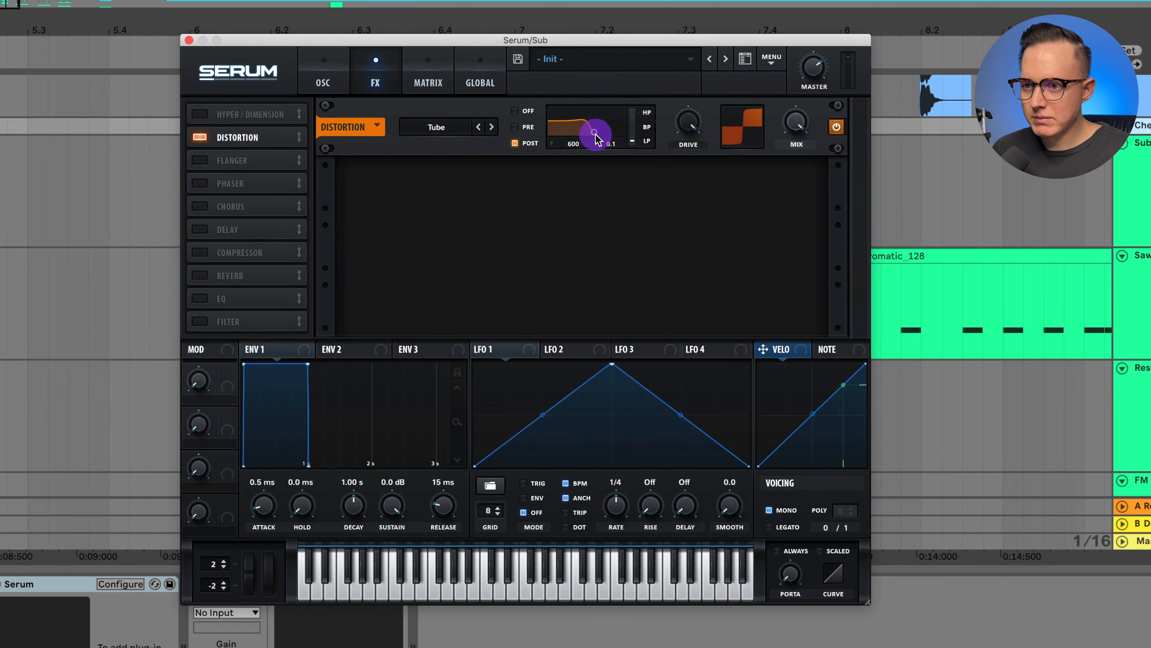
drag(583, 136, 591, 134)
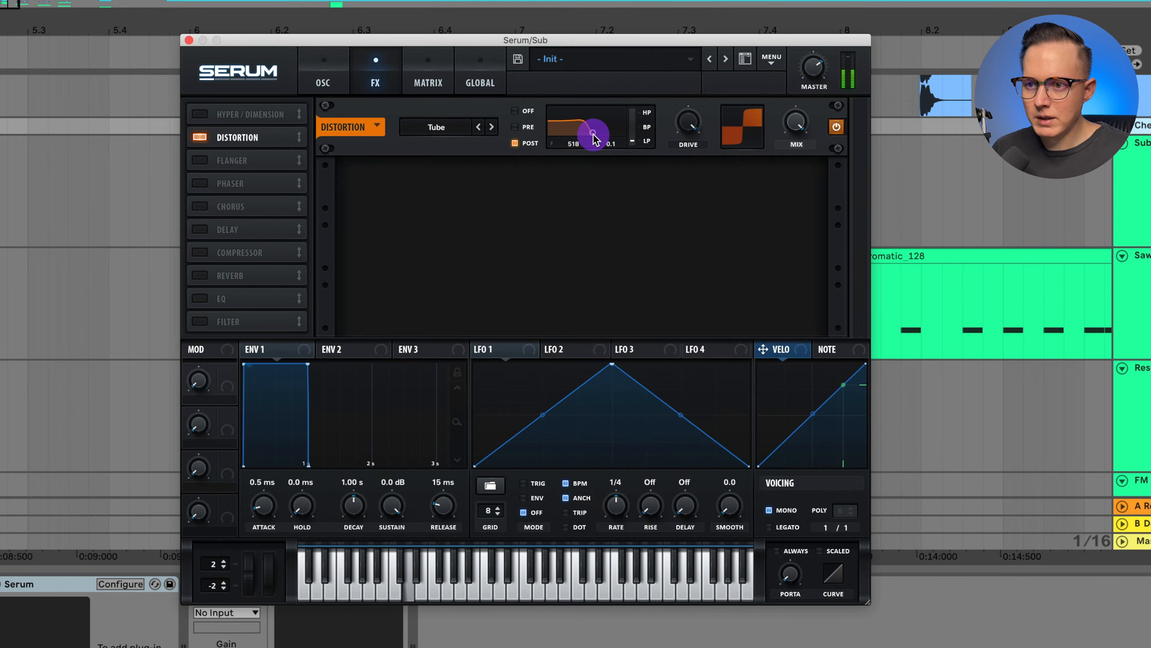
click(515, 111)
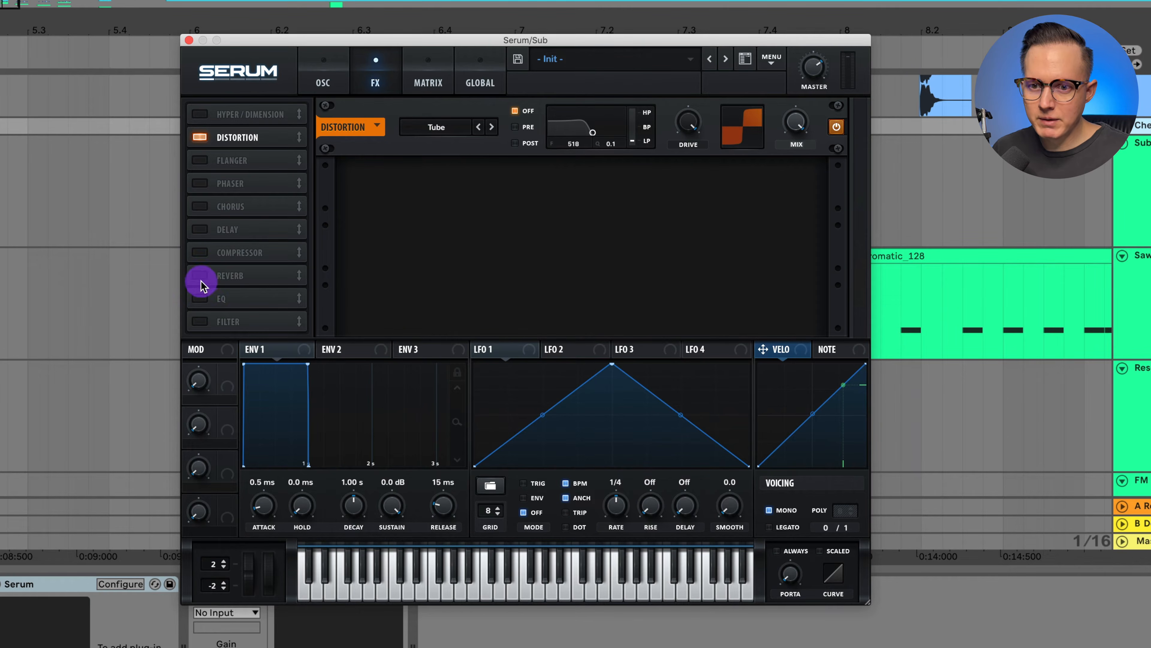
Enable the EQ with a bell-shaped low band, lowering that band's frequency and Q and slightly boosting its gain.
click(199, 298)
click(534, 187)
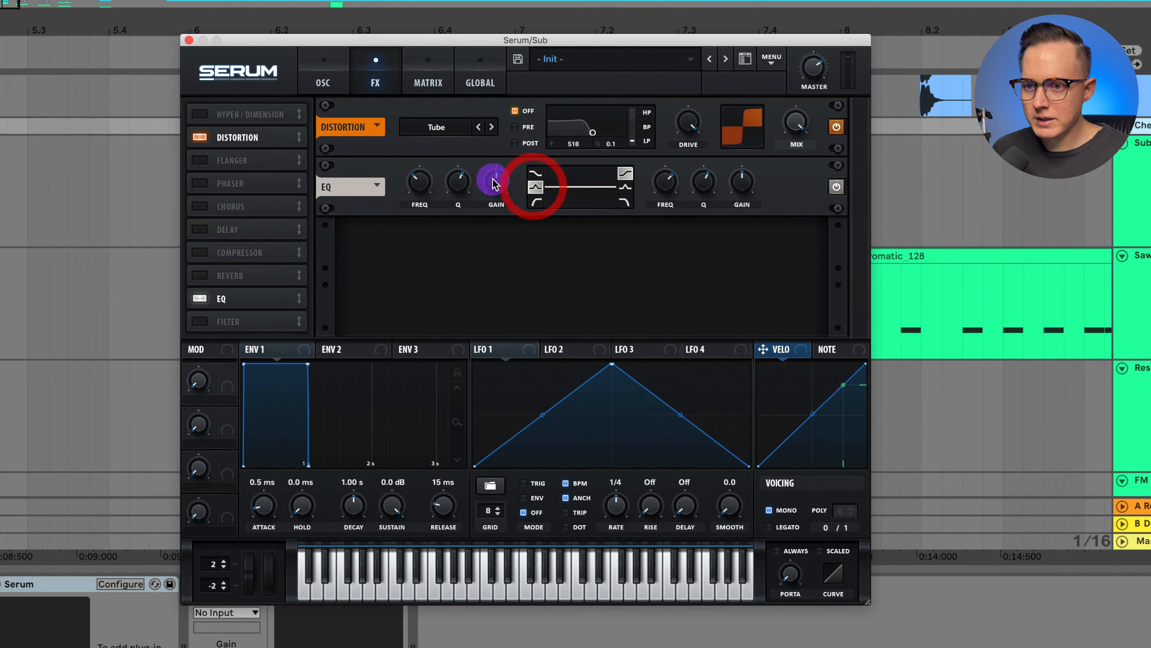
click(487, 185)
drag(405, 184, 416, 185)
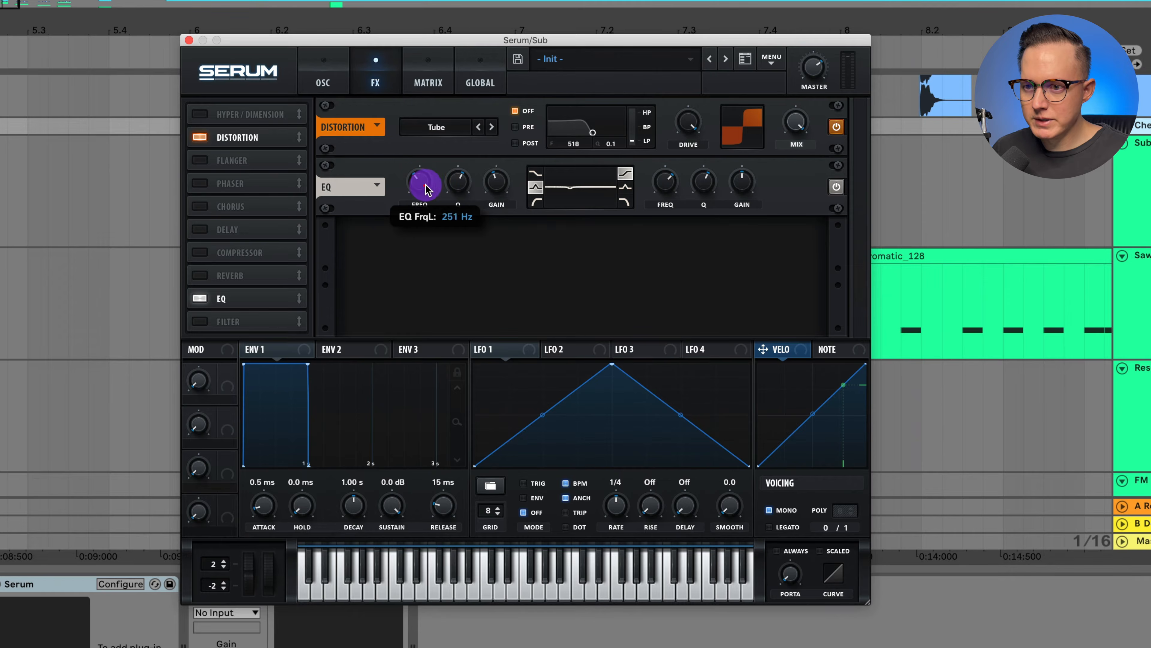
drag(494, 188, 501, 164)
drag(459, 187, 420, 212)
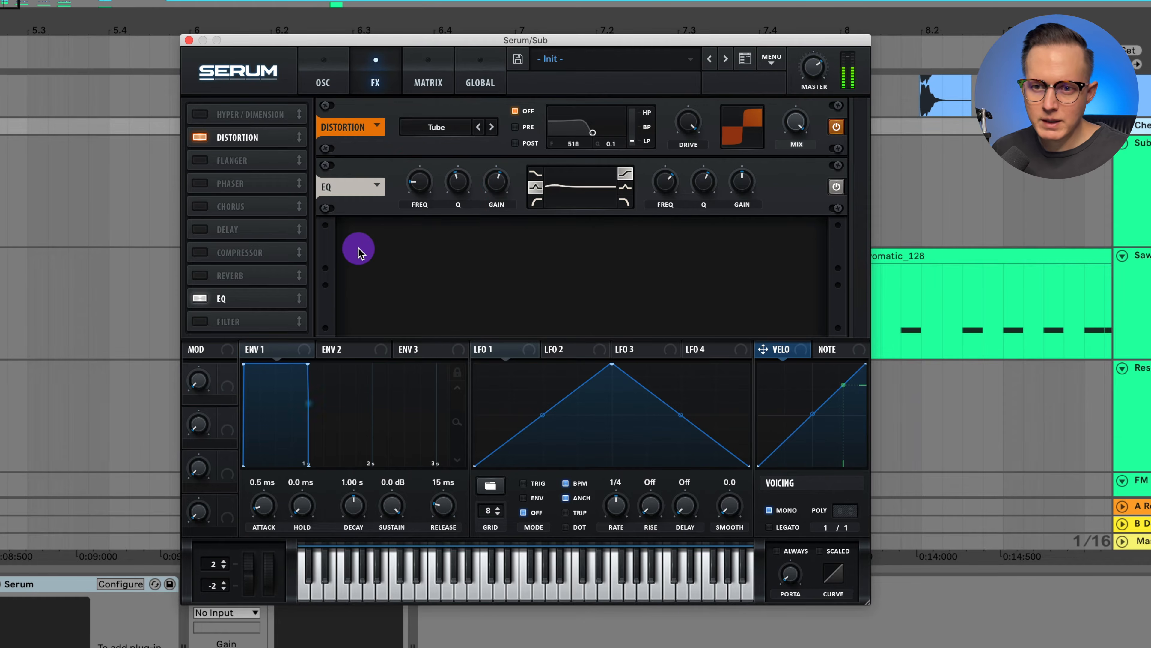
Enable the Filter effect as MG Low 24, lower its cutoff slightly, and raise its resonance and drive to moderate amounts.
click(200, 321)
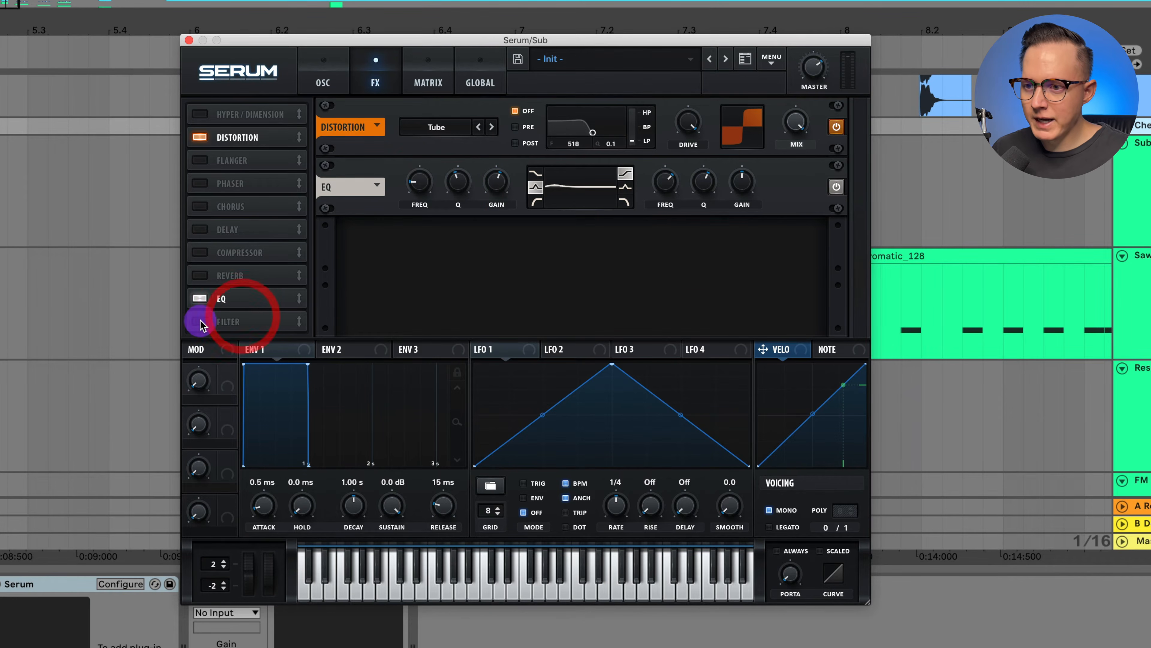
click(499, 247)
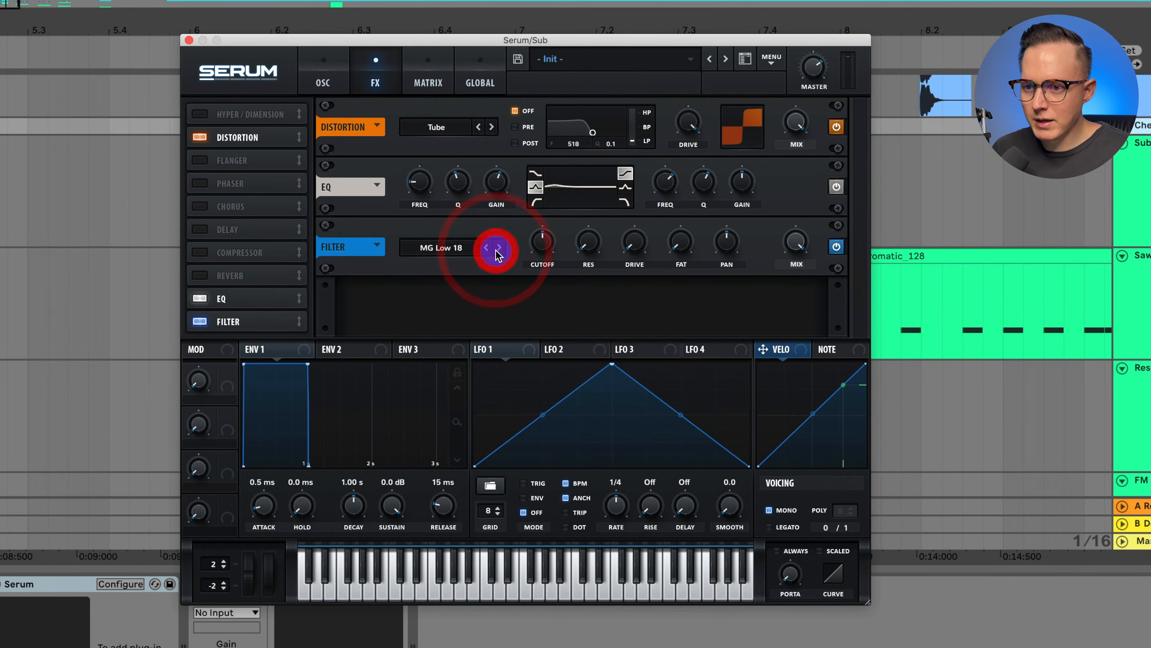
drag(540, 239, 591, 230)
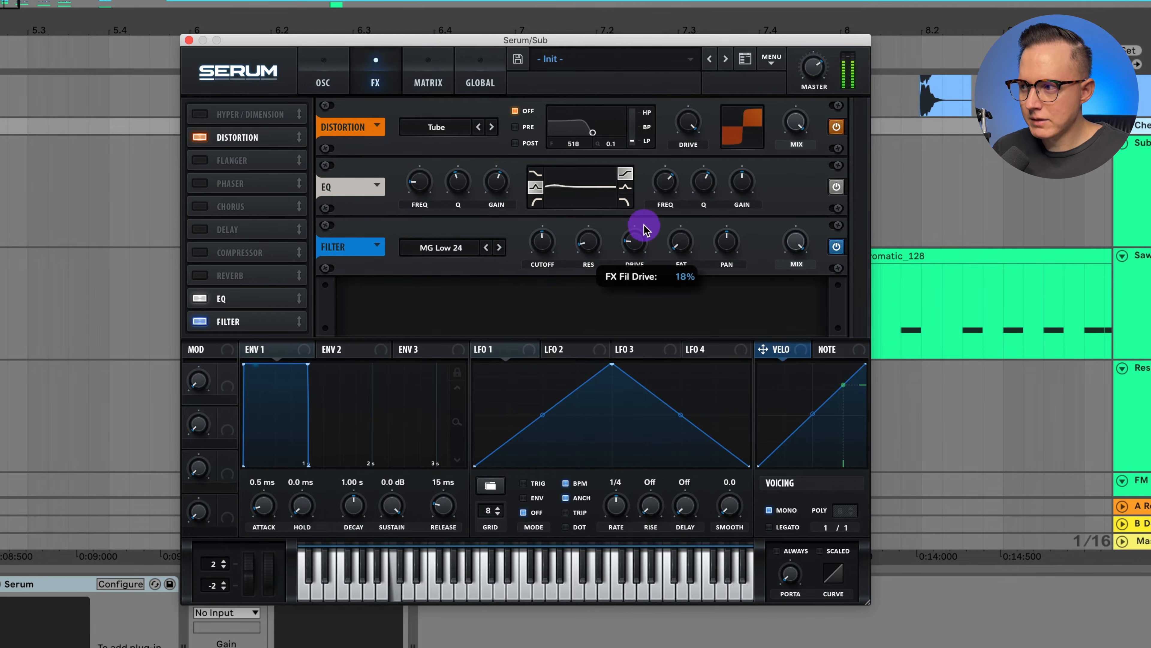
drag(646, 230, 638, 226)
drag(548, 248, 550, 251)
Fine-tune the EQ's low band frequency to around 90 Hz, and close the Sub track's plug-in window.
click(431, 181)
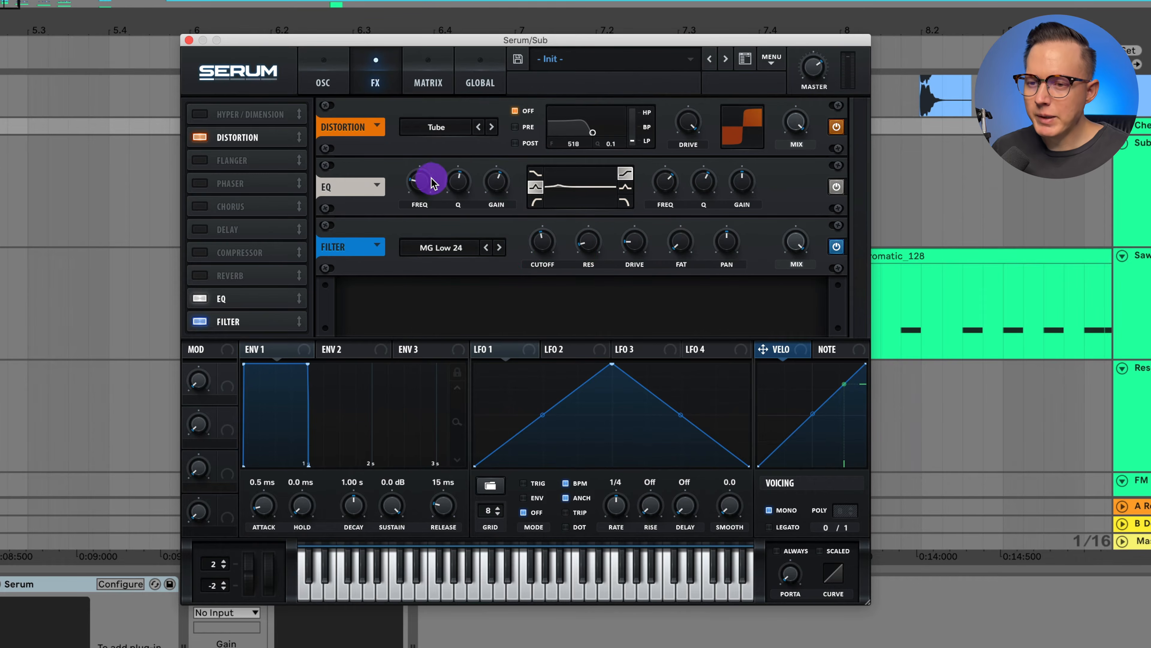
drag(417, 197, 420, 189)
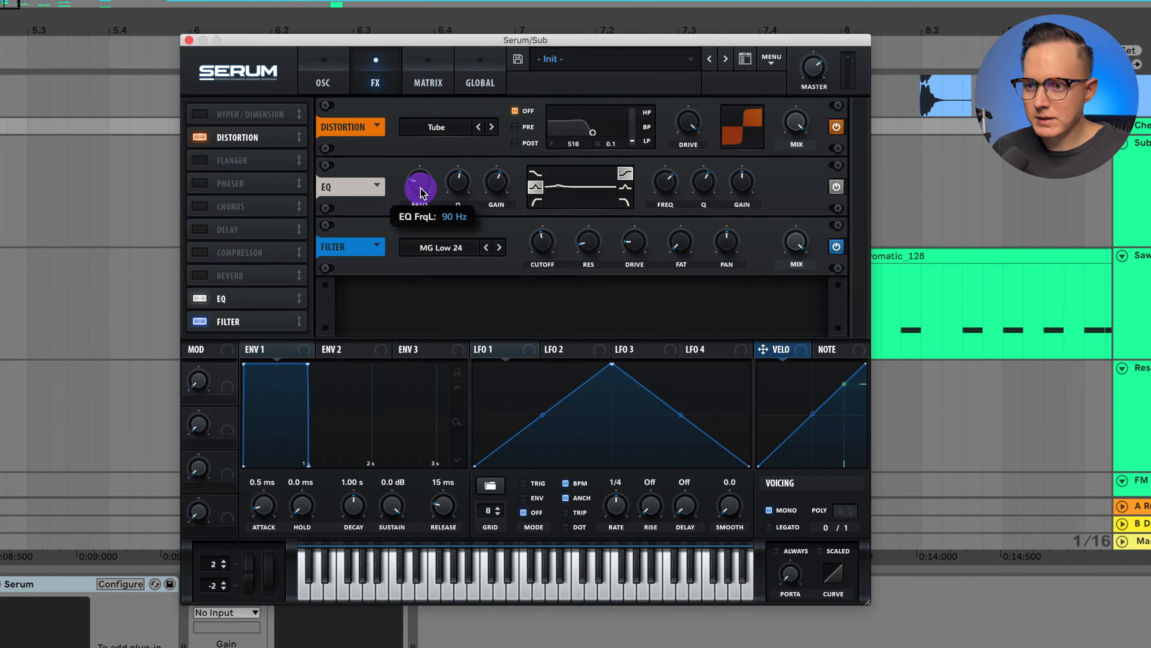
drag(425, 189, 424, 189)
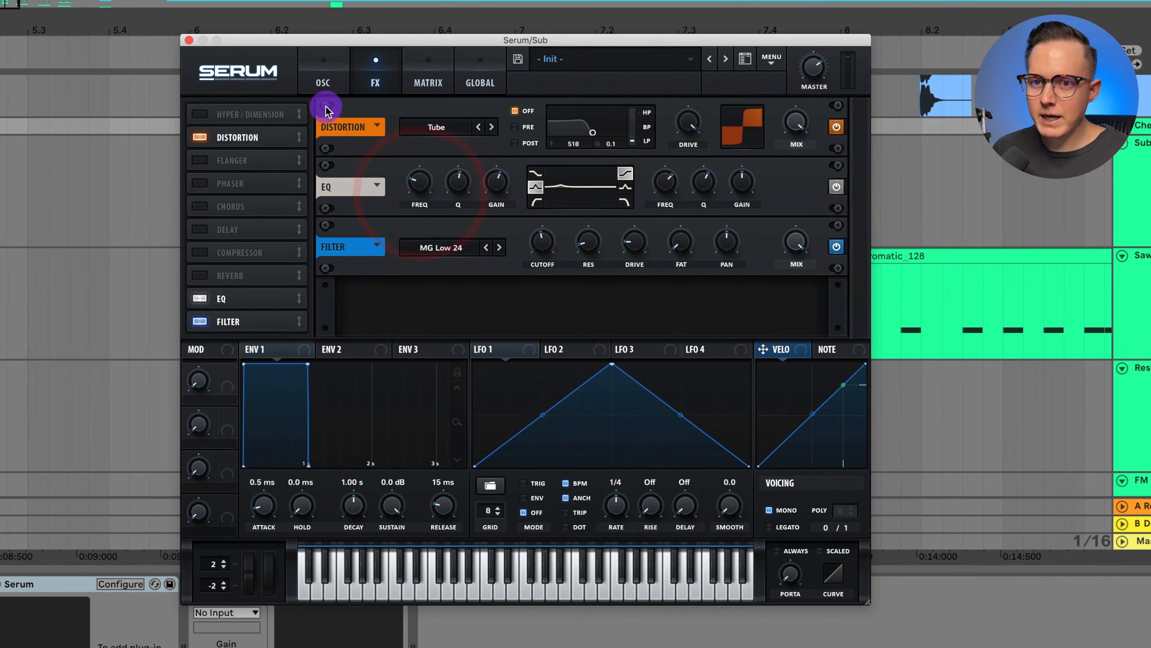
click(190, 40)
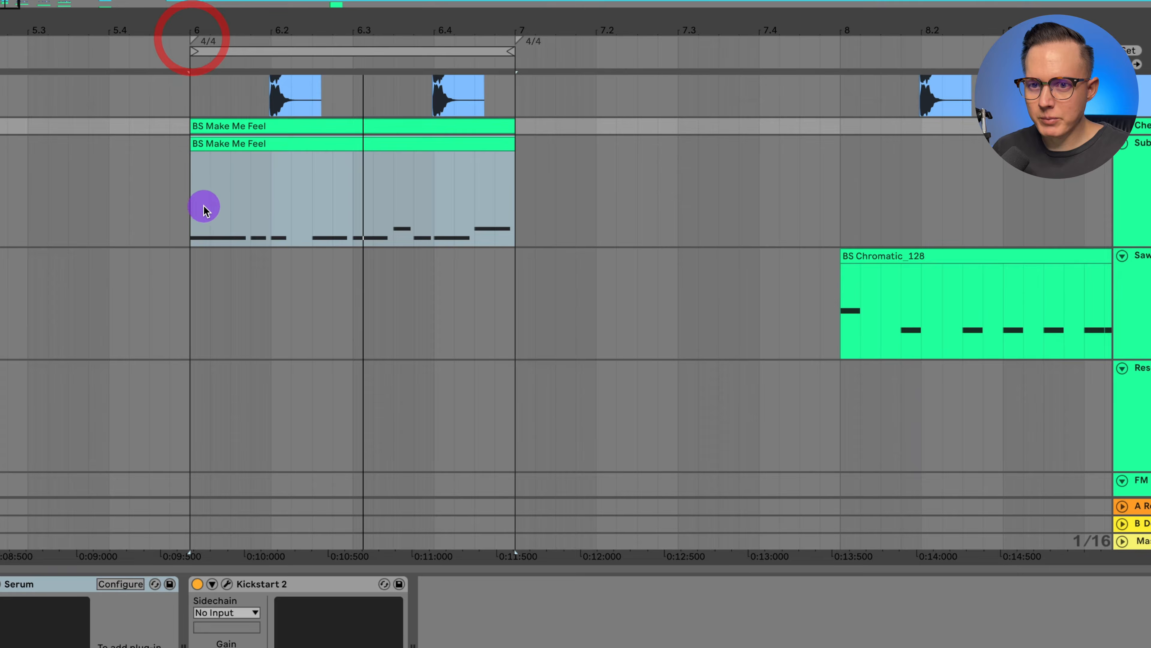
Place the playback start at the beginning of the BS Make Me Feel clip on the Sub track and play it.
click(195, 201)
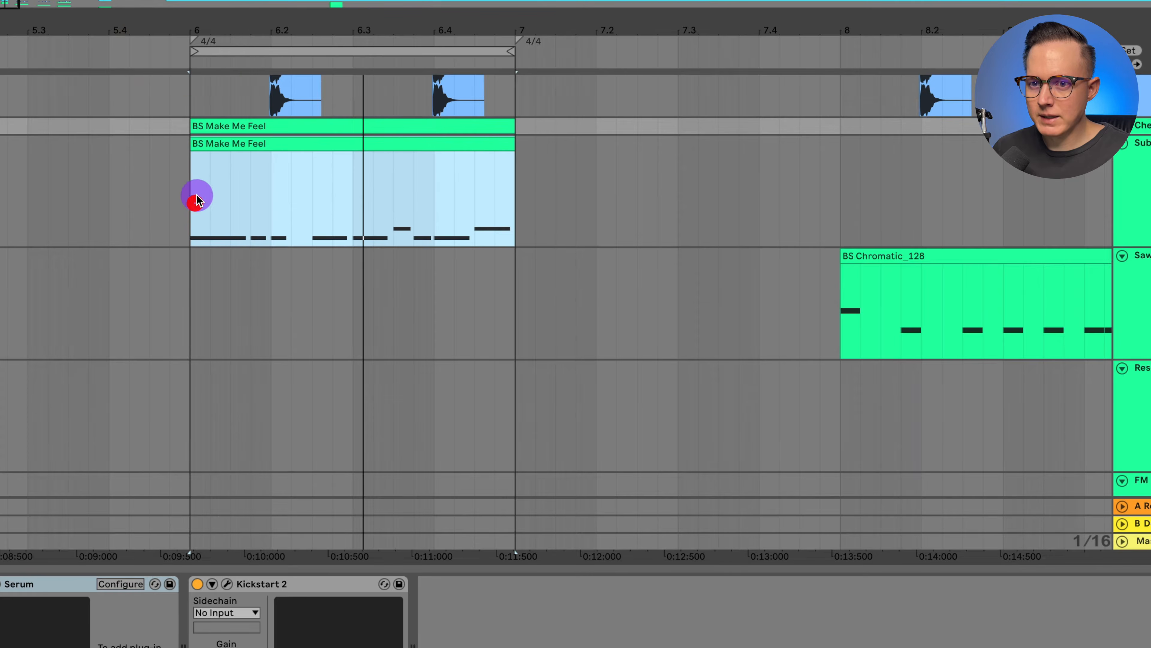
scroll(206, 204, left, 2)
click(259, 195)
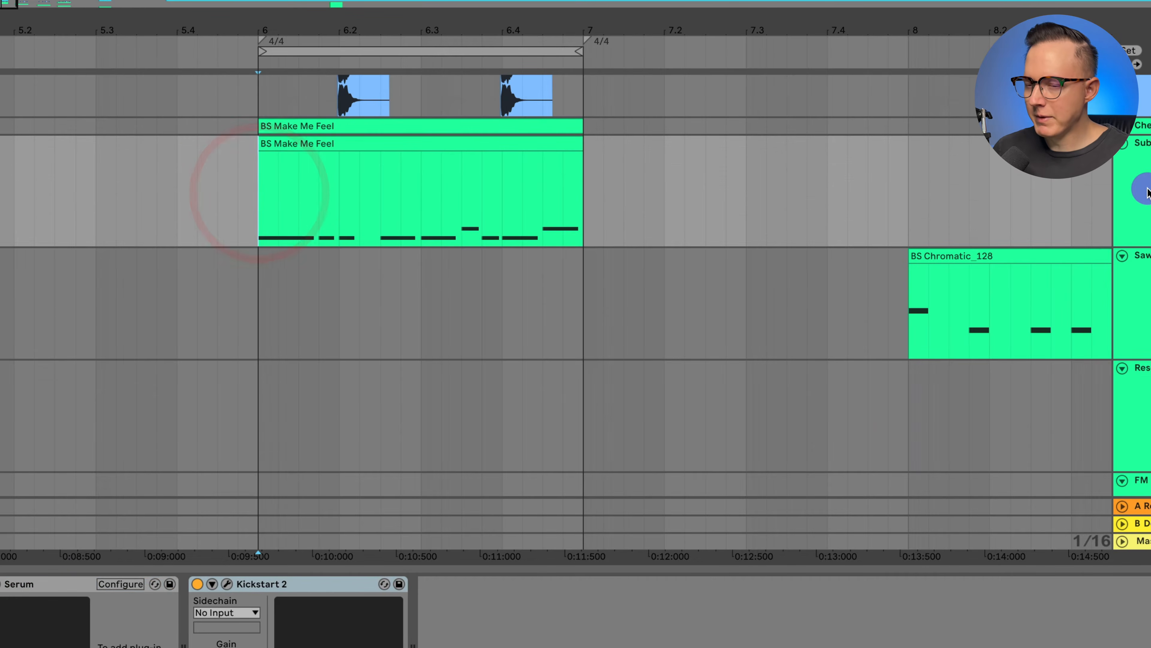
scroll(727, 205, up, 4)
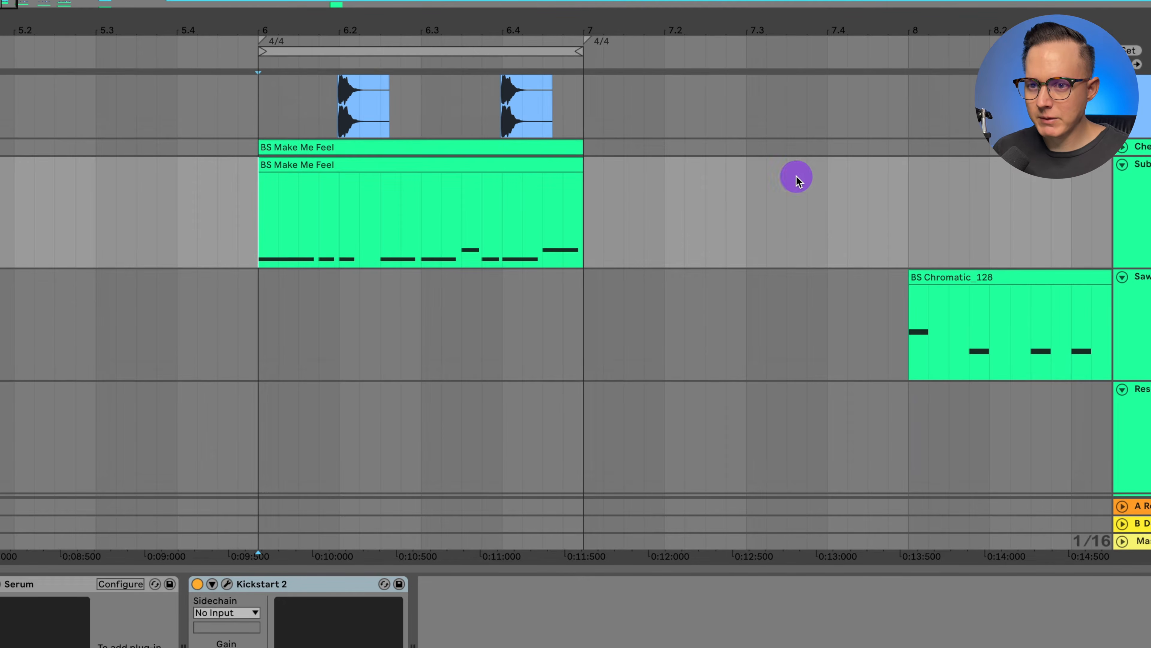
key(space)
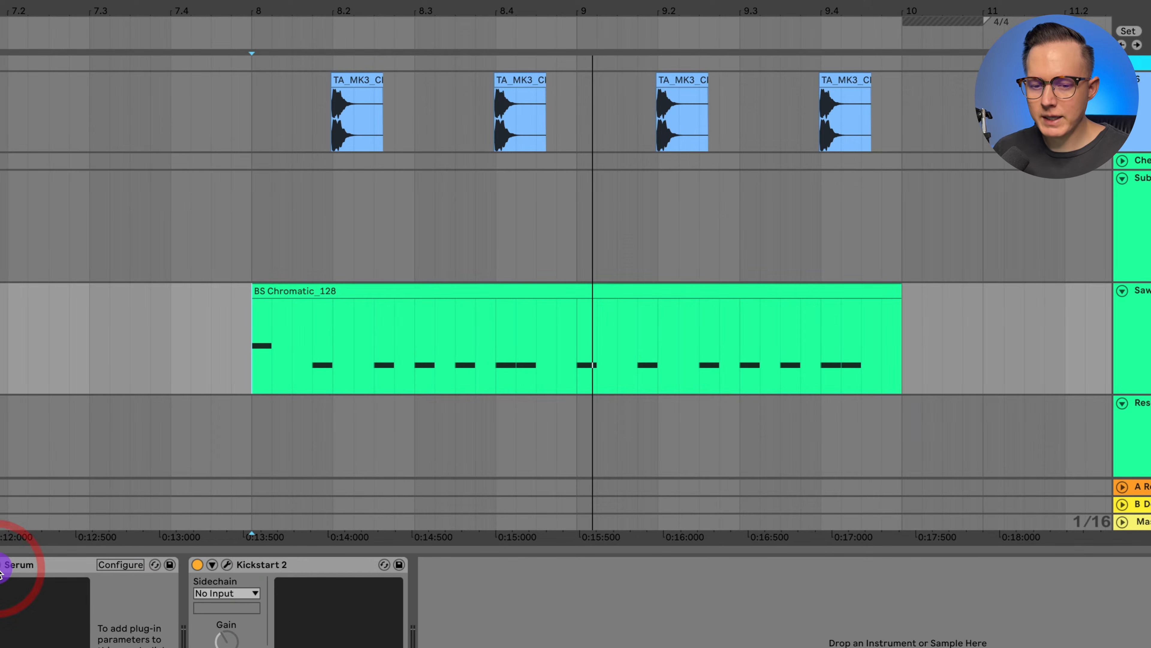
Open Serum on the Saw Pluck track and review its amp envelope release and effects settings.
click(1, 572)
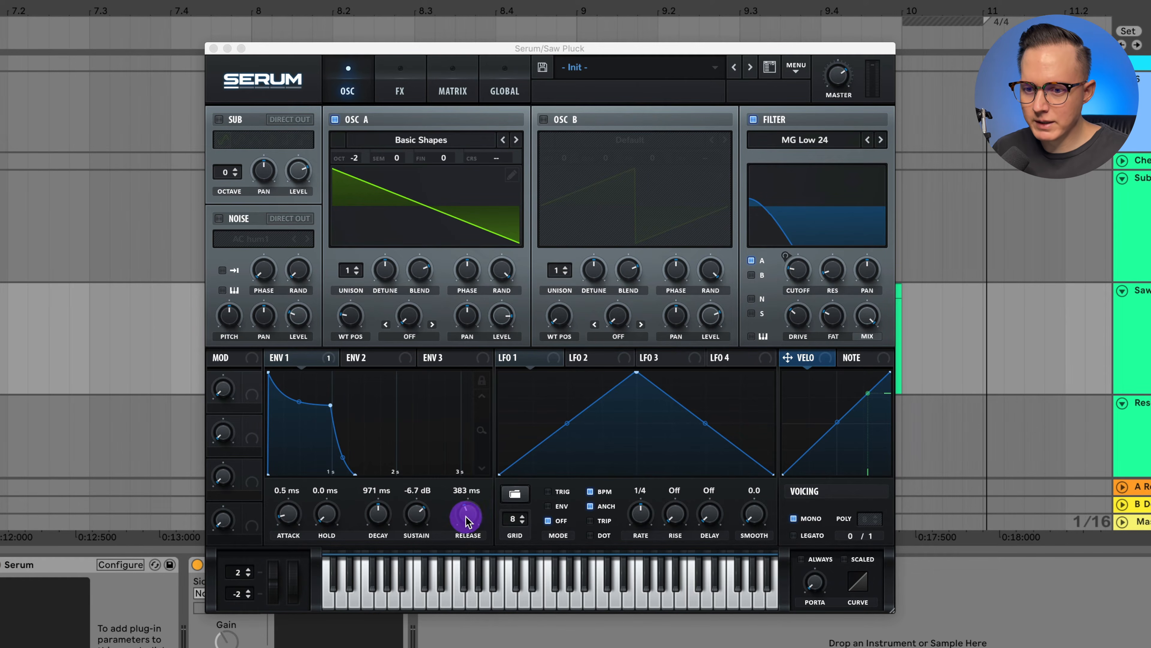
click(414, 512)
drag(462, 518, 463, 515)
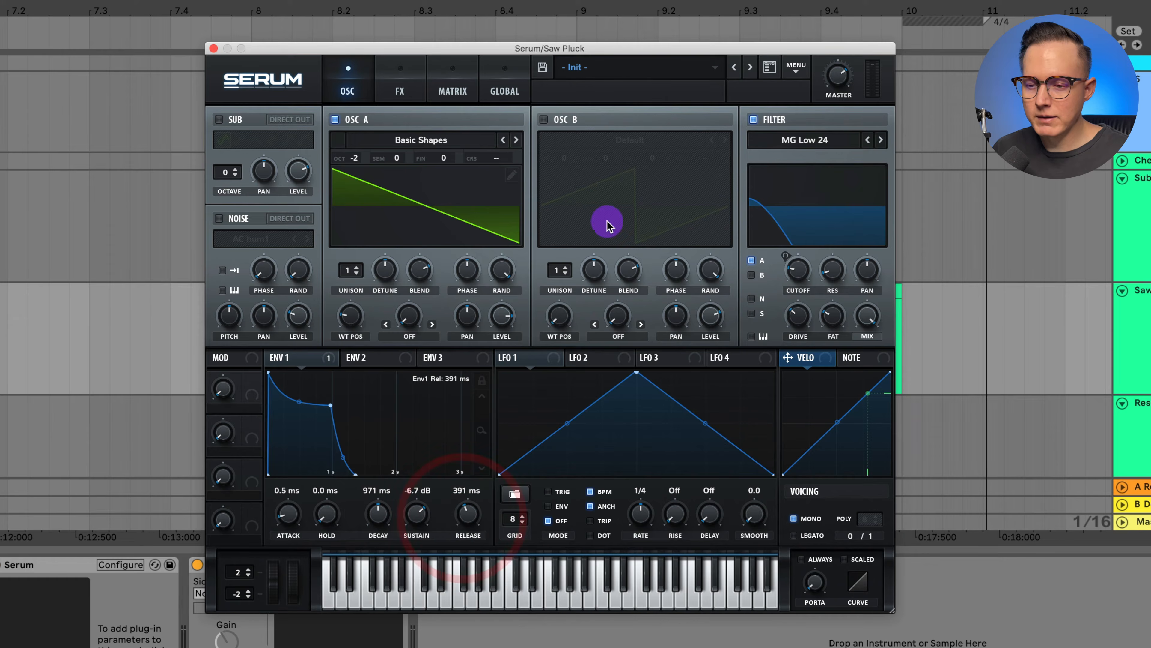
click(848, 138)
click(395, 83)
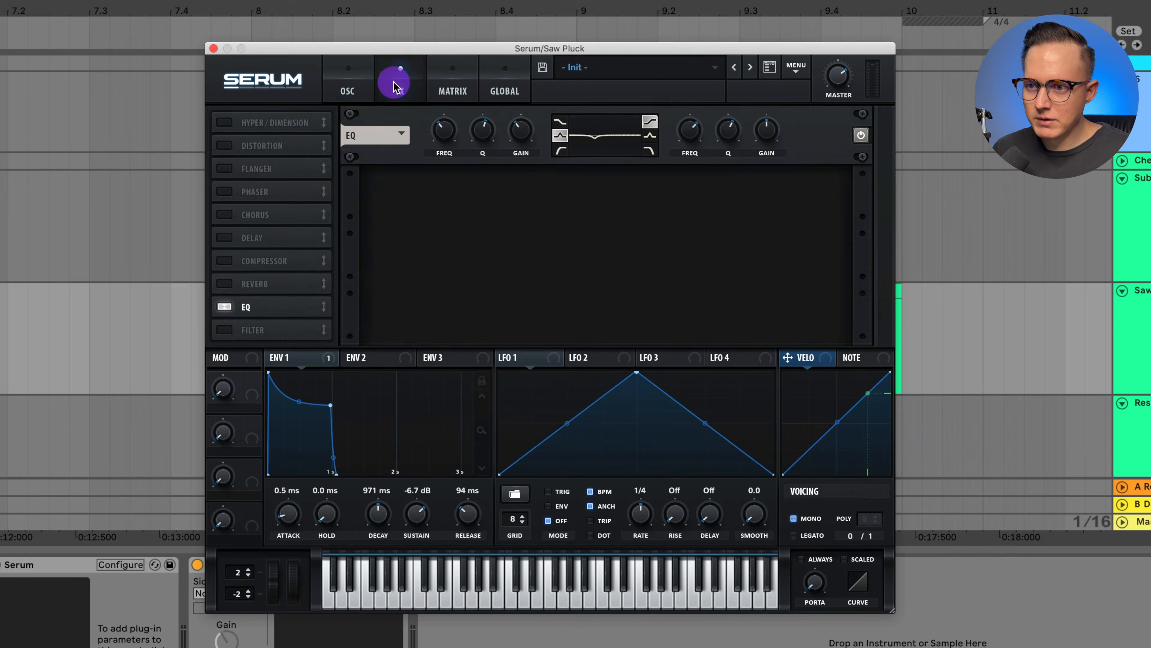
click(352, 83)
Reset the Saw Pluck patch to the init preset, and set oscillator A to -2 octaves at full level.
click(793, 72)
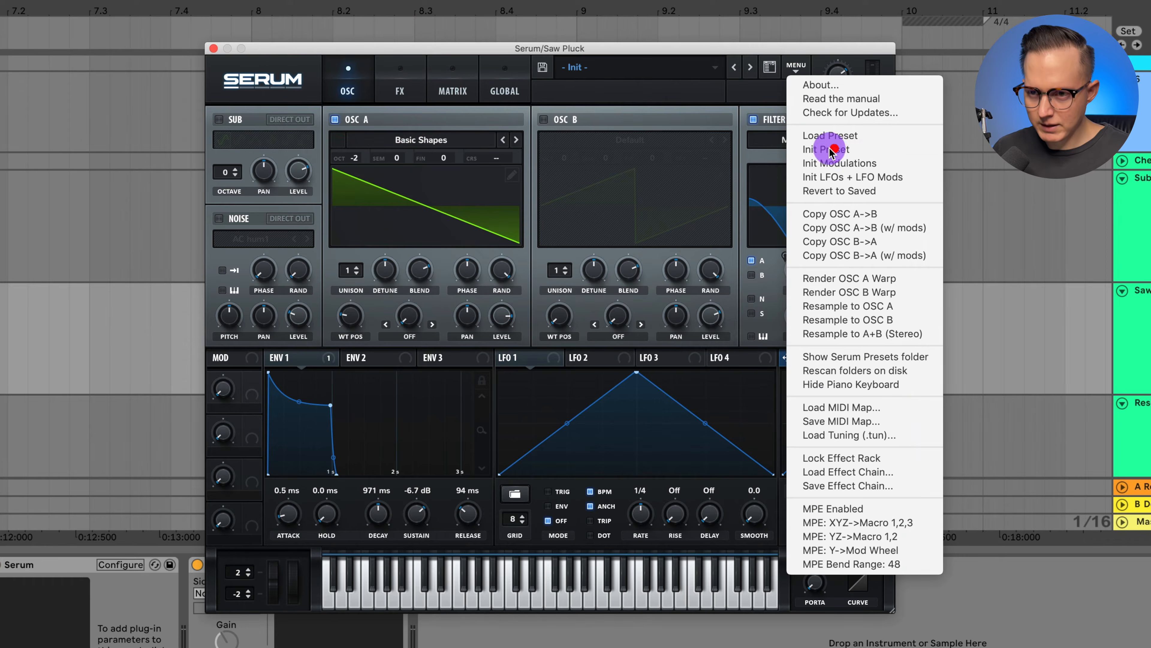
click(829, 149)
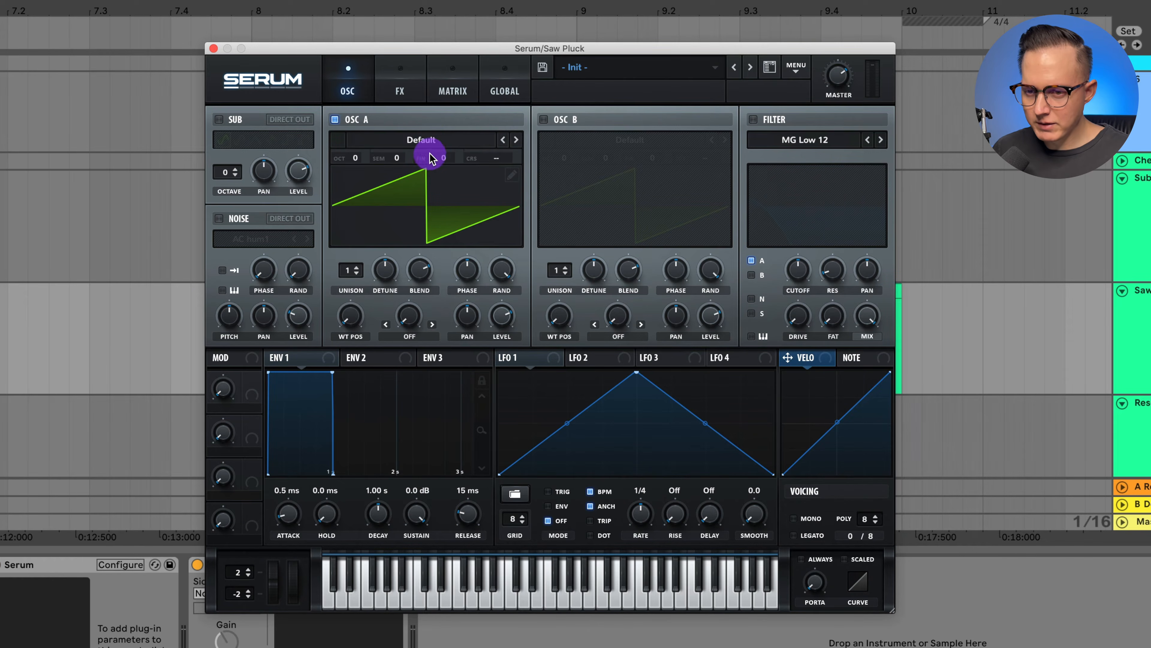
drag(354, 157, 361, 193)
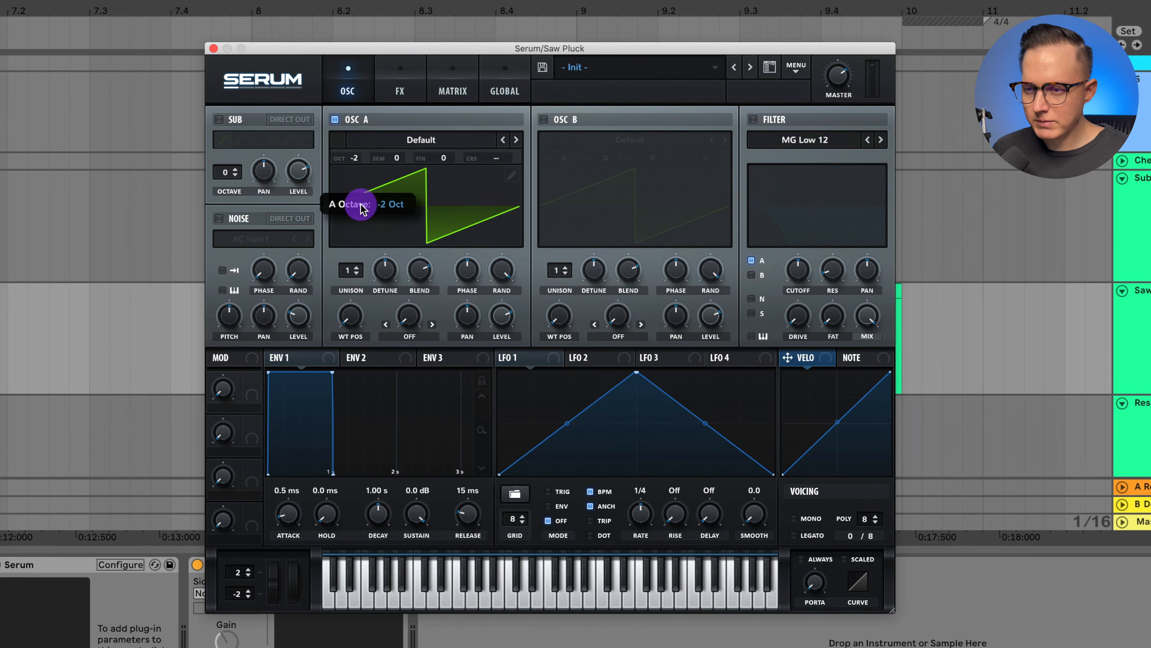
drag(502, 316, 531, 308)
Shape envelope 1 with a 987 ms decay, -6.4 dB sustain and 275 ms release, and switch the voicing to mono.
drag(330, 376, 295, 410)
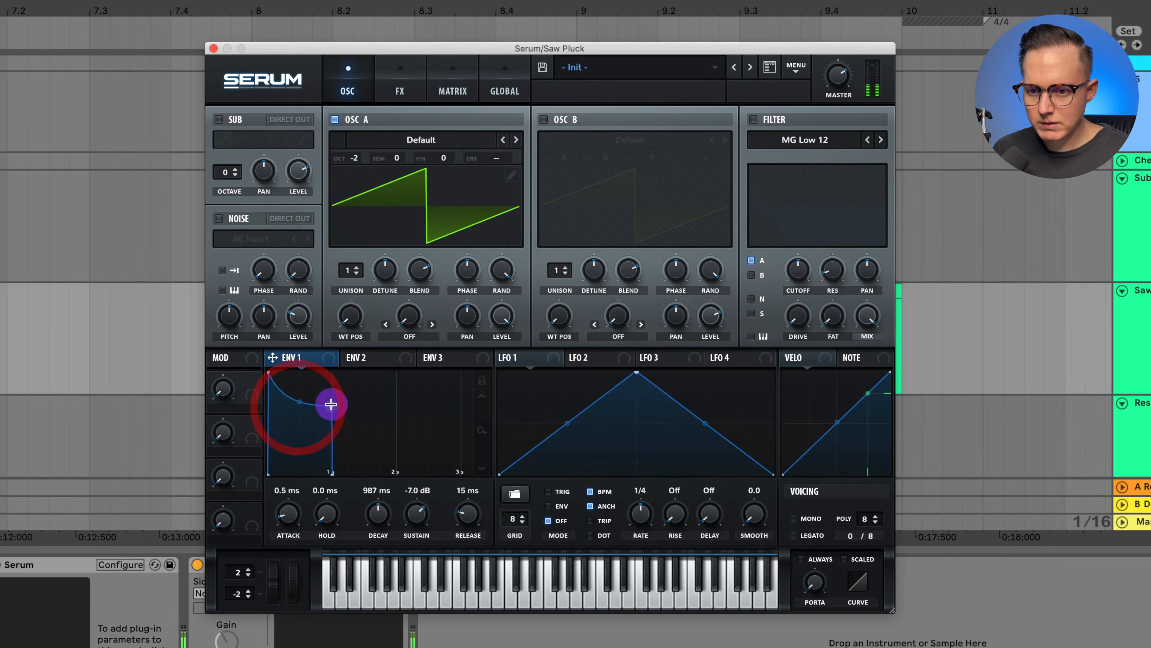
mouse_move(466, 519)
mouse_down()
mouse_move(467, 509)
mouse_move(414, 521)
mouse_move(414, 510)
mouse_up()
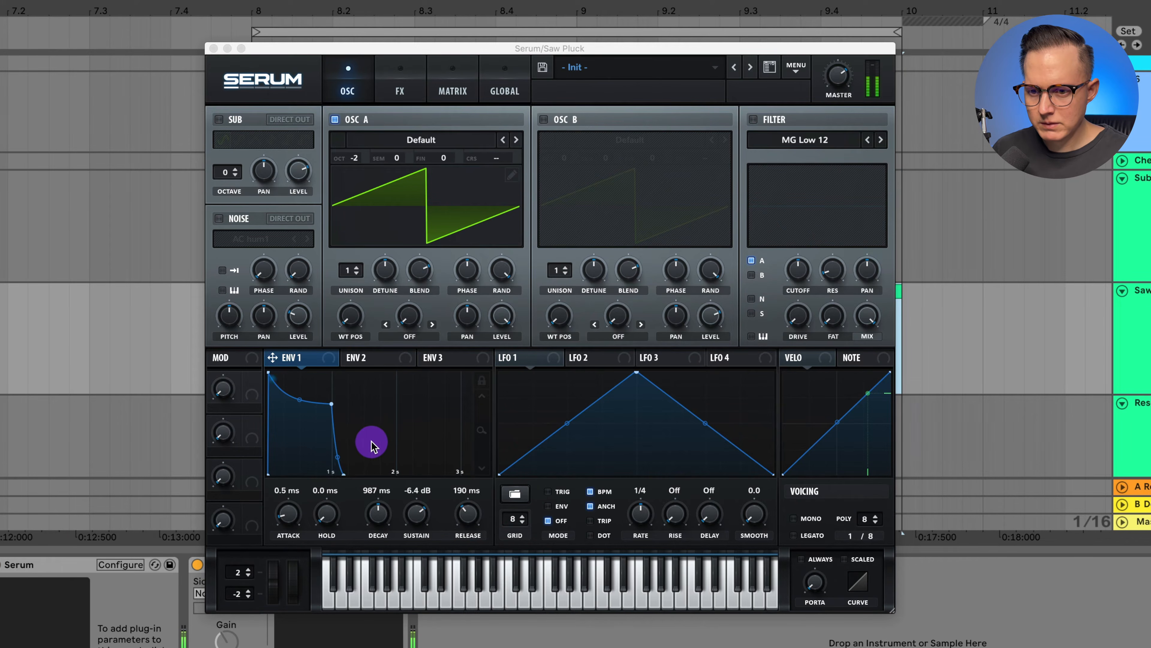
drag(467, 513, 468, 509)
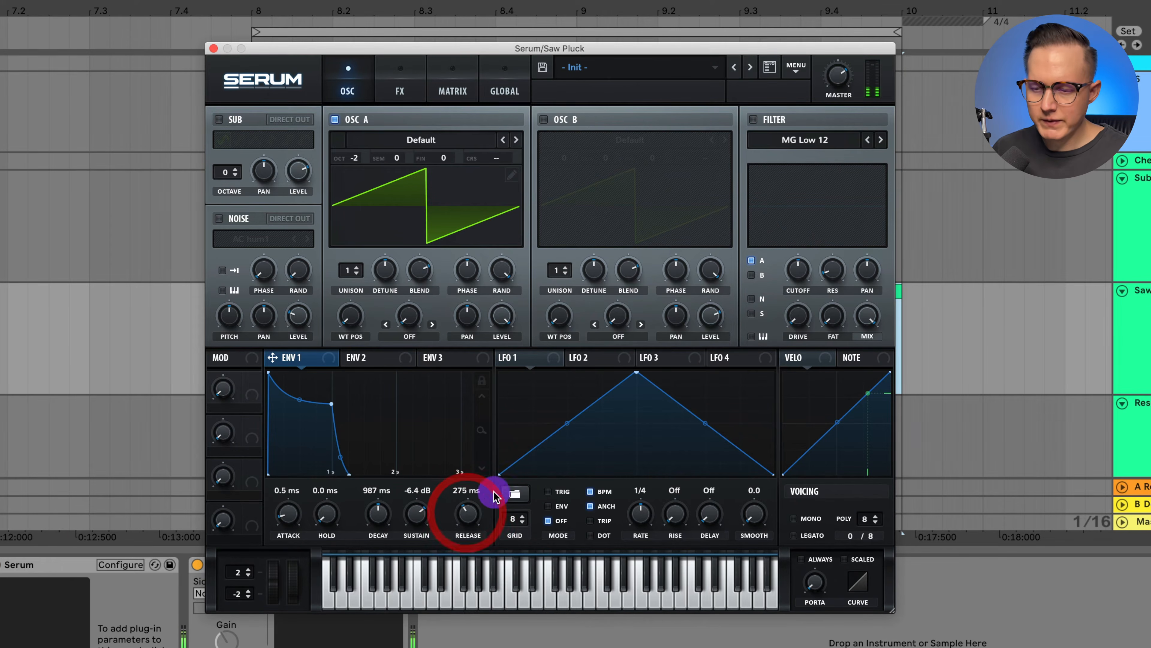
click(800, 523)
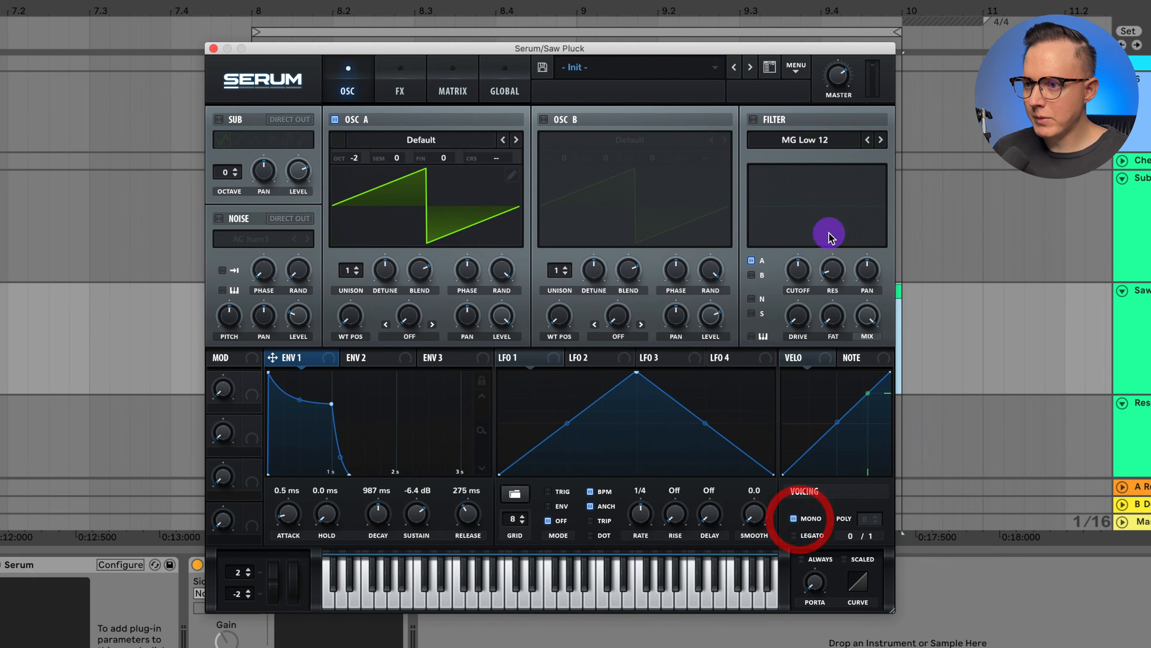
Enable the filter as MG Low 24 and modulate its lowered cutoff with envelope 1 at a moderate depth.
click(753, 119)
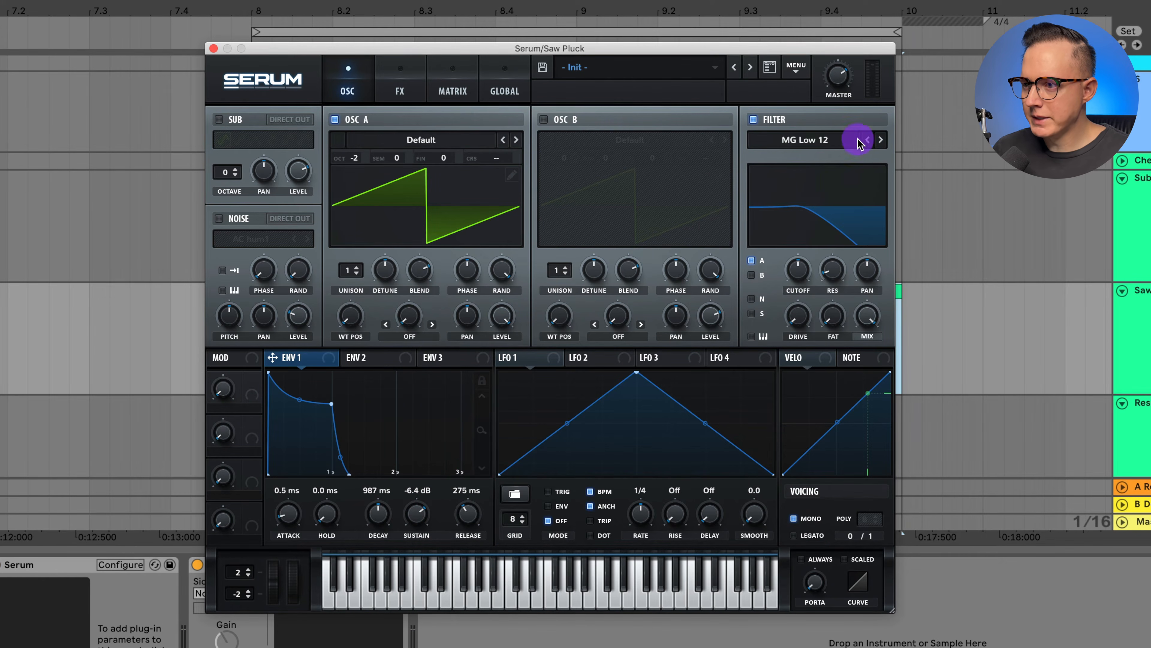
click(882, 139)
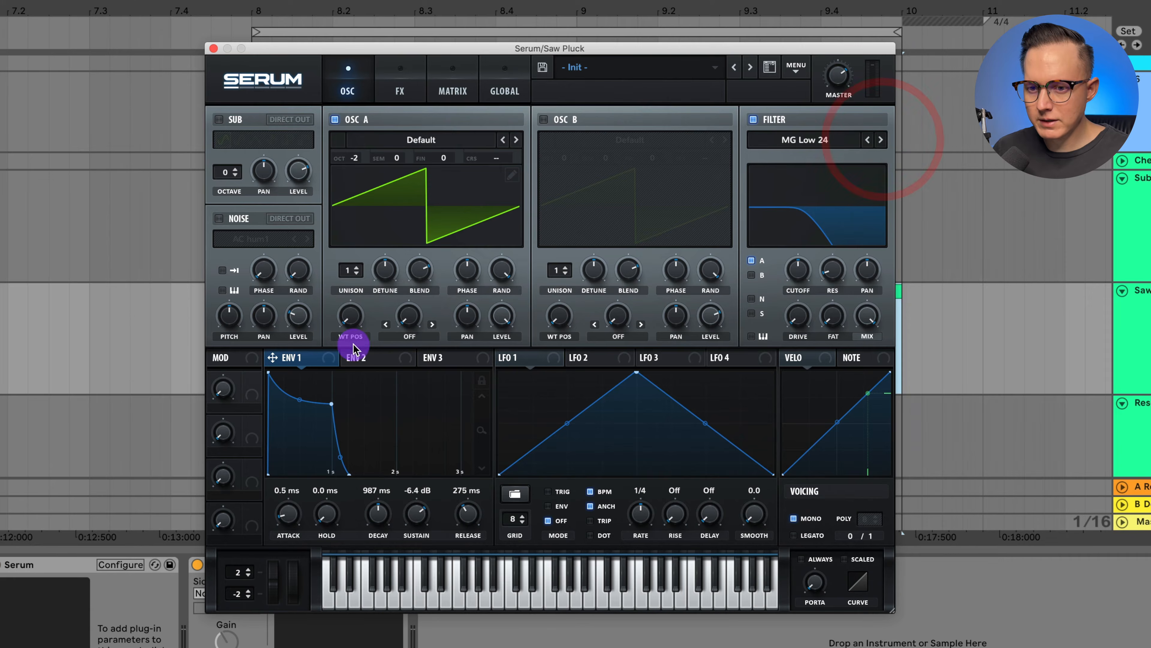
drag(333, 358, 807, 316)
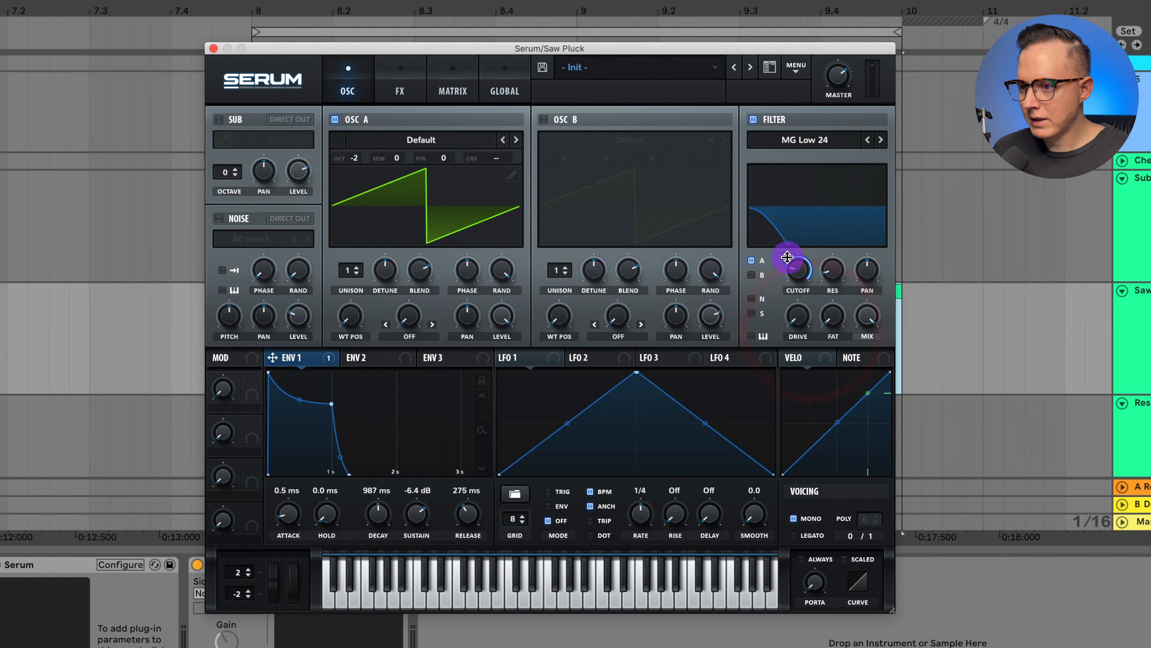
drag(791, 260, 804, 286)
click(797, 270)
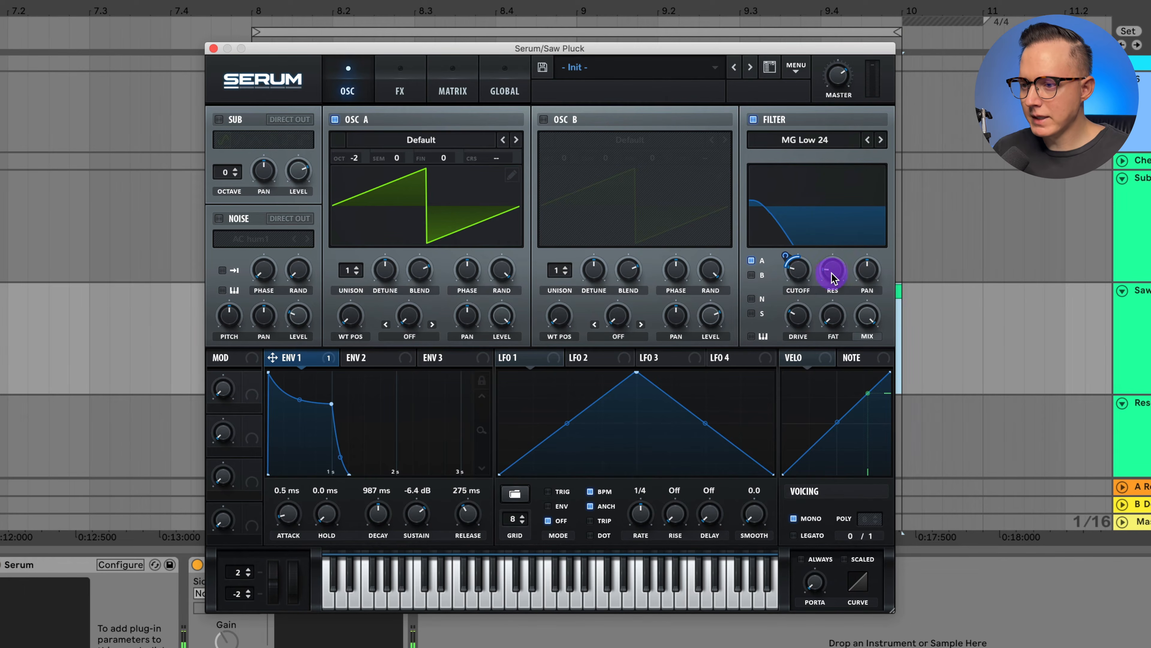
Fine-tune the filter's cutoff and envelope modulation depth during playback, and raise its resonance slightly.
click(798, 273)
drag(785, 258, 789, 253)
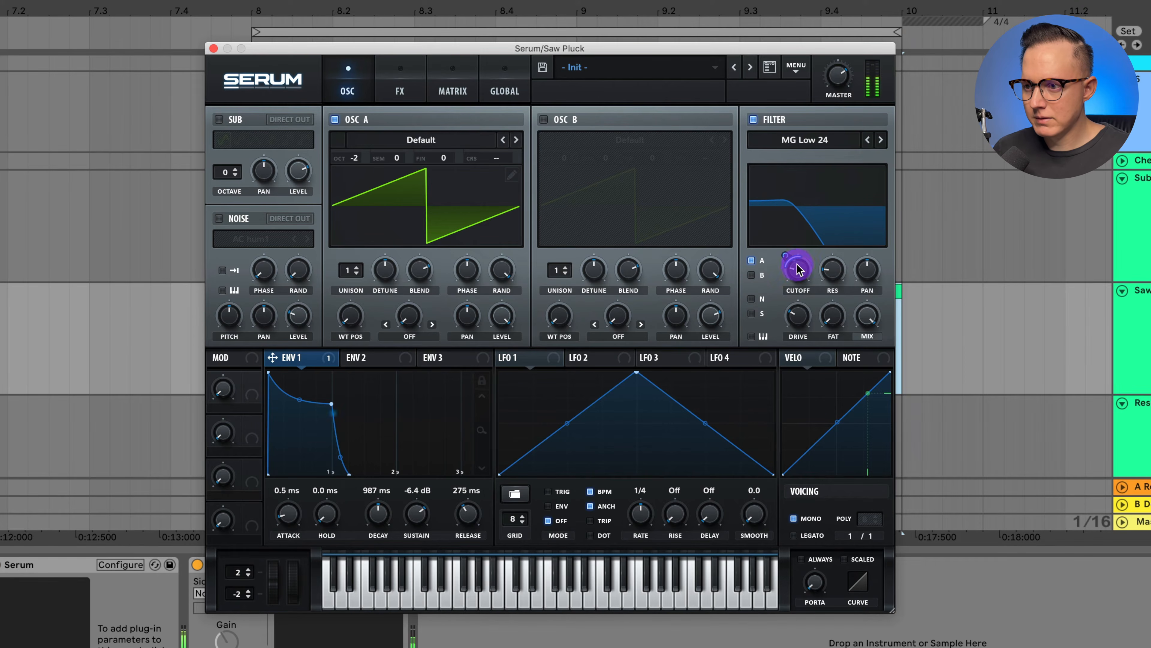
mouse_move(796, 268)
mouse_down()
mouse_move(794, 249)
mouse_move(828, 265)
mouse_move(828, 285)
mouse_move(787, 256)
mouse_up()
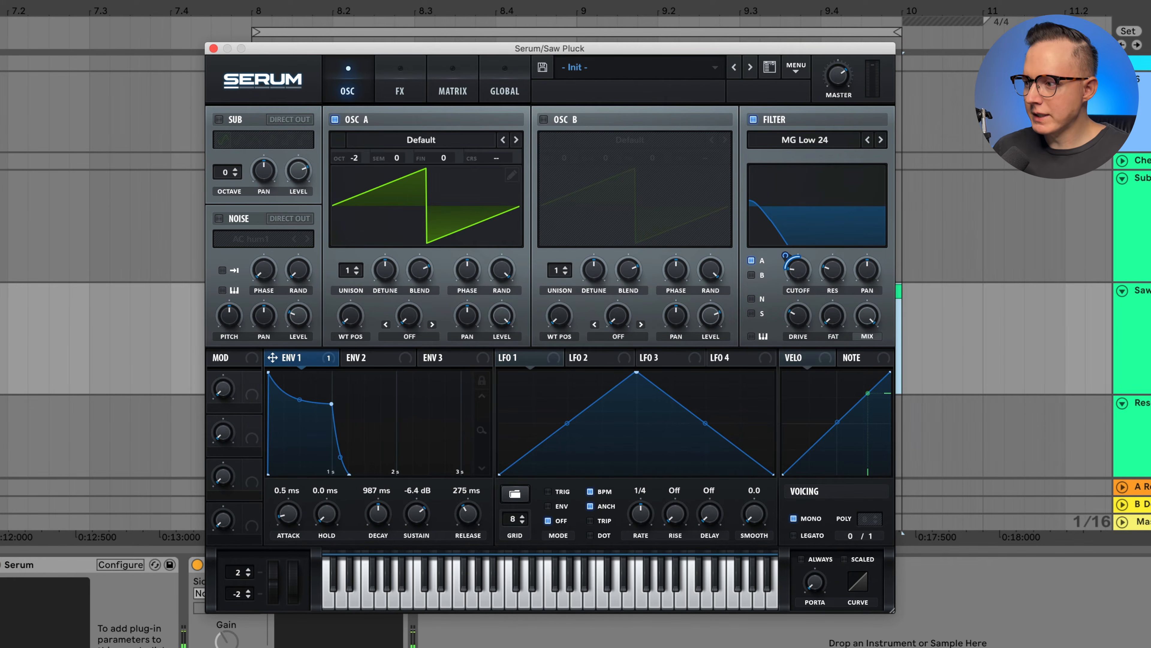
key(space)
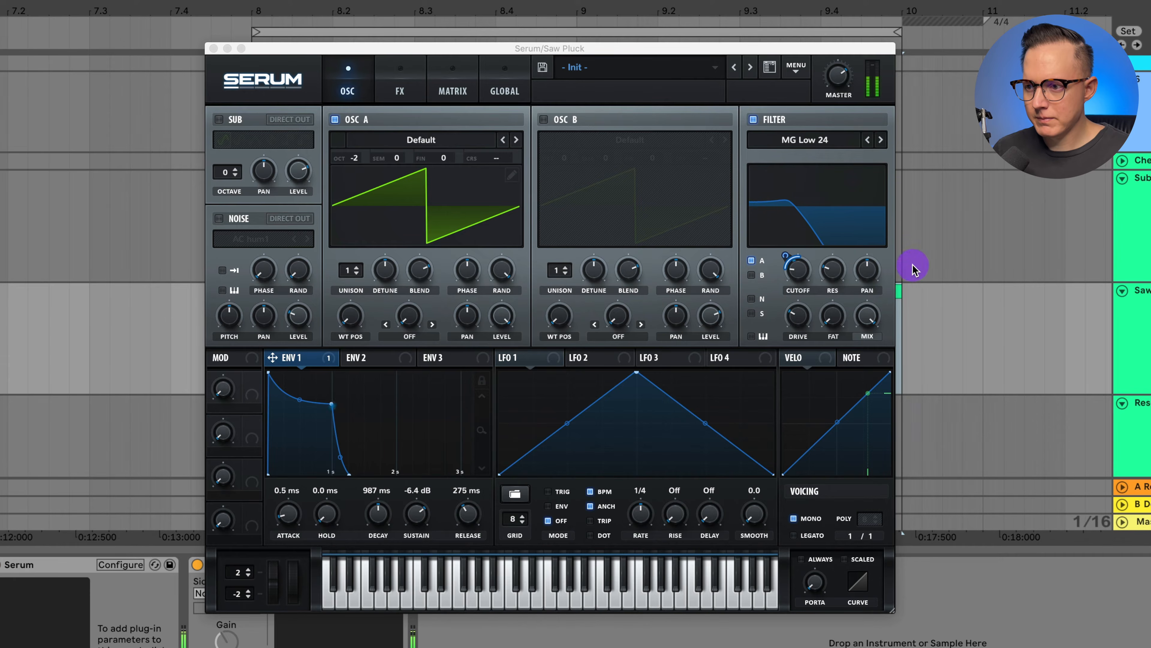
drag(847, 268, 852, 264)
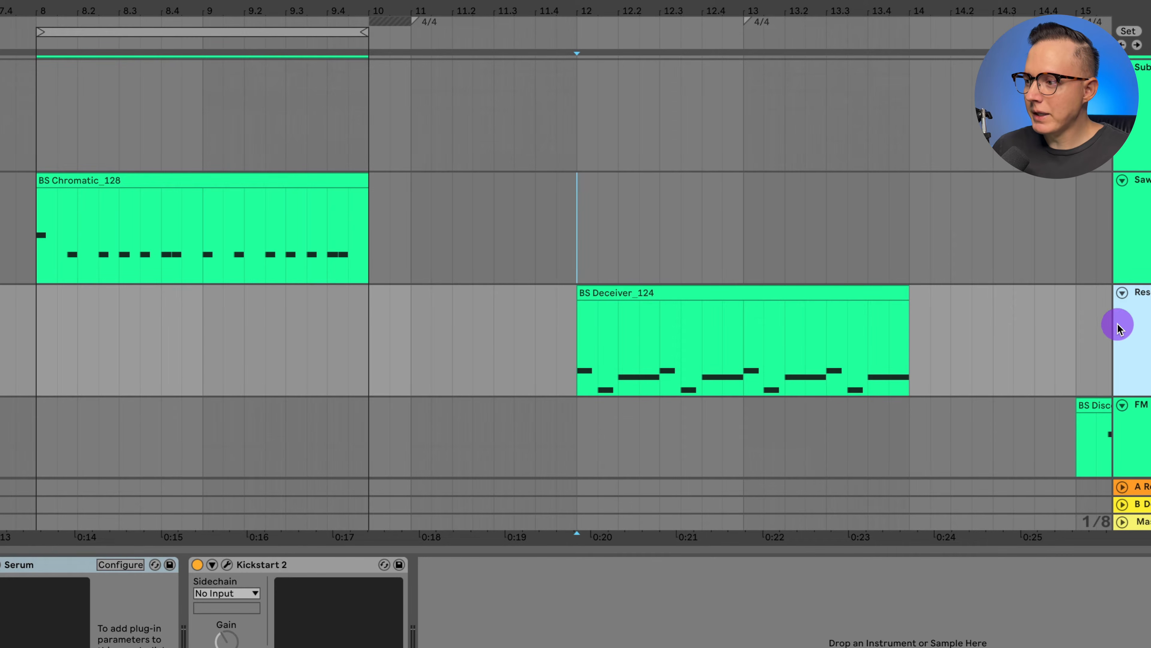
Loop the BS Deceiver_124 clip on the Reso Pluck track and play it back.
click(1118, 323)
click(897, 336)
key(super+l)
key(space)
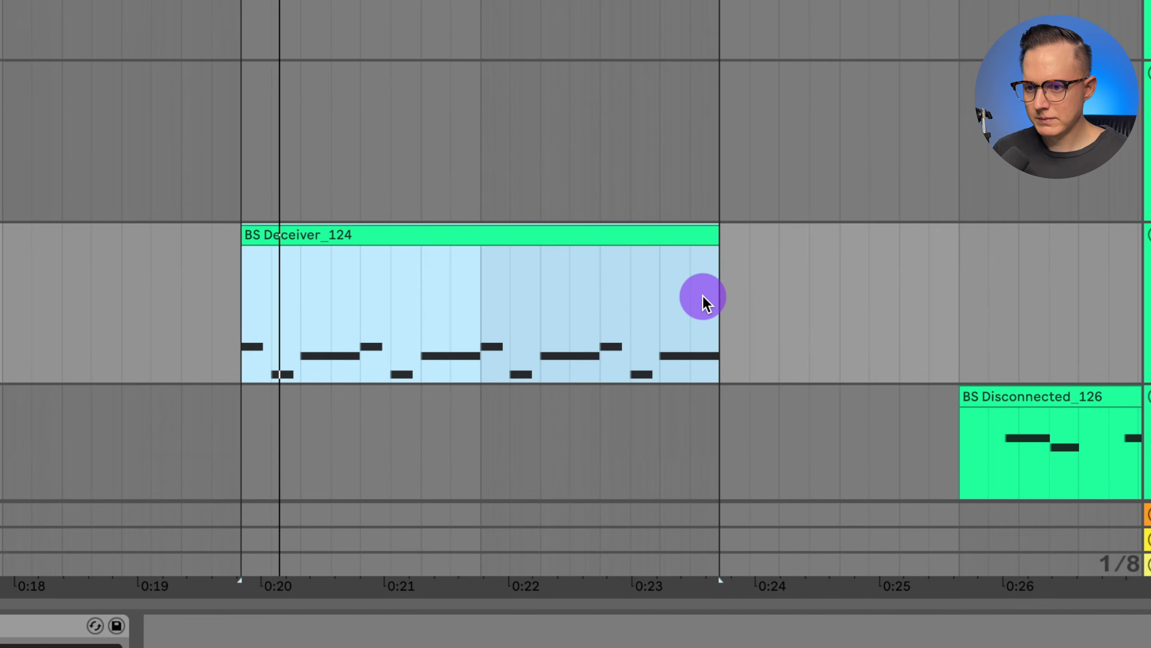
scroll(769, 298, down, 2)
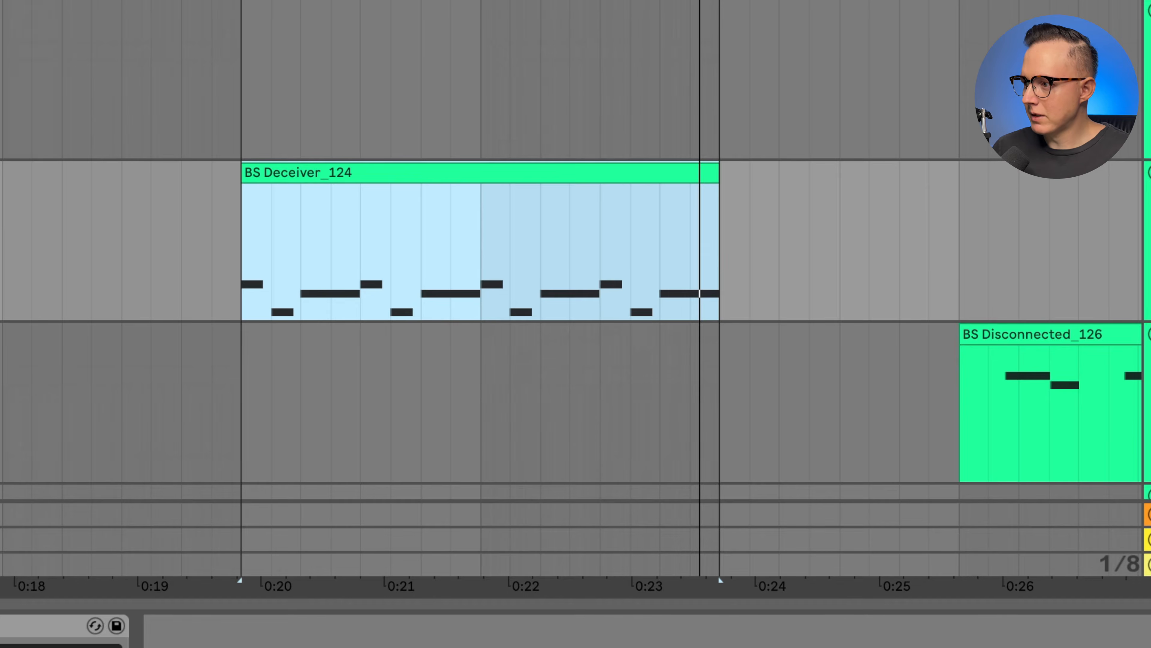
key(space)
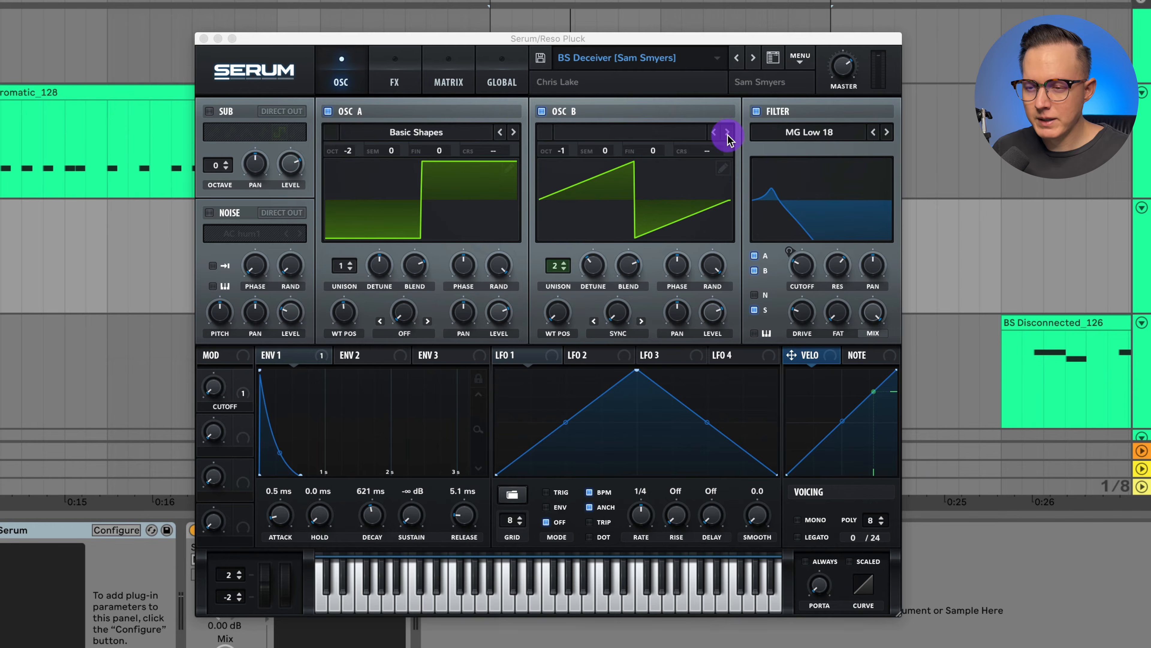
Check the effects of the Reso Pluck track's BS Deceiver patch, and reset Serum to the init preset.
click(393, 80)
click(345, 80)
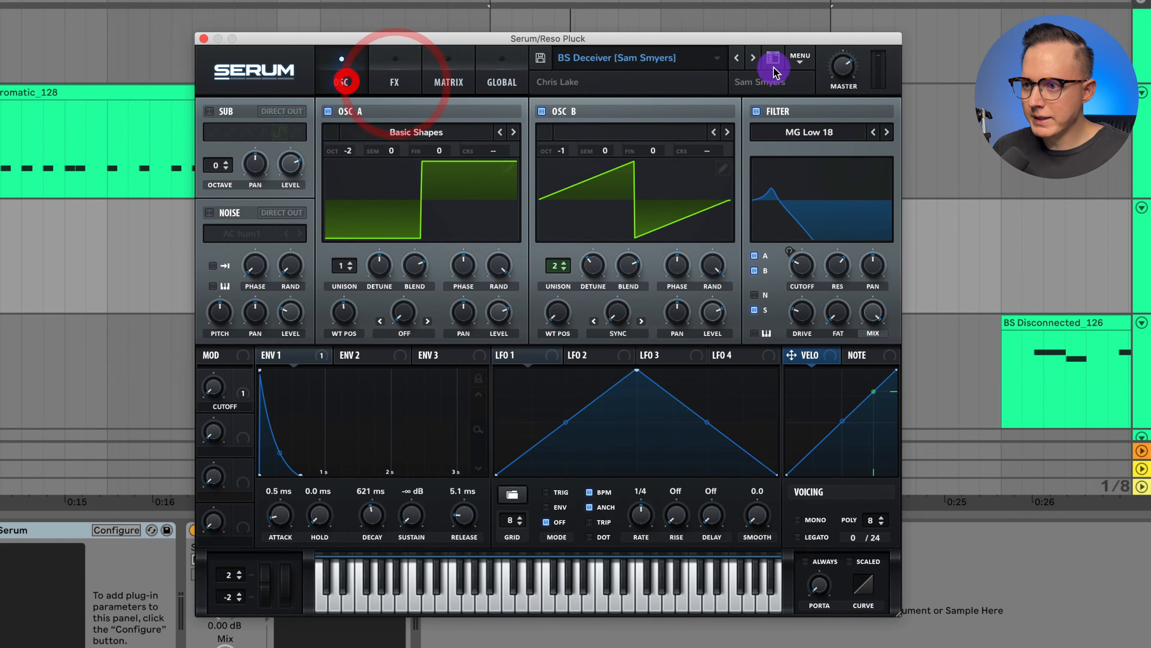
click(809, 73)
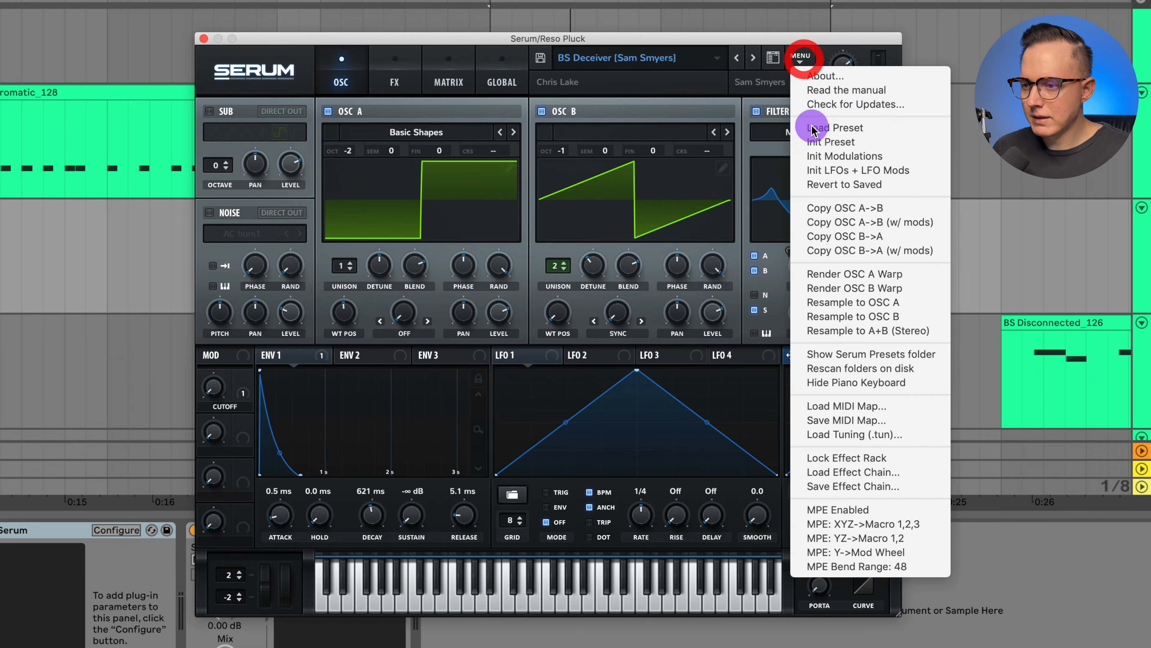
click(862, 143)
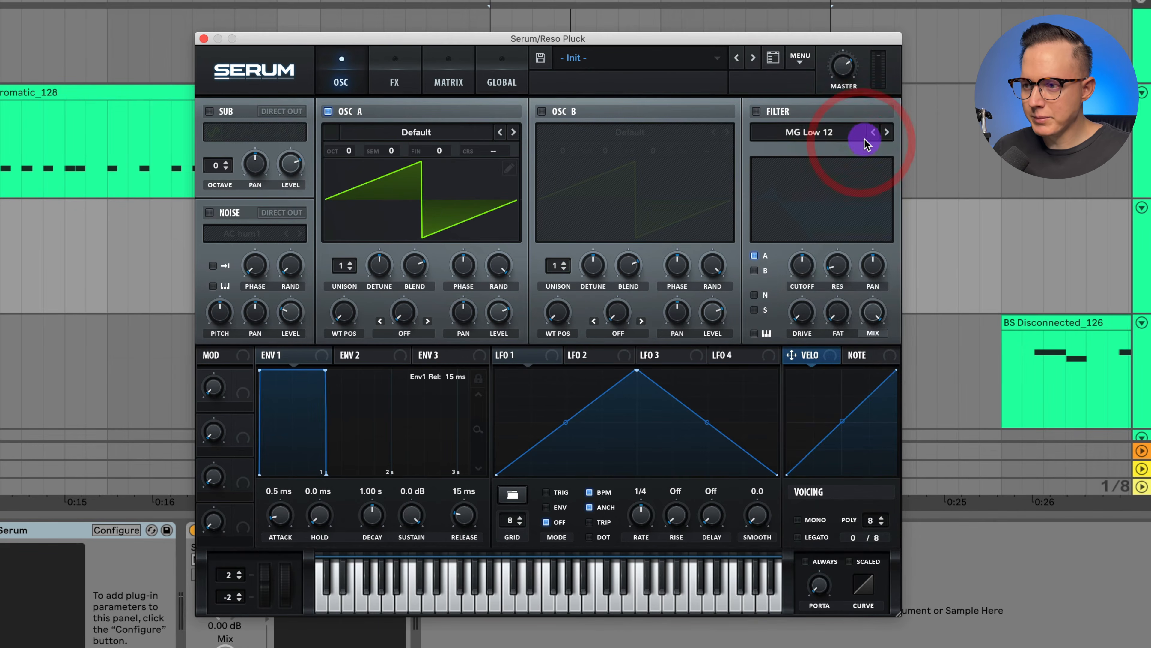
Load the Basic Shapes wavetable into oscillator A, set its wavetable position to 4 and its octave to -2.
click(421, 131)
mouse_move(426, 151)
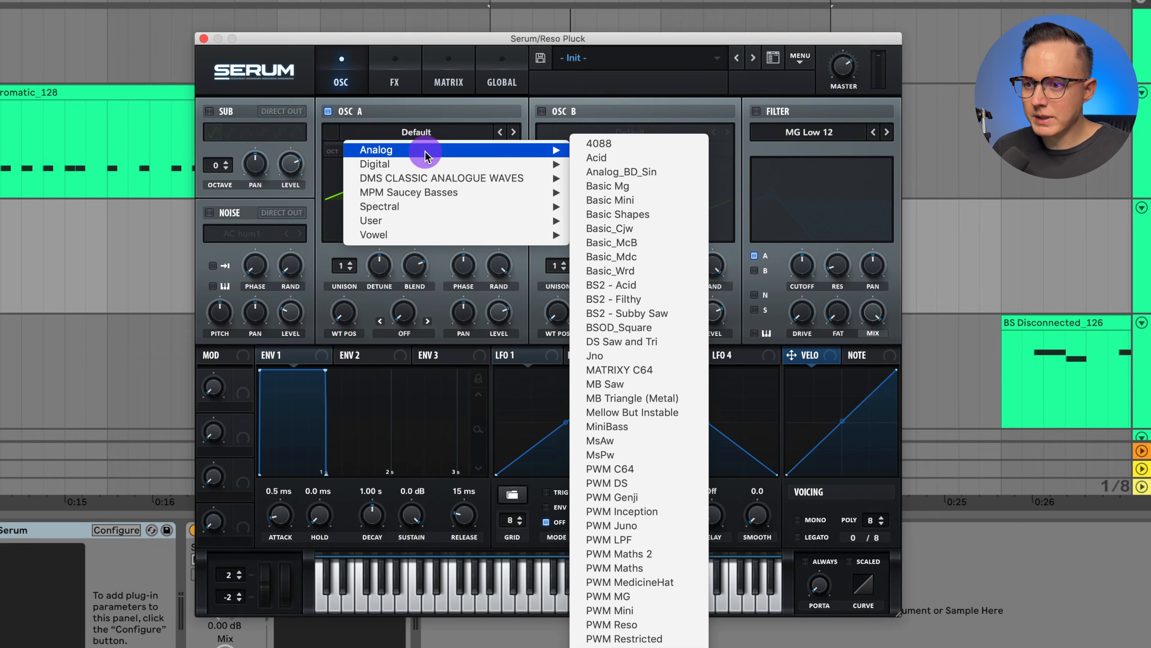
click(643, 217)
drag(344, 313, 366, 272)
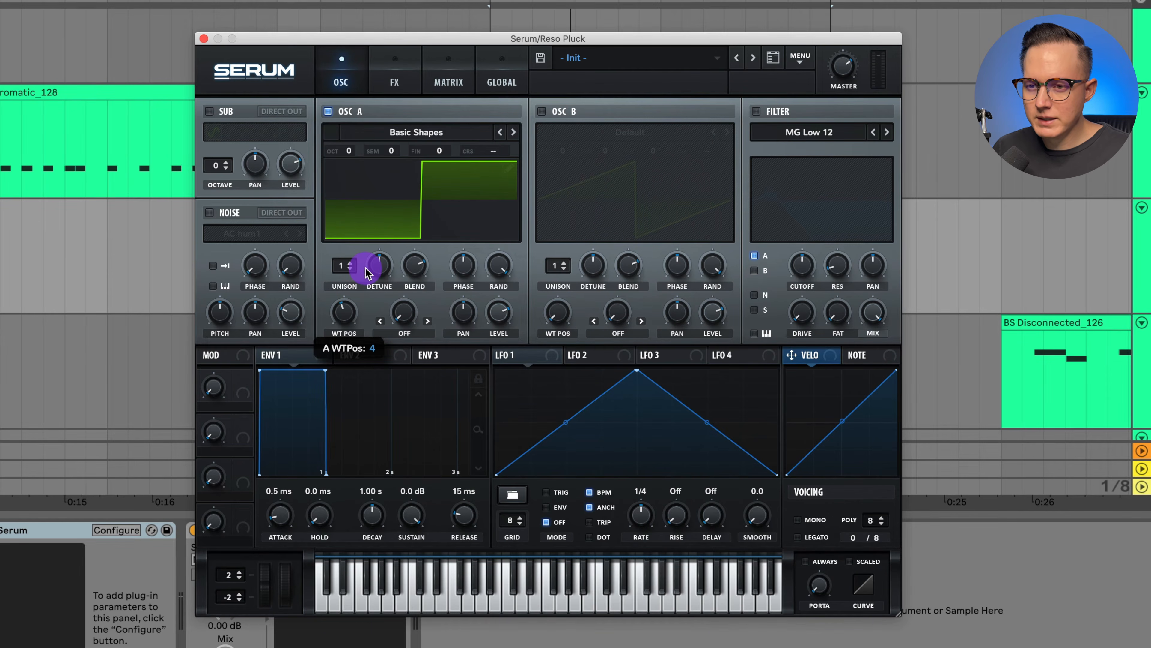
drag(345, 149, 363, 207)
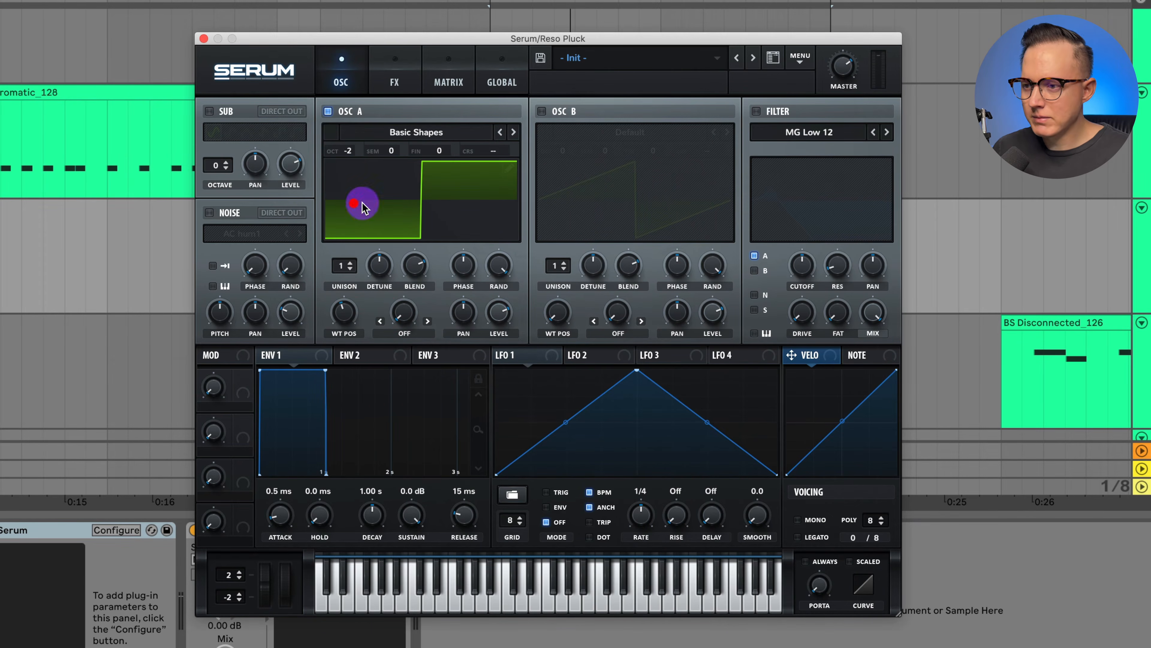
Enable oscillator B at octave -1 with 2 unison voices, and give envelope 1 a 361 ms decay with no sustain.
click(542, 111)
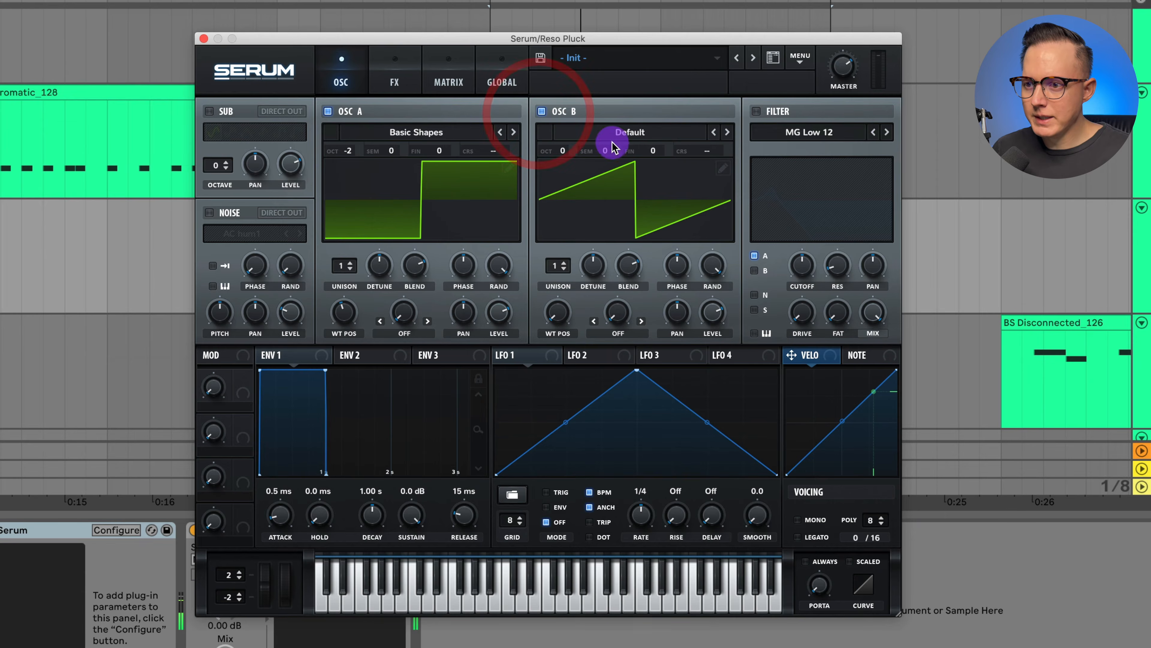
drag(563, 151, 563, 173)
drag(556, 268, 596, 277)
drag(325, 371, 277, 490)
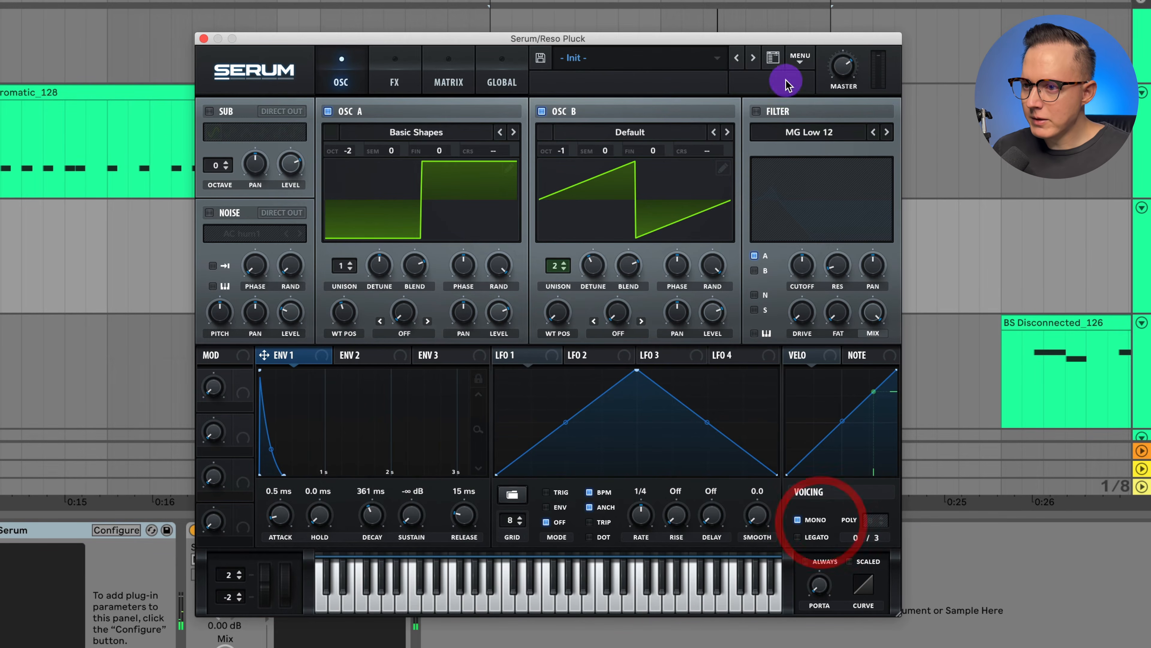
Enable the filter as MG Low 18, modulate its cutoff with envelope 1 and lower the cutoff.
click(756, 114)
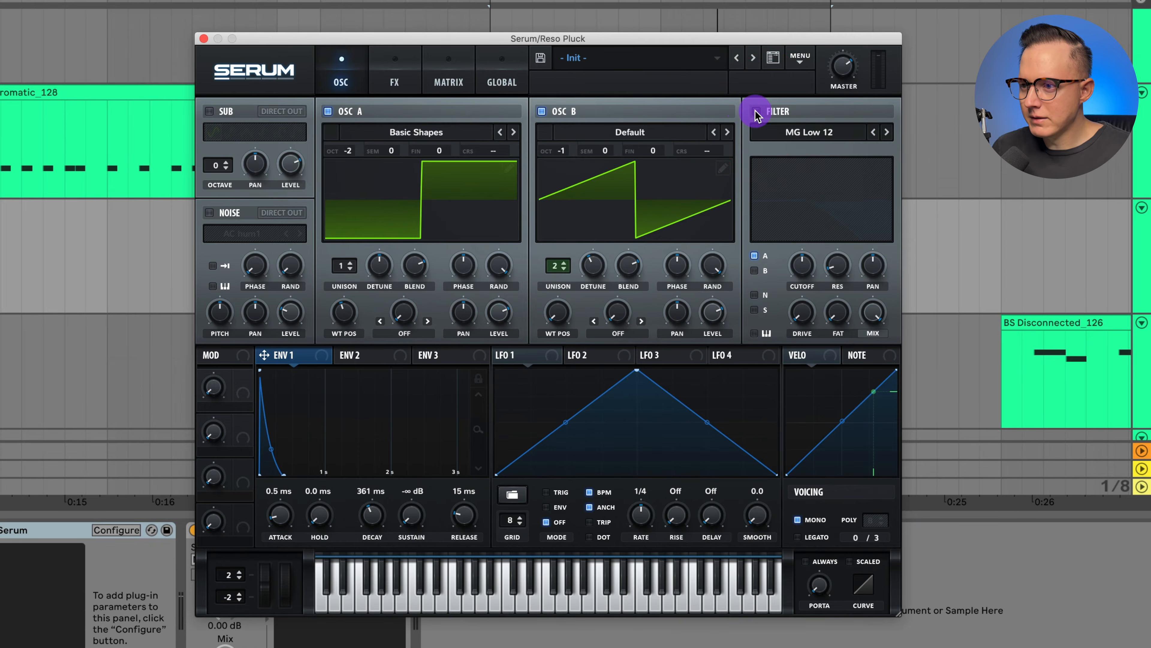
click(886, 132)
click(887, 132)
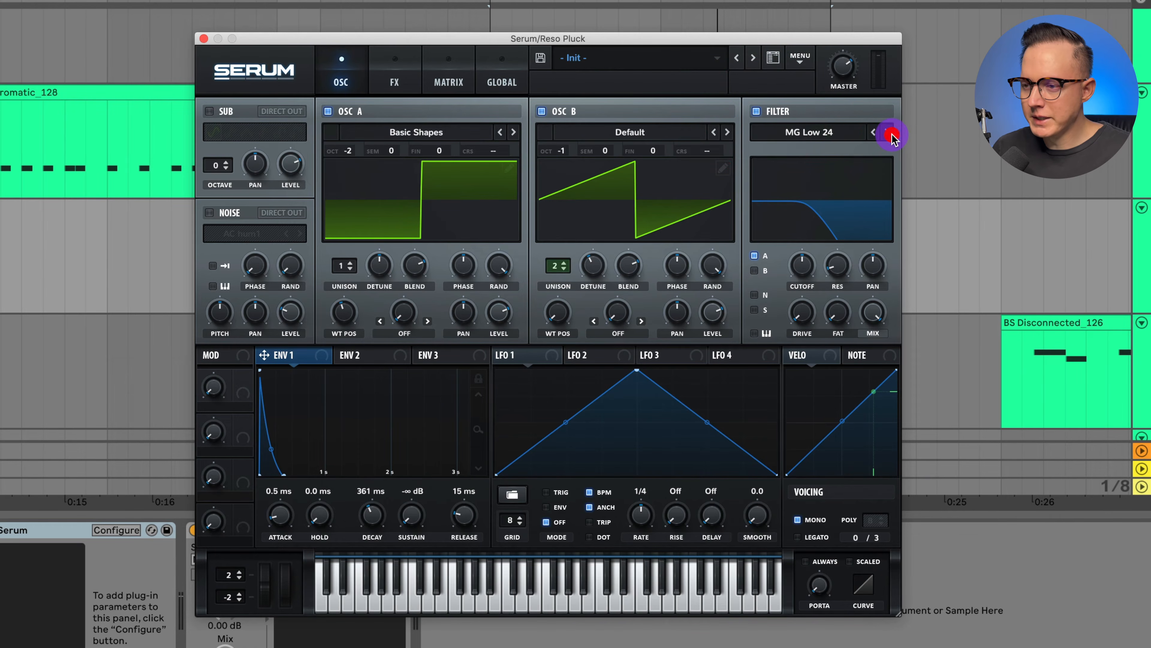
click(874, 131)
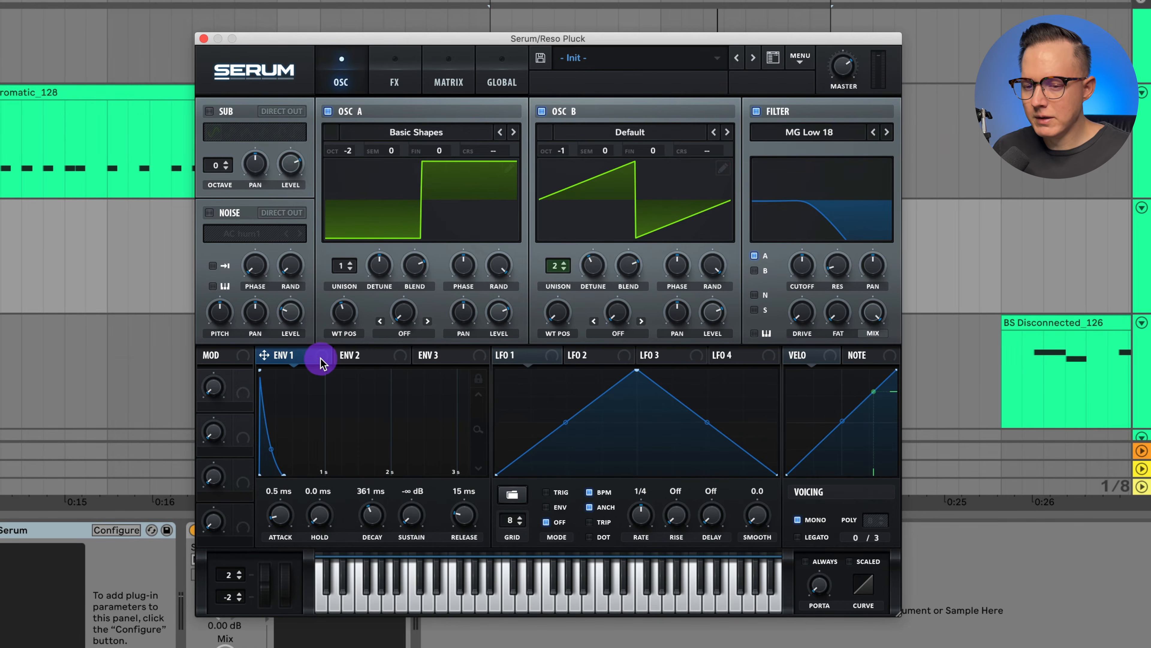
drag(322, 361, 801, 309)
drag(795, 258, 797, 316)
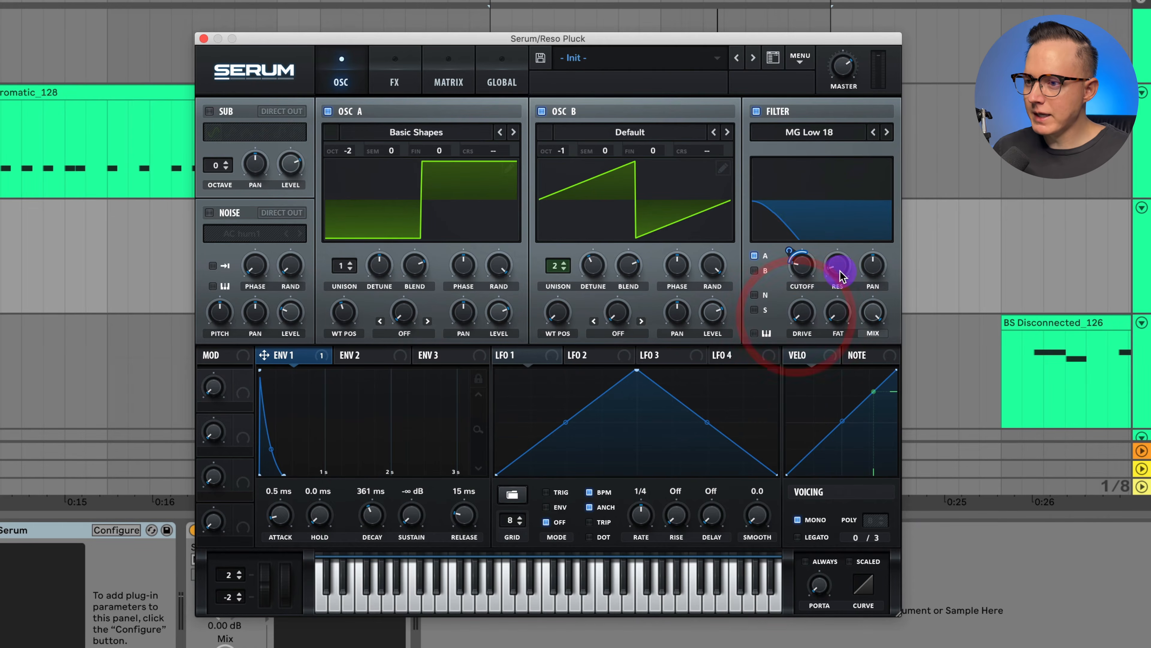
Route oscillator B through the filter as well, and raise the filter's resonance and cutoff.
drag(839, 277, 849, 257)
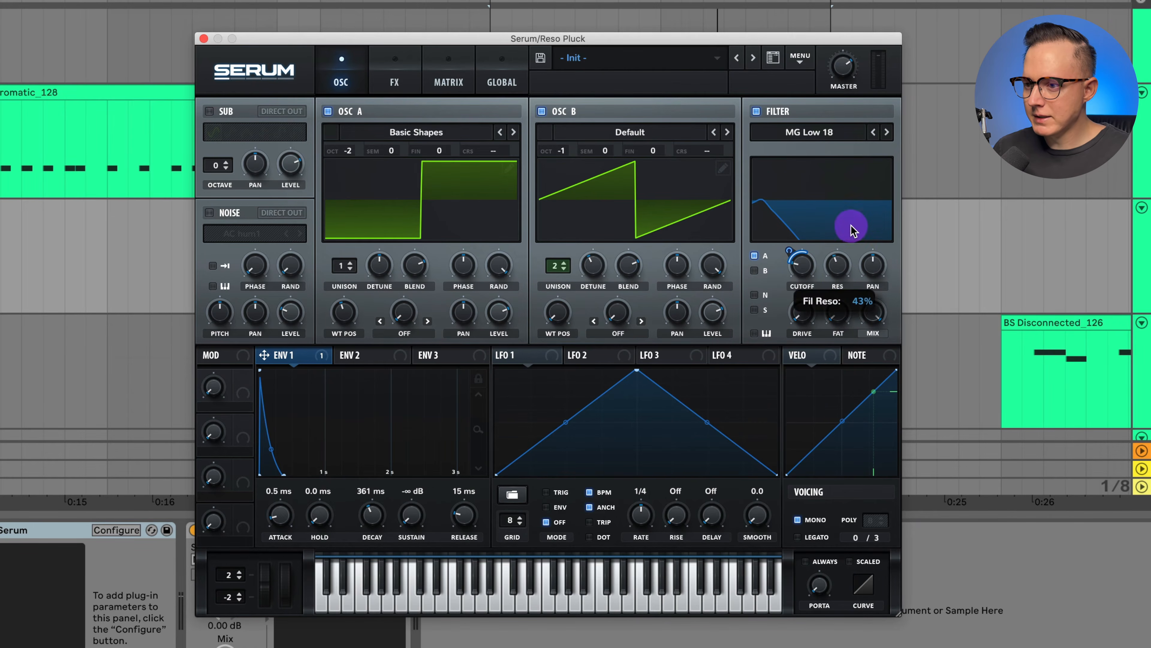
drag(858, 206, 857, 211)
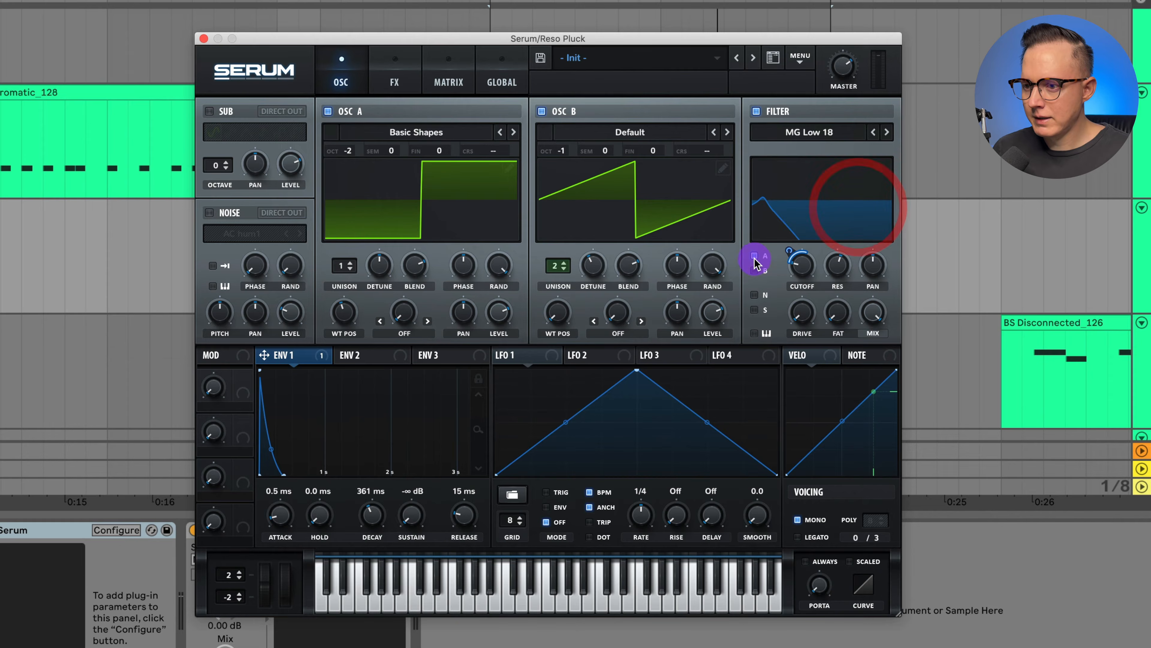
click(755, 269)
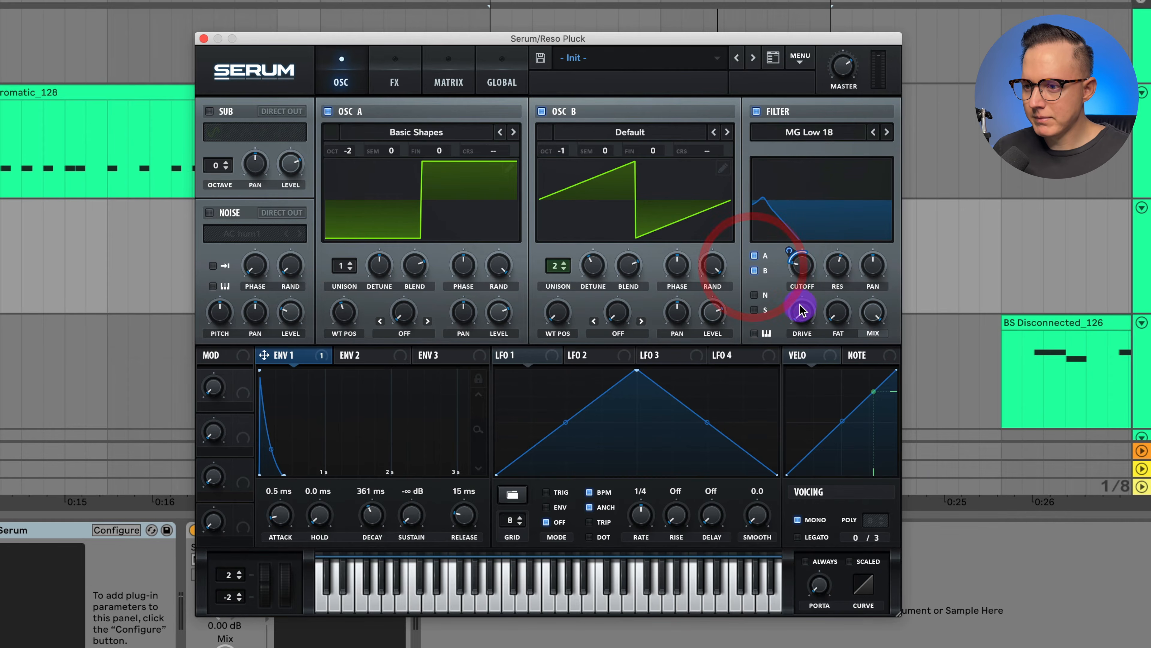
mouse_move(814, 276)
mouse_down()
mouse_move(841, 260)
mouse_move(806, 258)
mouse_up()
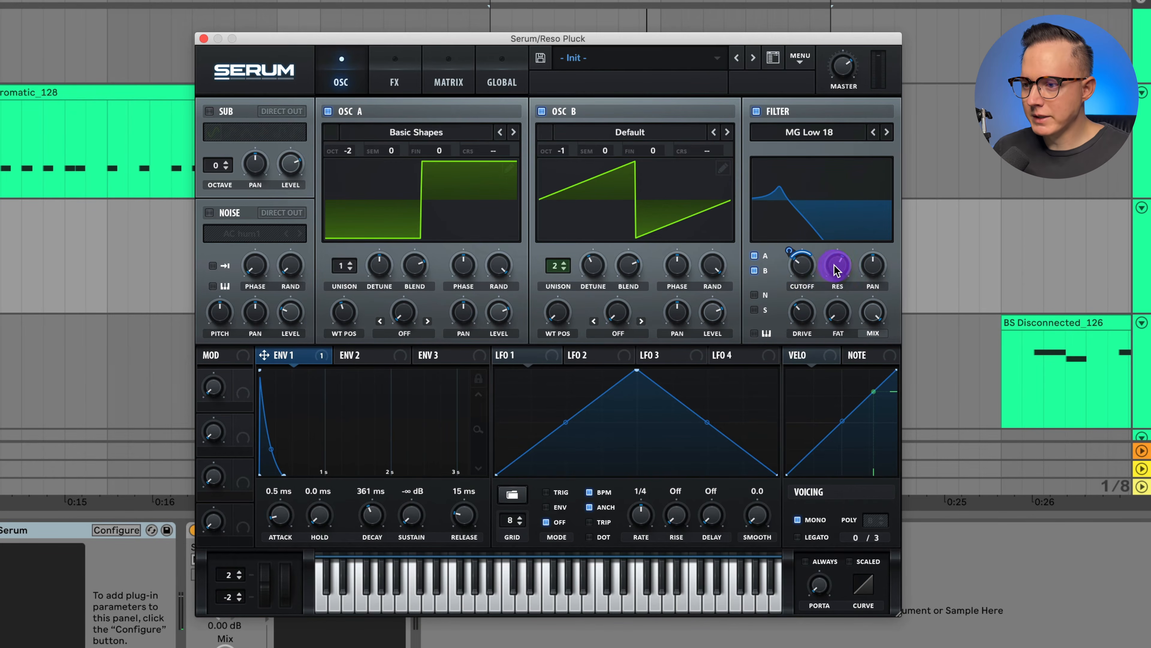
drag(842, 268, 849, 266)
Compare the MG Low filter slopes during playback and settle on MG Low 24.
click(887, 131)
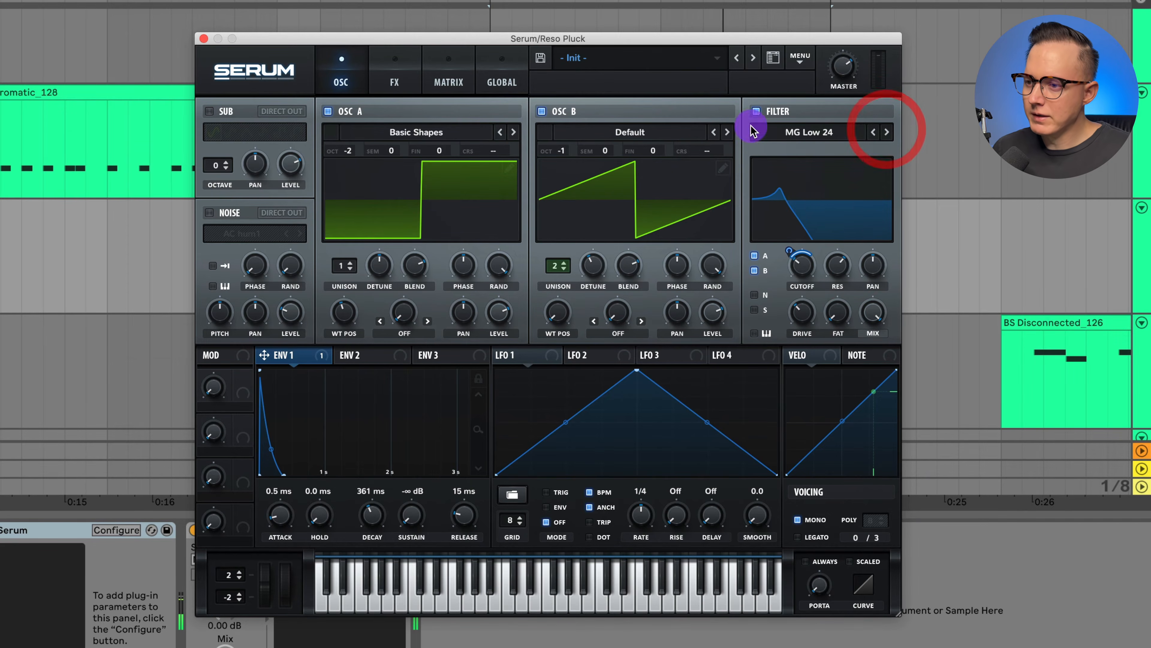
click(874, 133)
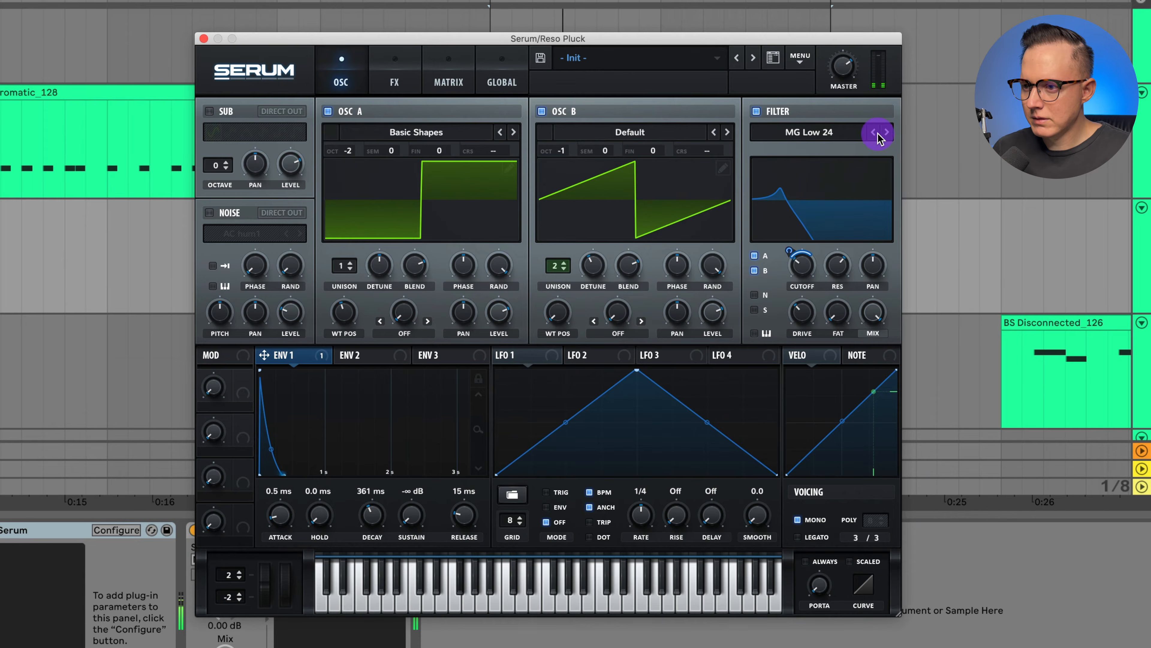
click(874, 132)
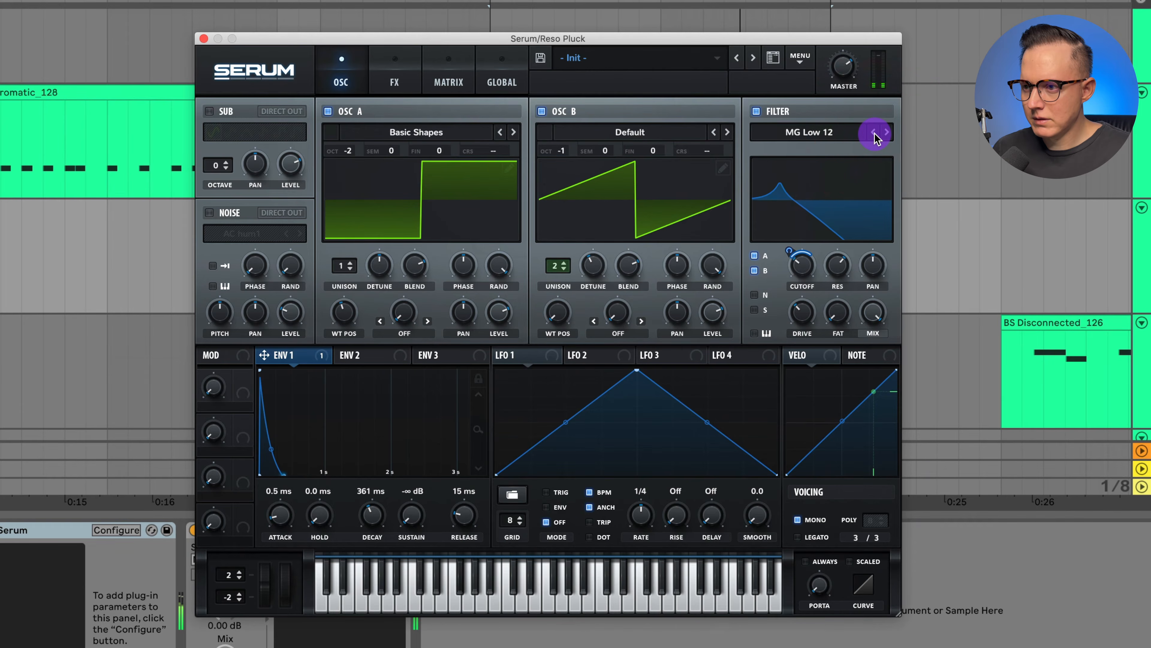
click(874, 132)
click(887, 132)
click(887, 131)
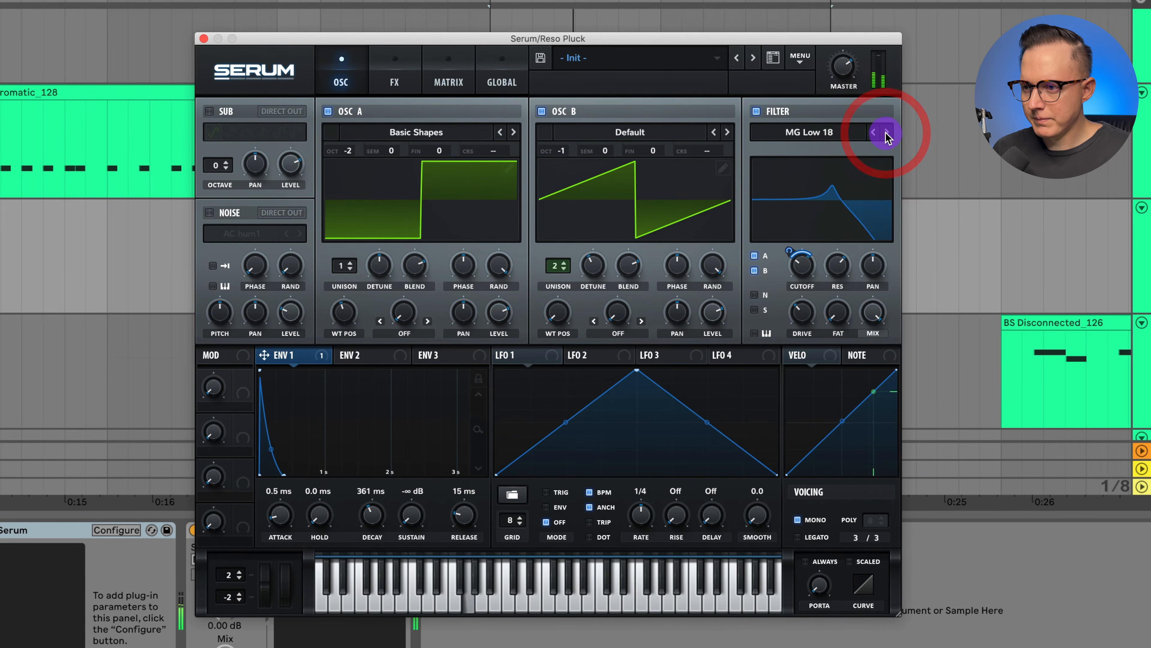
click(887, 132)
Set envelope 1's decay to 443 ms and release to 21 ms, and fine-tune the filter during playback.
click(836, 320)
drag(844, 280, 847, 277)
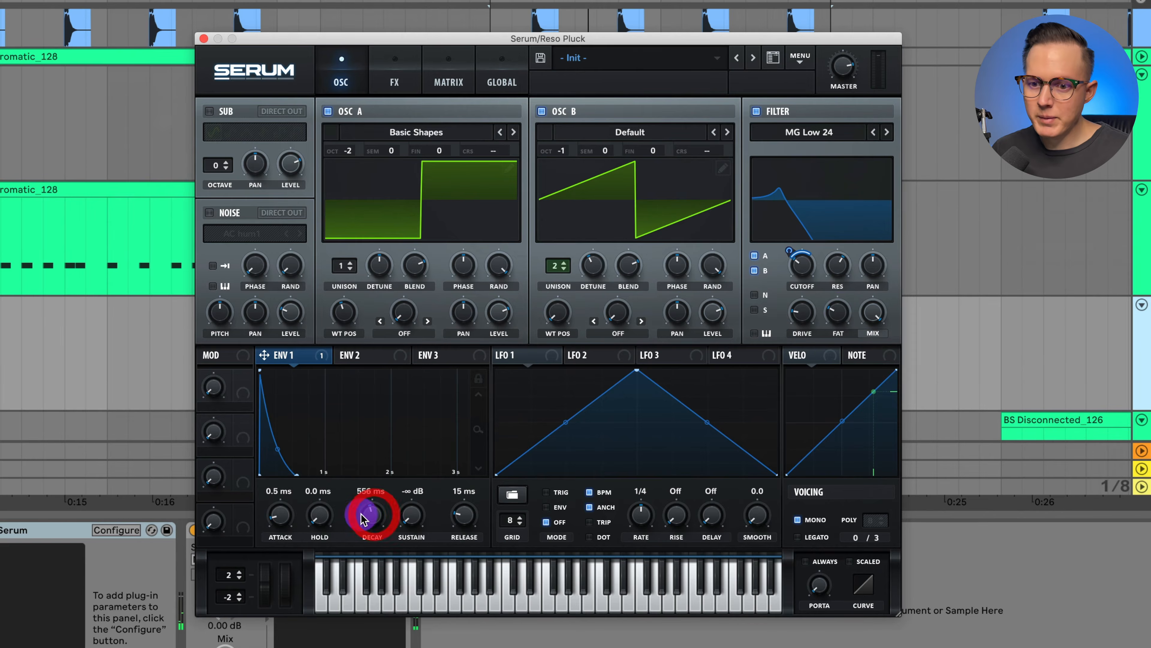
drag(371, 525, 372, 520)
click(467, 524)
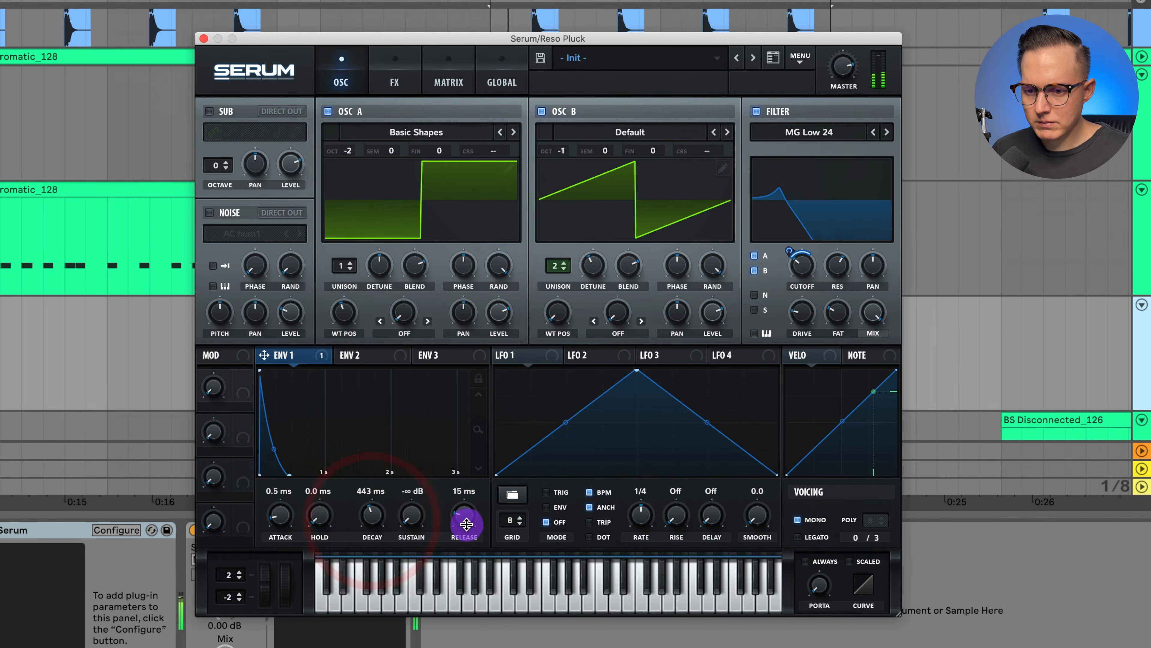
drag(467, 522, 449, 524)
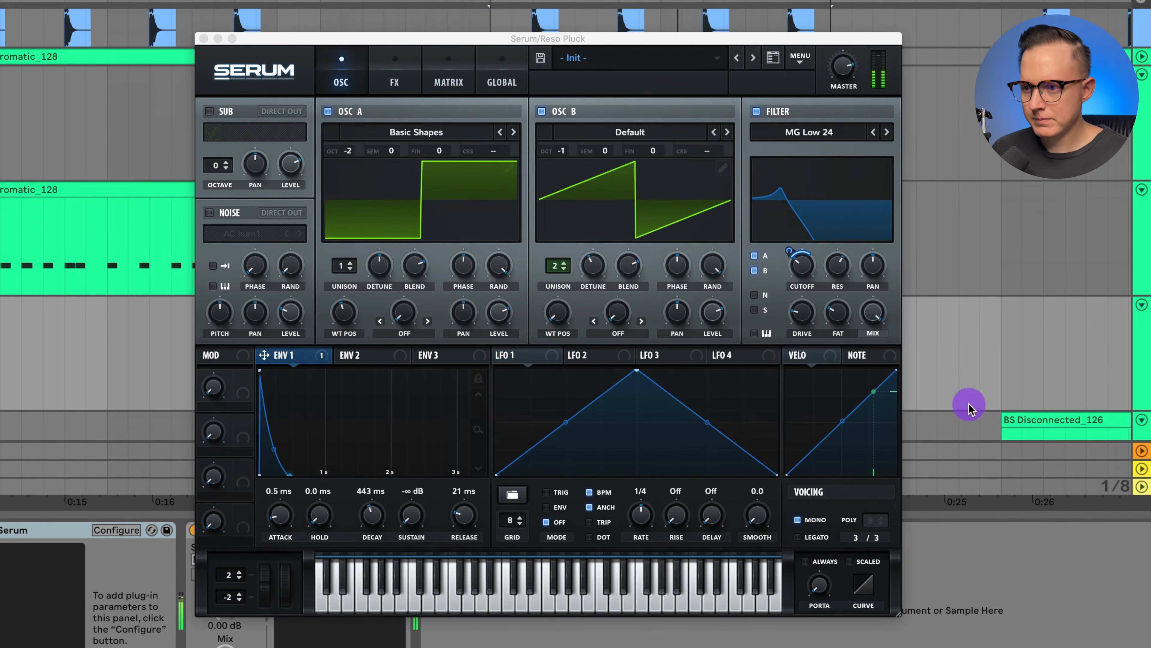
click(842, 252)
drag(844, 236, 842, 274)
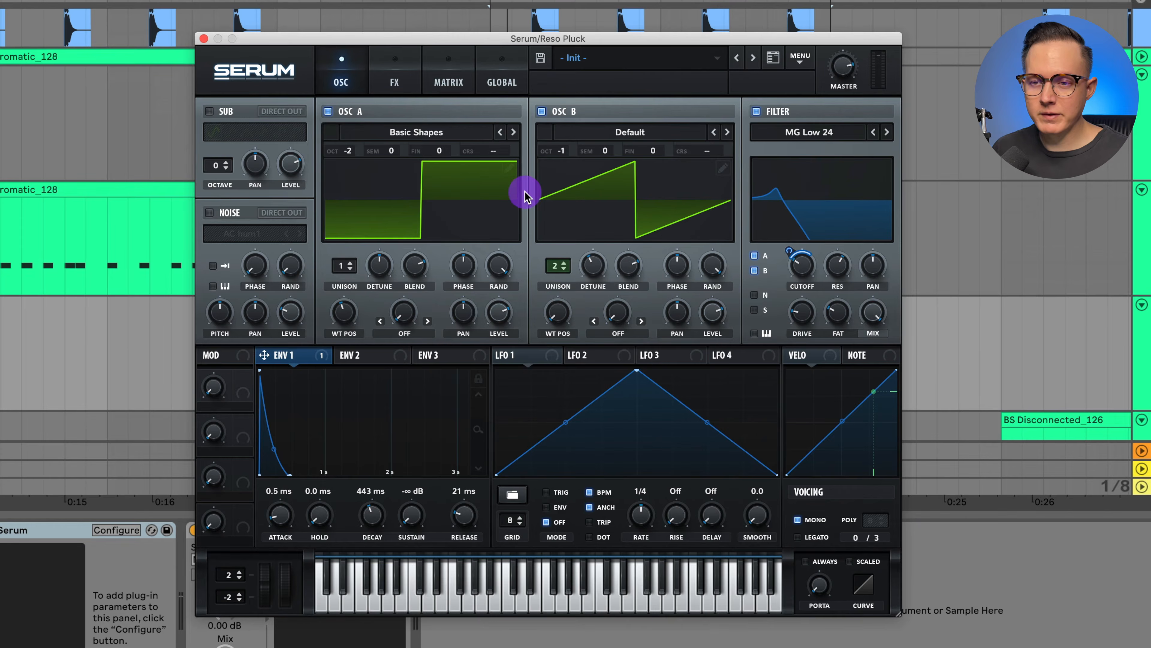
Enable the EQ effect and set its low band to a low cut.
click(386, 86)
click(215, 303)
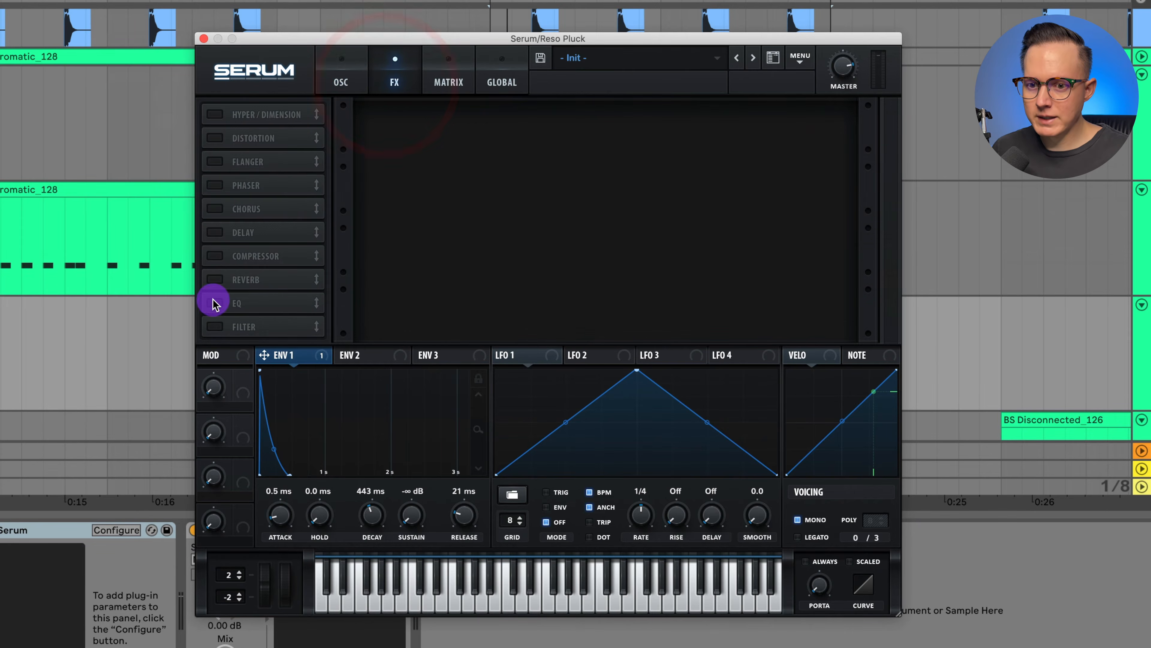
click(552, 143)
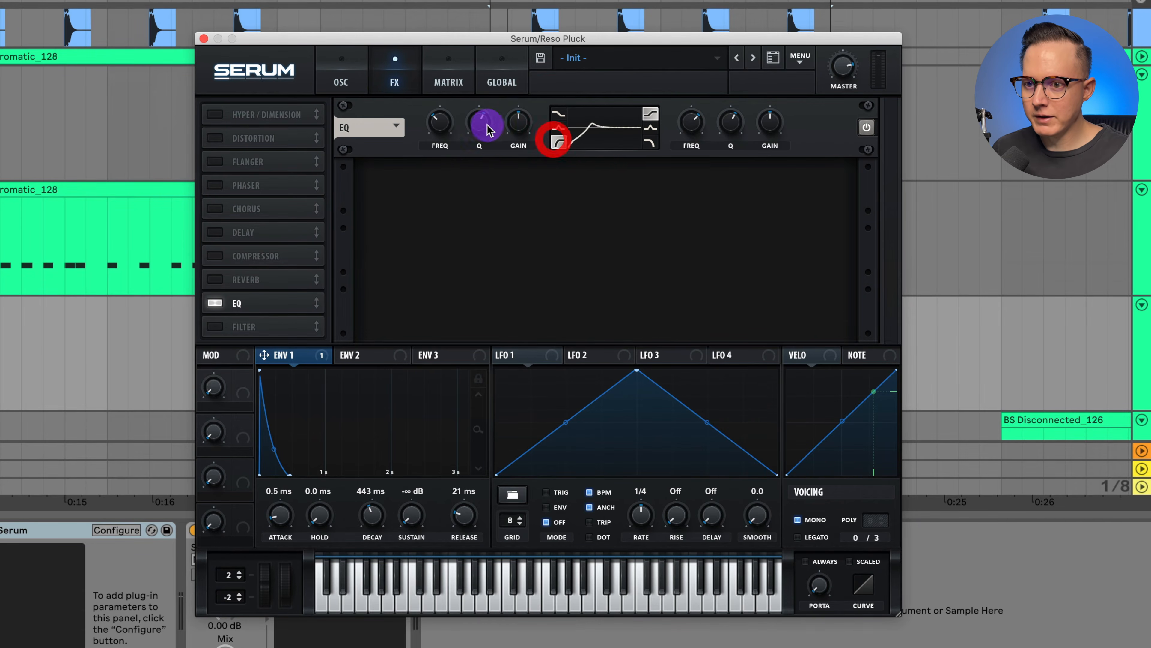
click(457, 121)
click(522, 132)
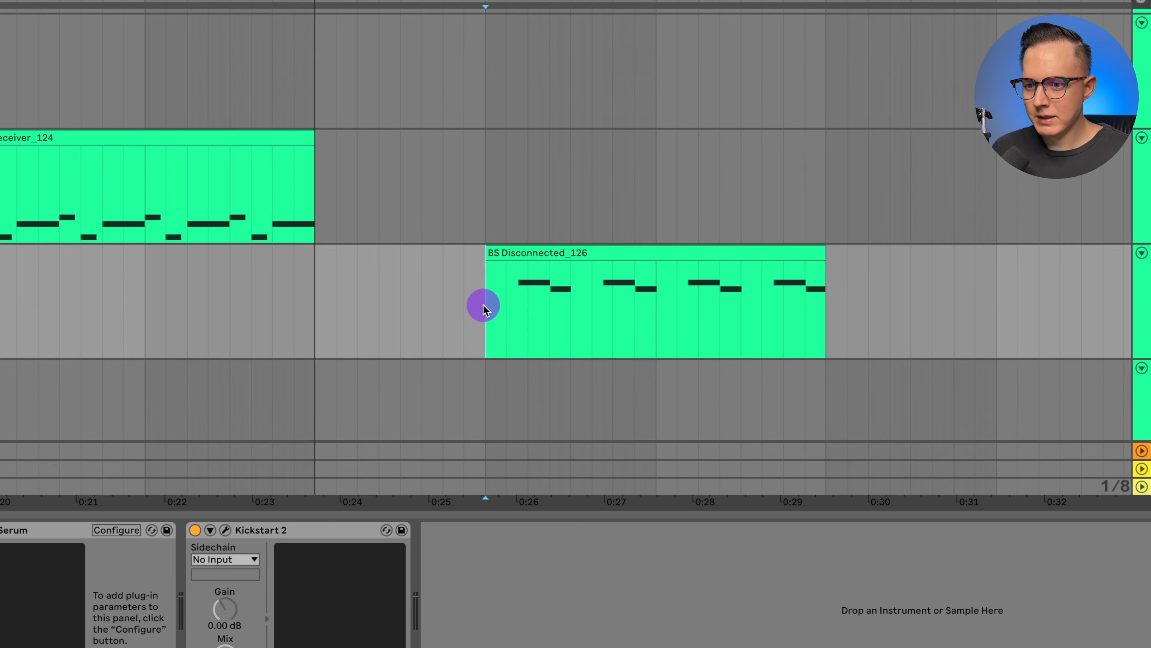
Inspect the oscillators and modulation of the FM Pluck track's BS Disconnected patch in Serum, and close the plug-in window.
click(483, 306)
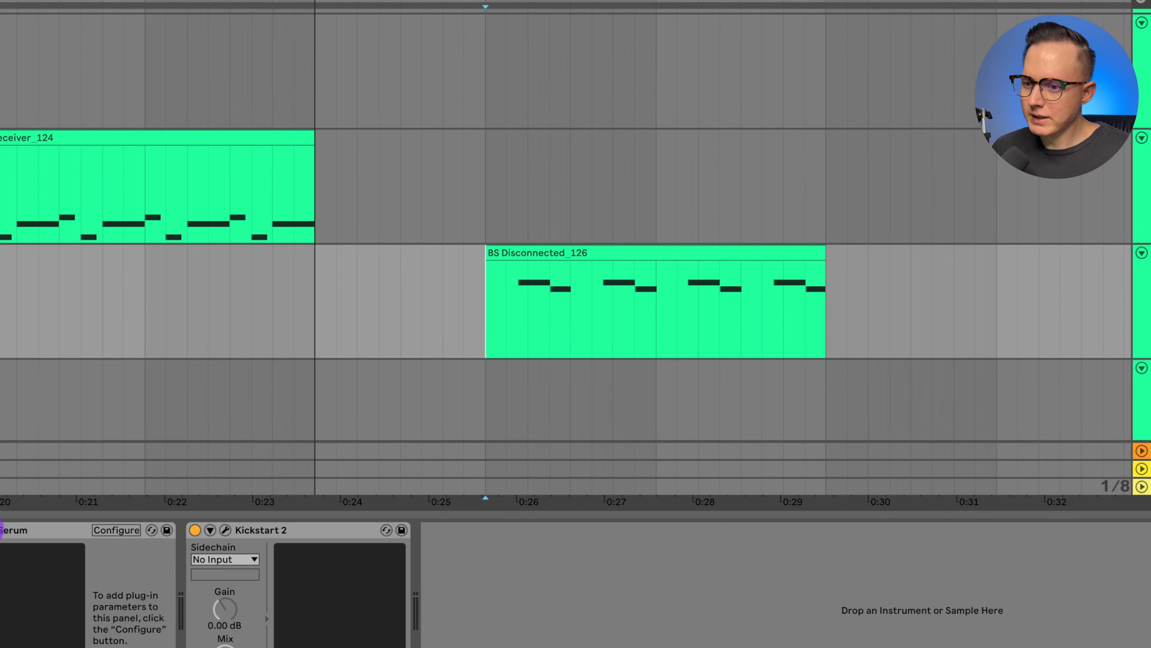
click(1, 529)
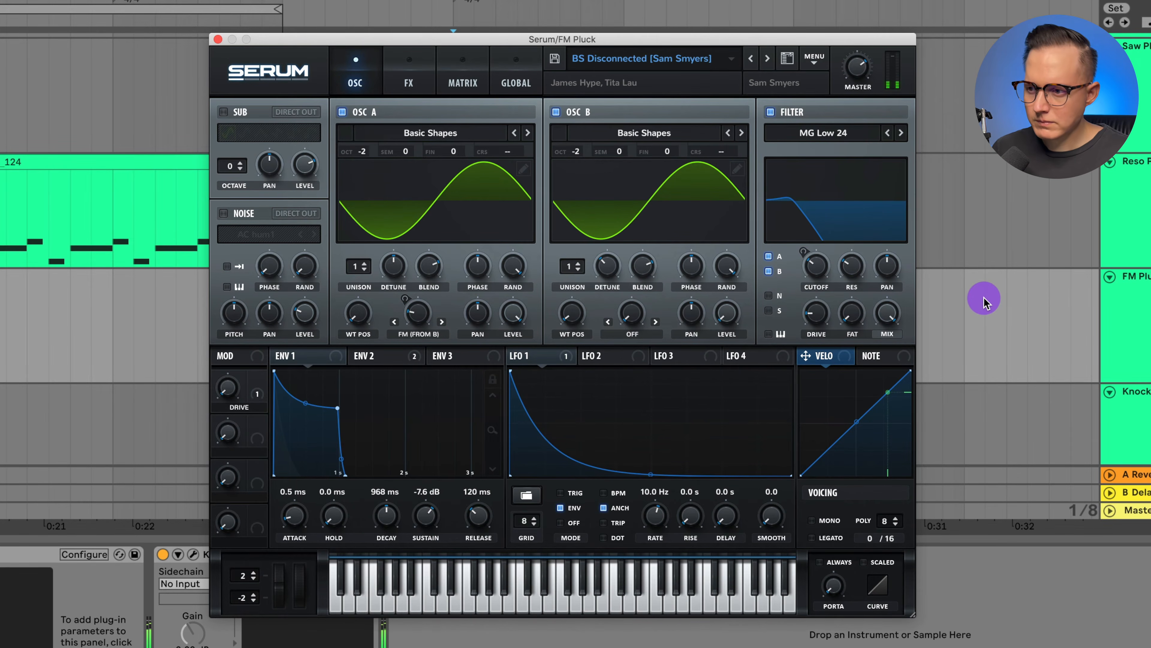
click(674, 204)
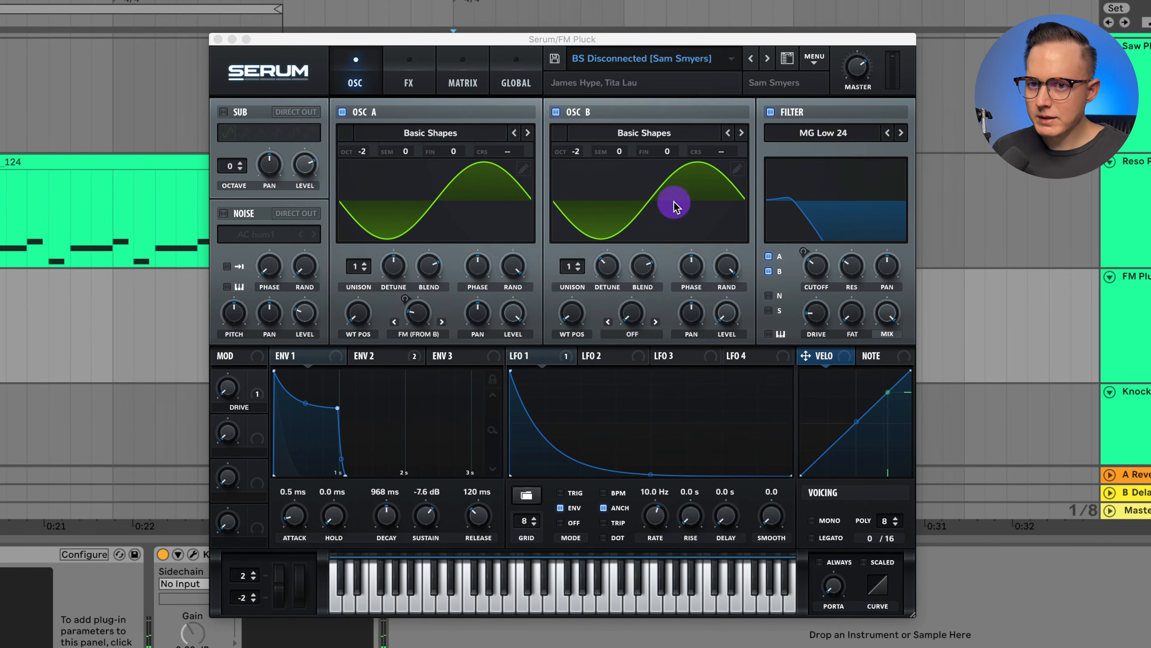
click(216, 39)
Loop the BS Disconnected_126 clip on the FM Pluck track and play it back.
drag(450, 309, 794, 325)
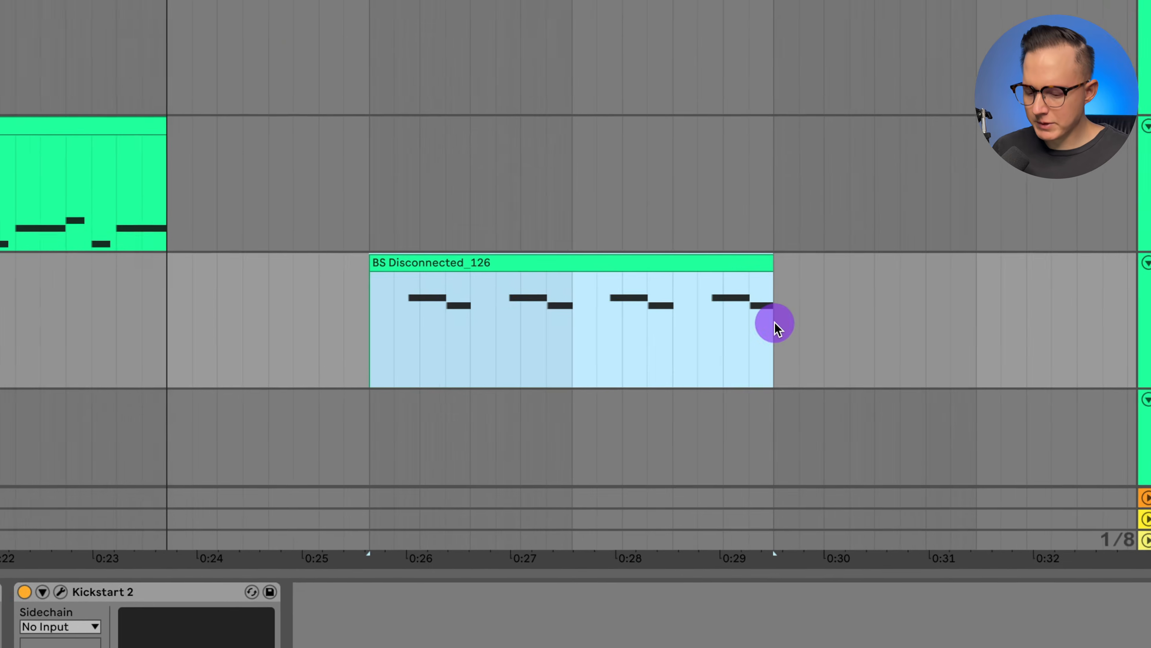
key(space)
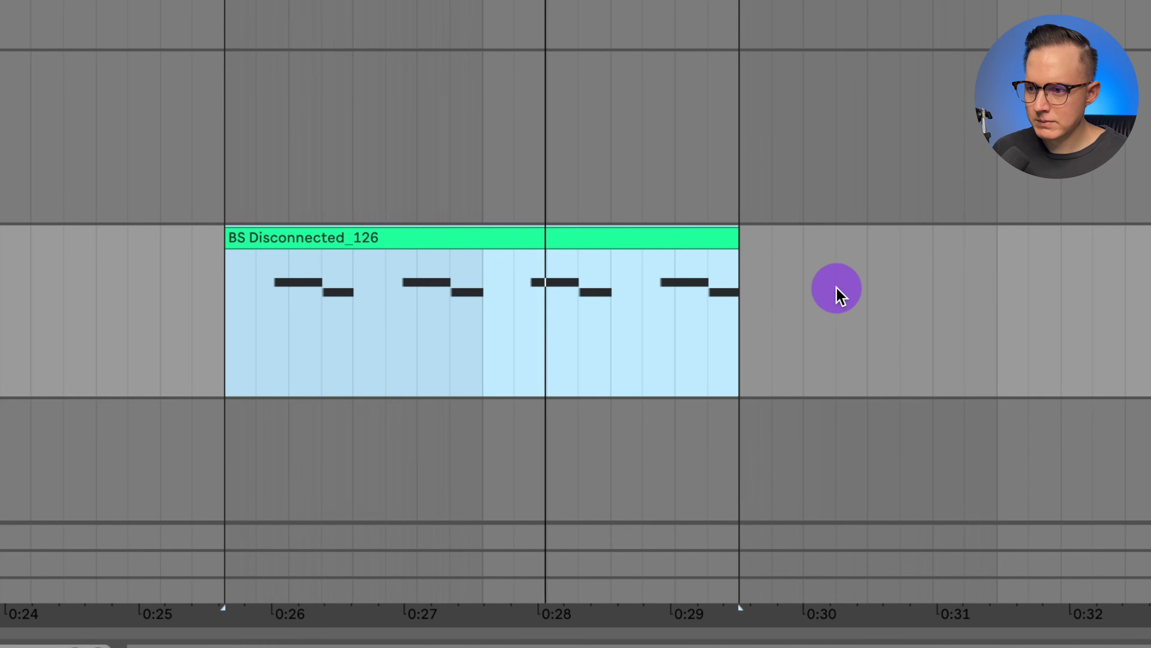
scroll(838, 310, down, 2)
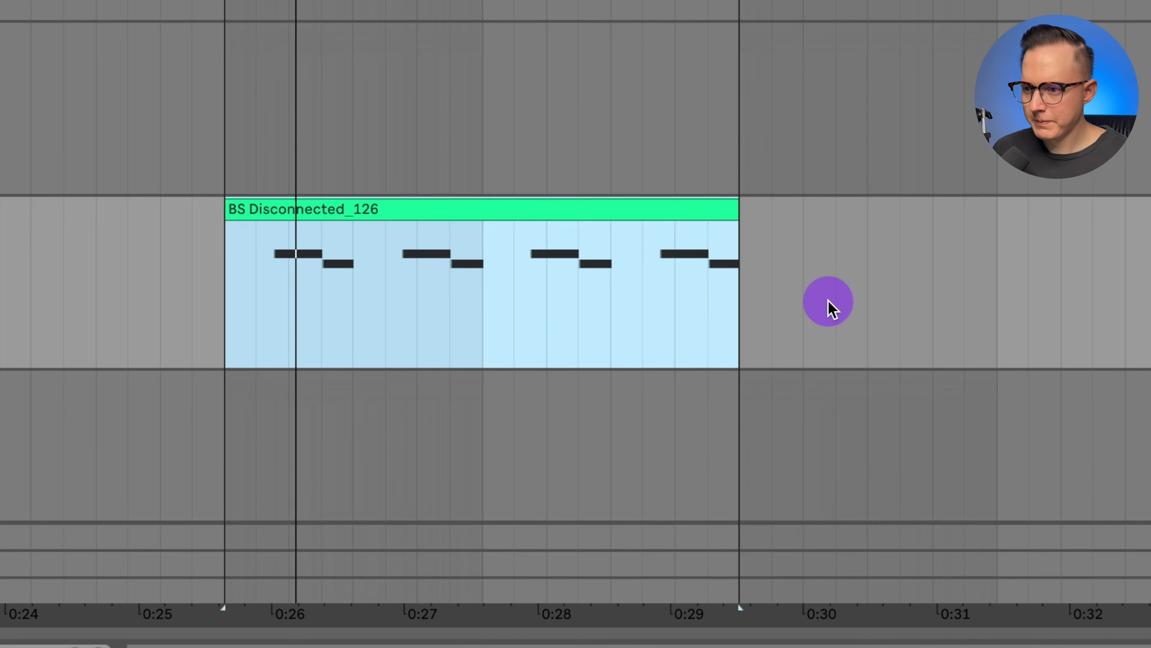
key(space)
Check the effects of the FM Pluck track's BS Disconnected patch, and reset Serum to the init preset's oscillator view.
click(2, 552)
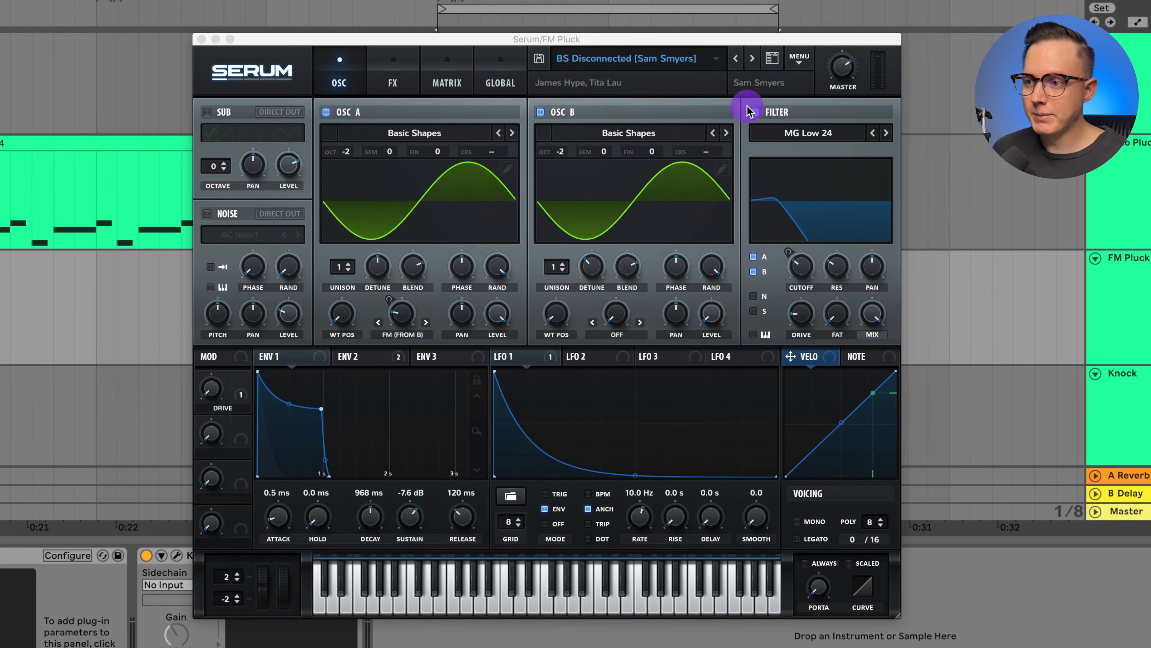
click(393, 84)
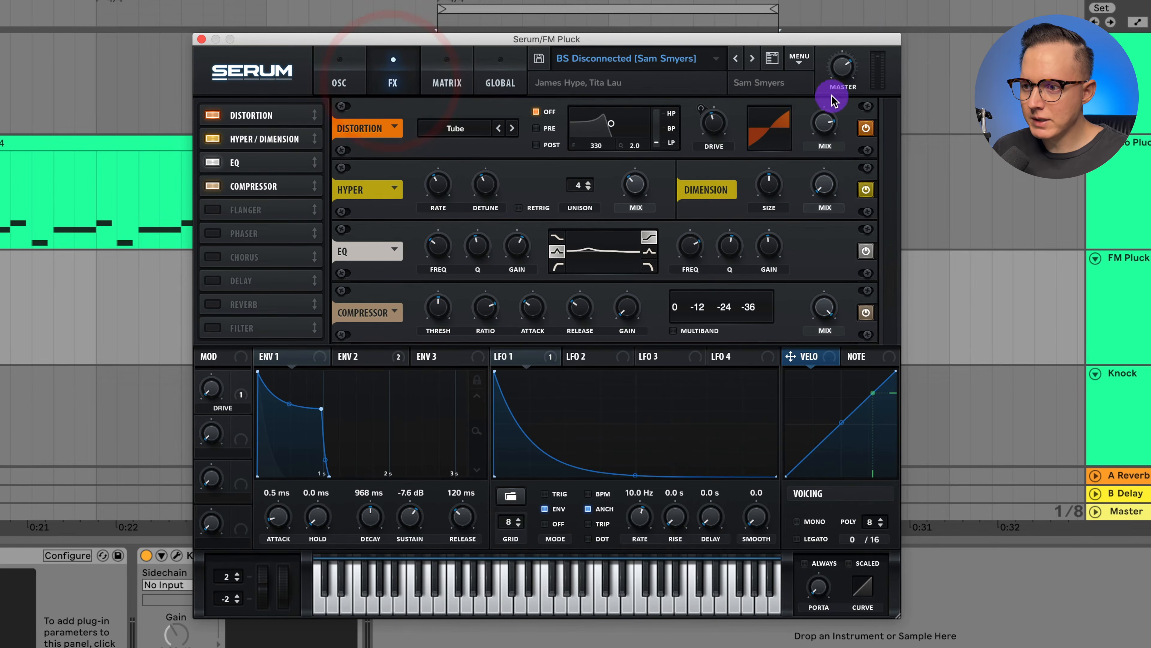
click(802, 61)
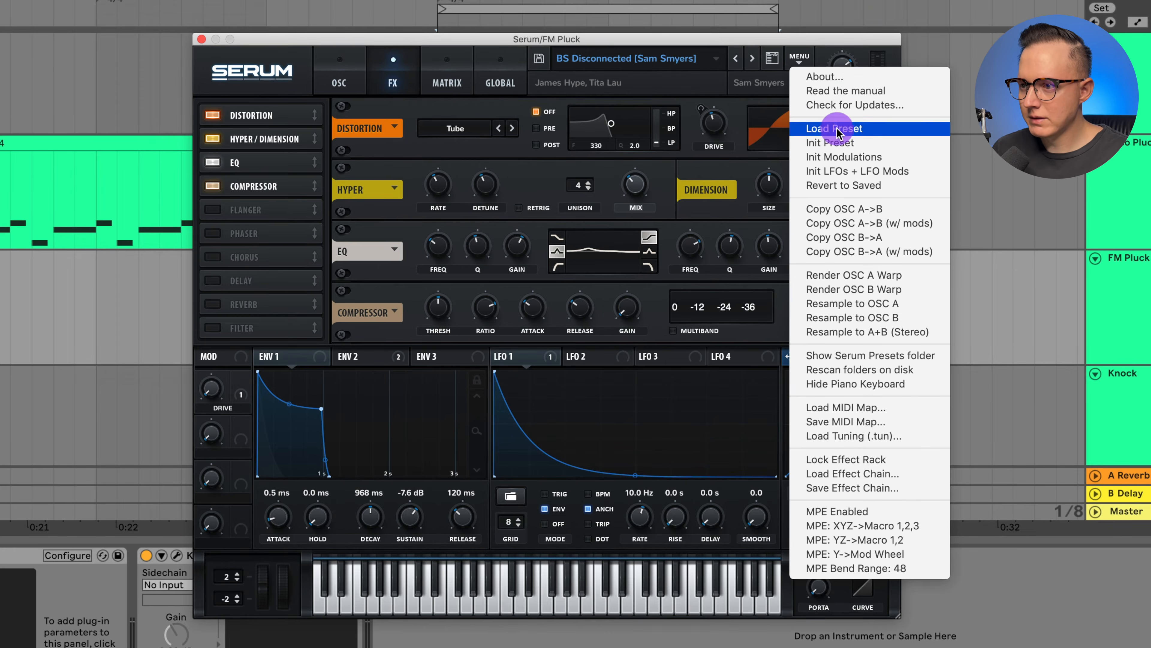
click(811, 139)
click(331, 76)
Load the Analog wavetable Basic Shapes into oscillator A and set its octave to -2.
click(410, 135)
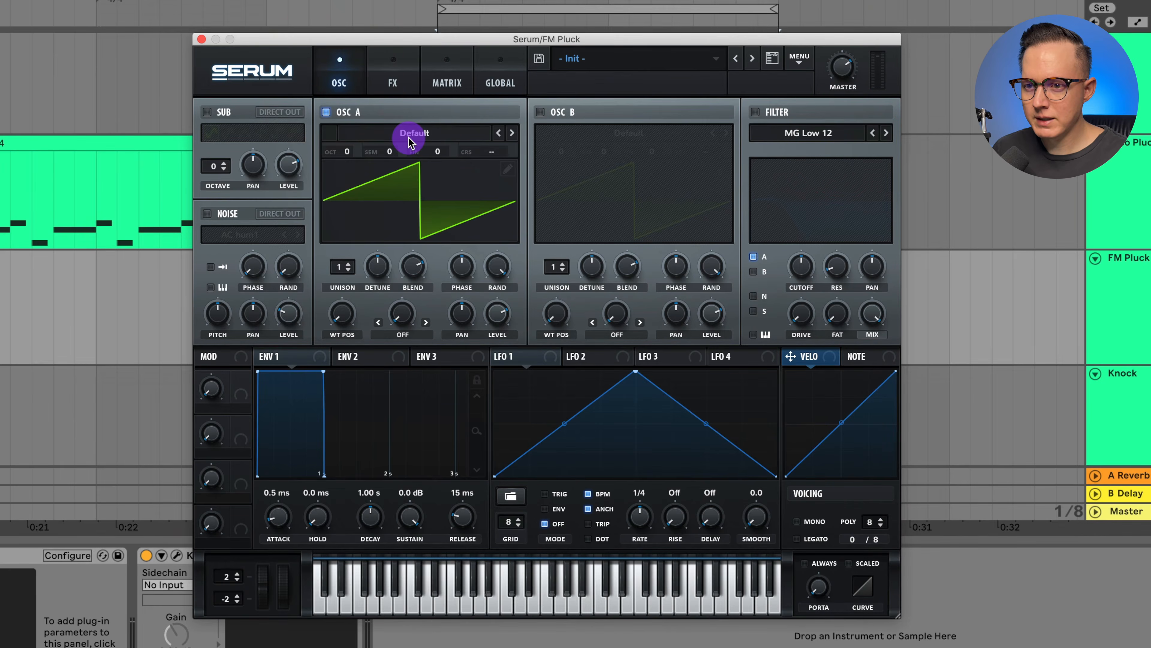
mouse_move(416, 157)
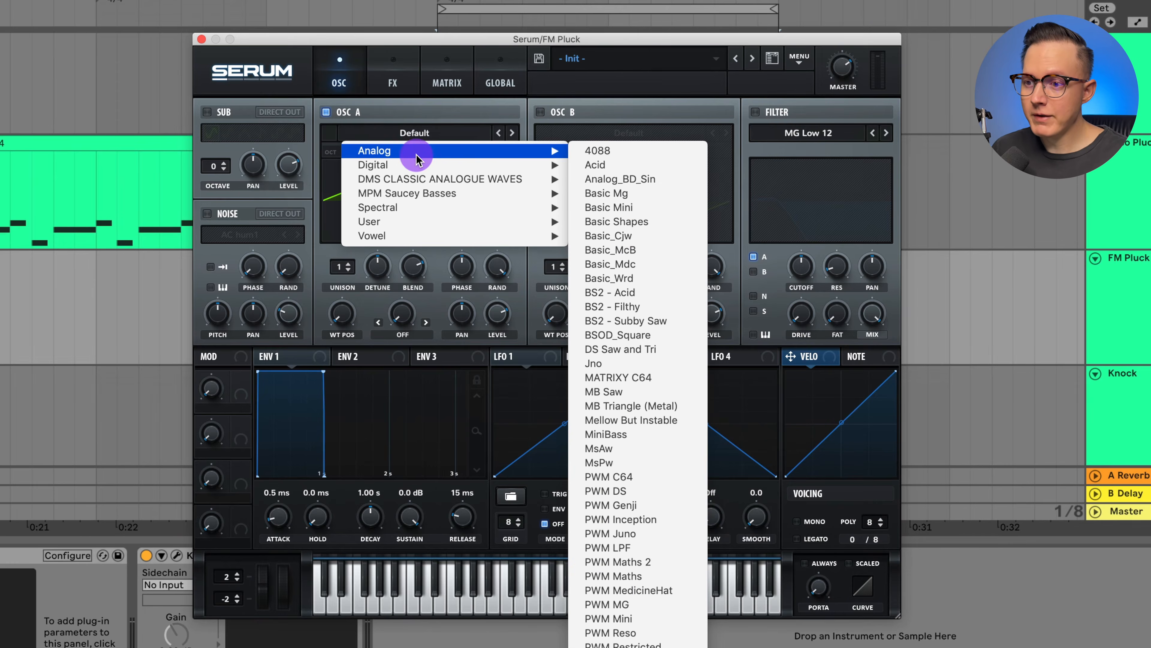
click(642, 221)
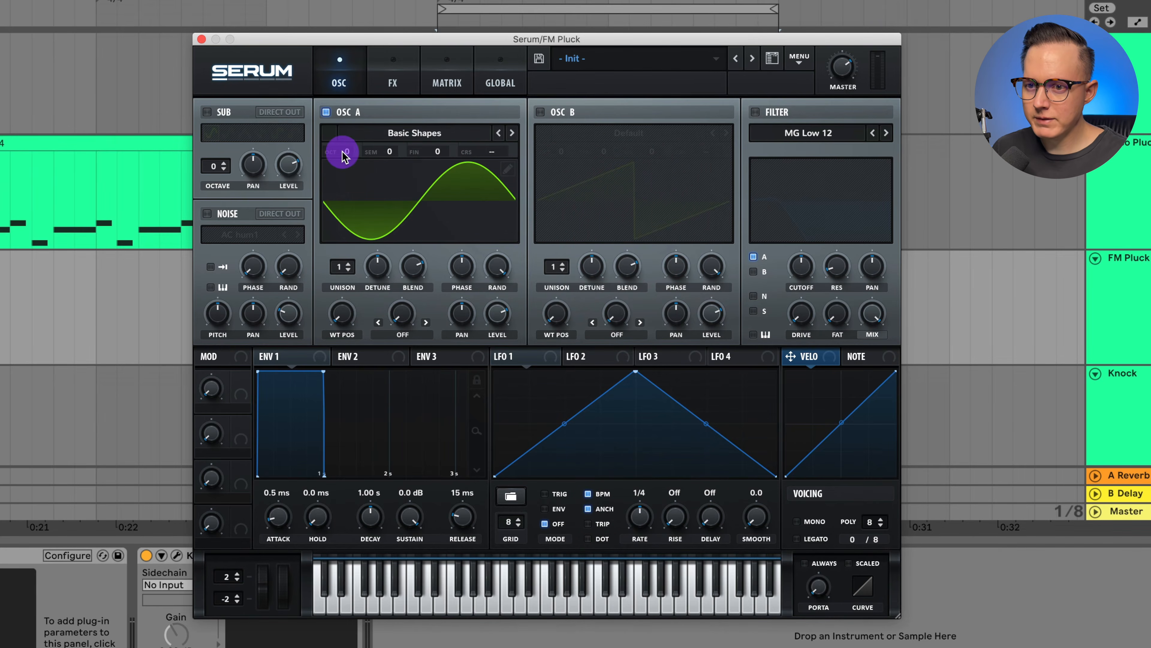
drag(343, 155, 347, 200)
Enable oscillator B with the Basic Shapes wavetable, set its octave to -2 and turn its level fully down.
click(627, 132)
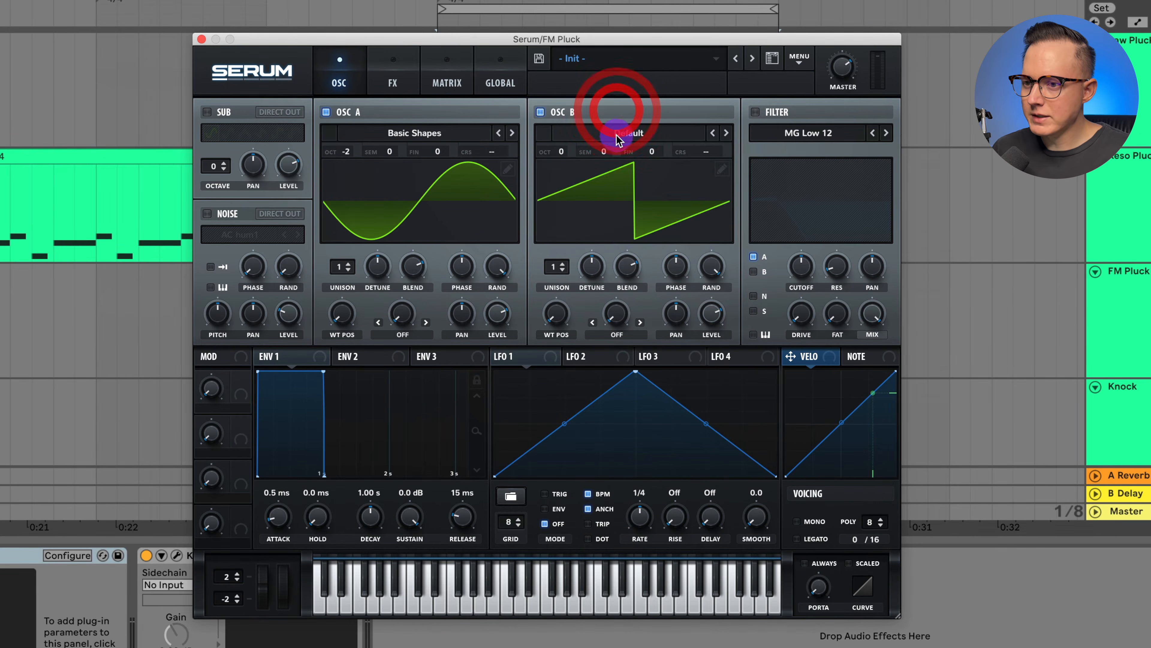
click(830, 221)
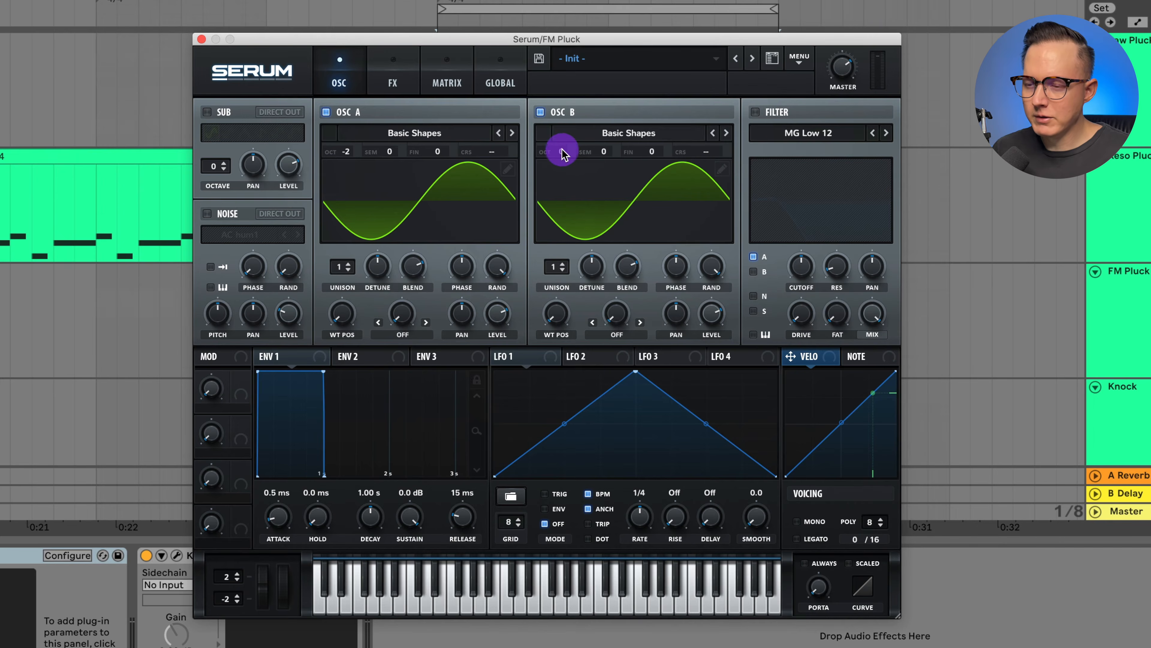
drag(560, 150, 563, 193)
drag(726, 325, 735, 616)
Set oscillator A's warp mode to FM (from B) and audition different warp amounts.
click(410, 334)
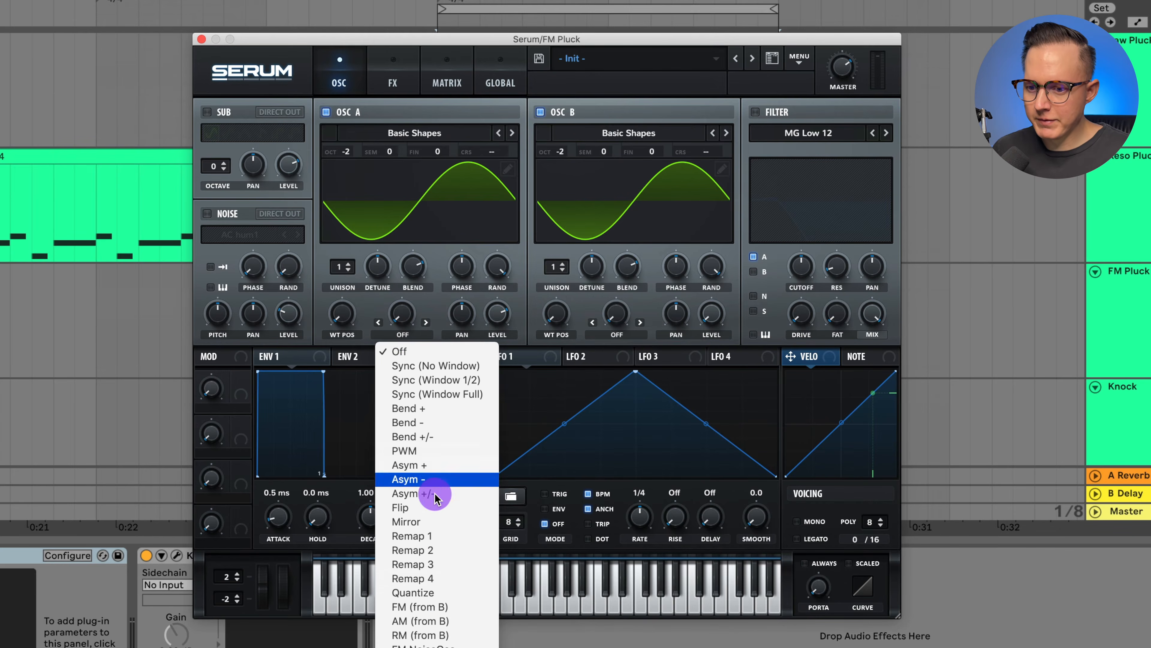
click(448, 605)
mouse_move(401, 313)
mouse_down()
mouse_move(404, 265)
mouse_move(407, 308)
mouse_move(411, 298)
mouse_up()
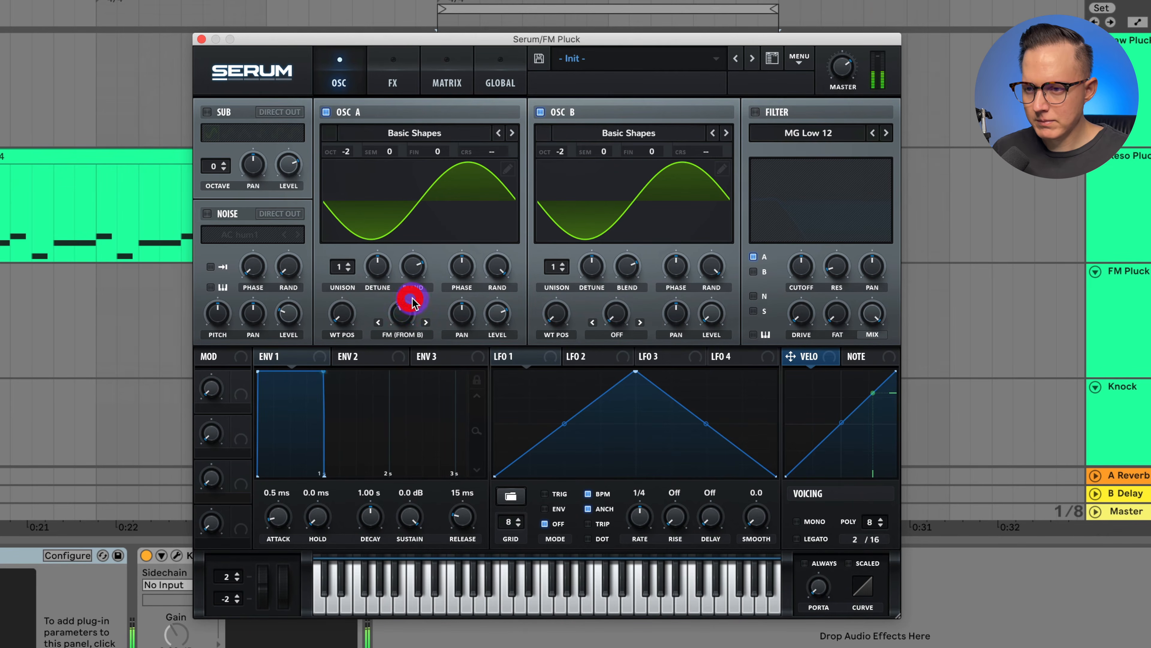
Try oscillator B's octave at -1 to hear the FM change, and return it to -2.
click(562, 155)
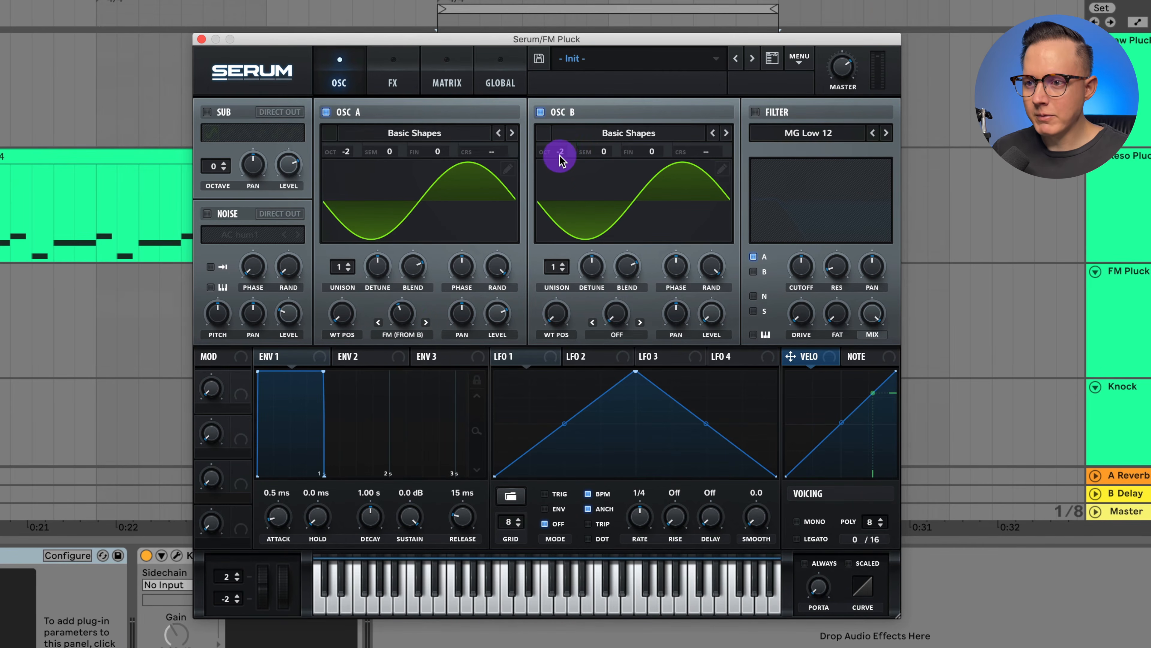
drag(561, 152, 560, 143)
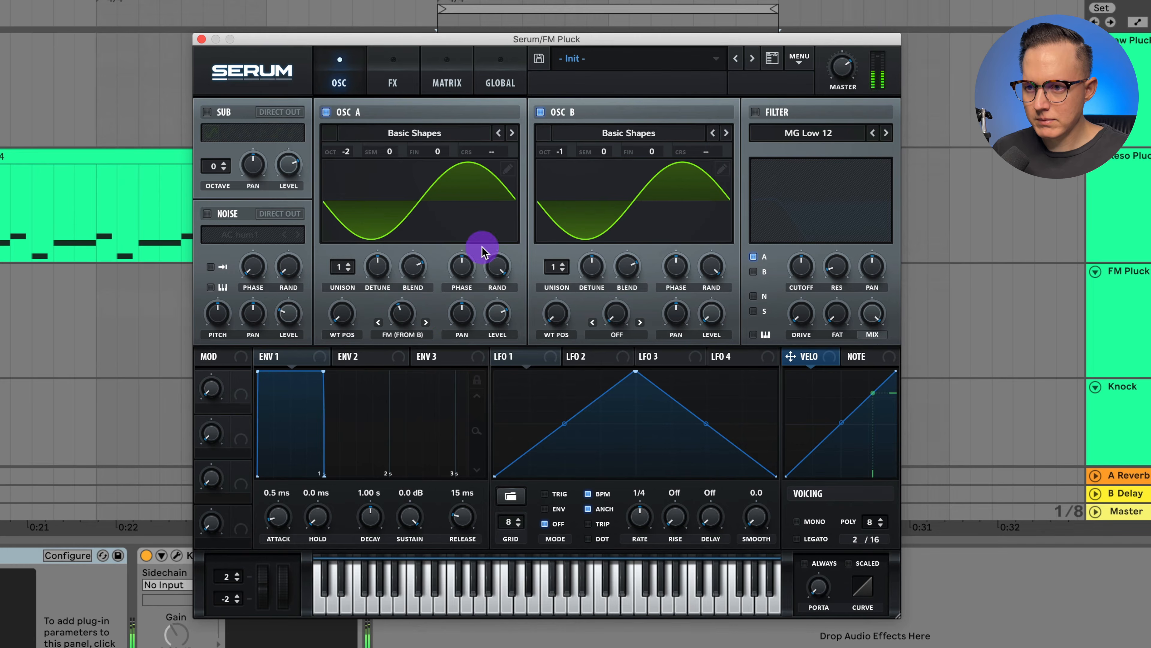
drag(561, 145, 561, 154)
Shape Env 1 with a decay of about 996 ms and a sustain of about -8.4 dB.
click(289, 355)
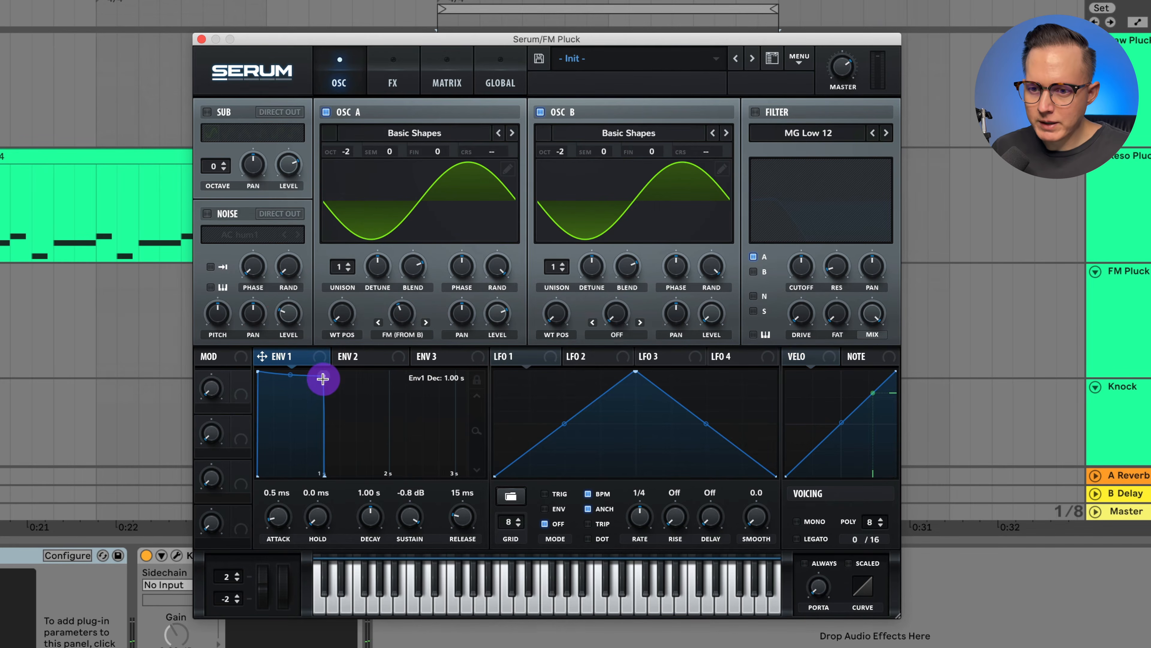
drag(323, 378, 281, 368)
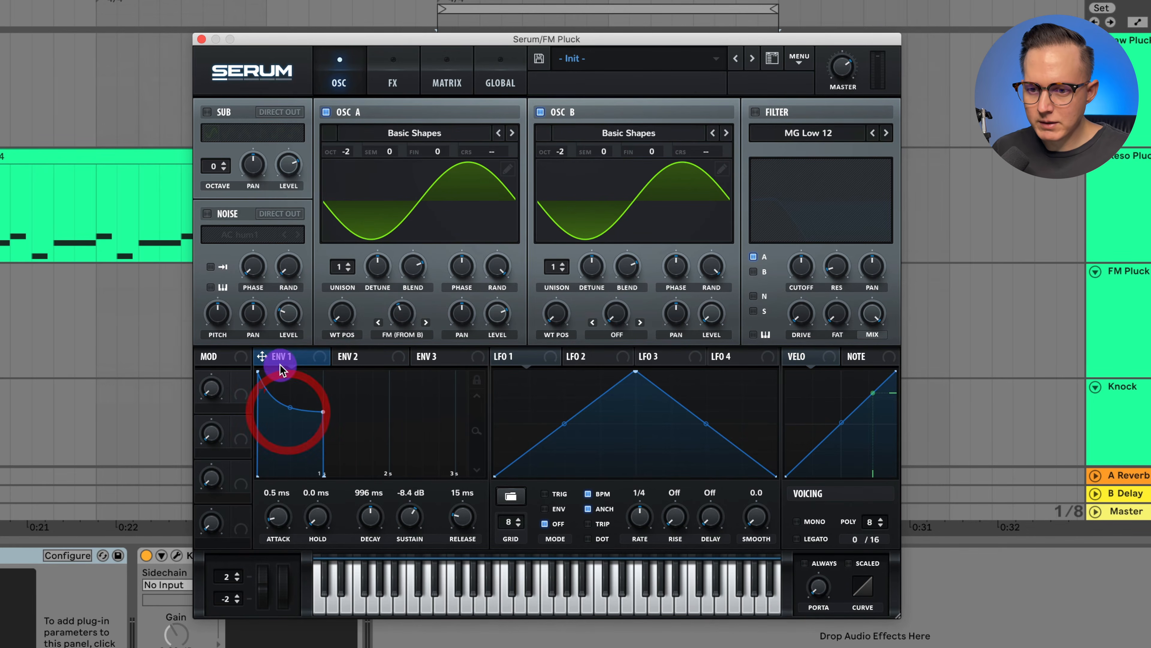
Give Env 2 a curved decay of about 501 ms with zero sustain, and assign it to oscillator A's warp at 30.
click(361, 355)
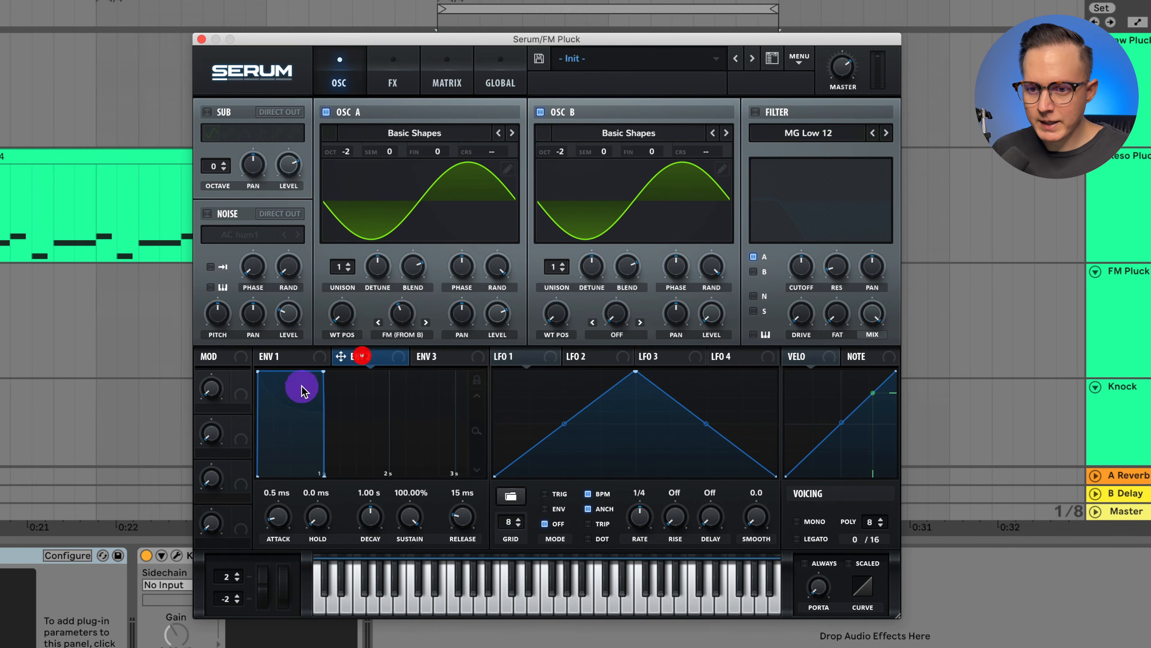
click(323, 416)
drag(322, 372, 275, 454)
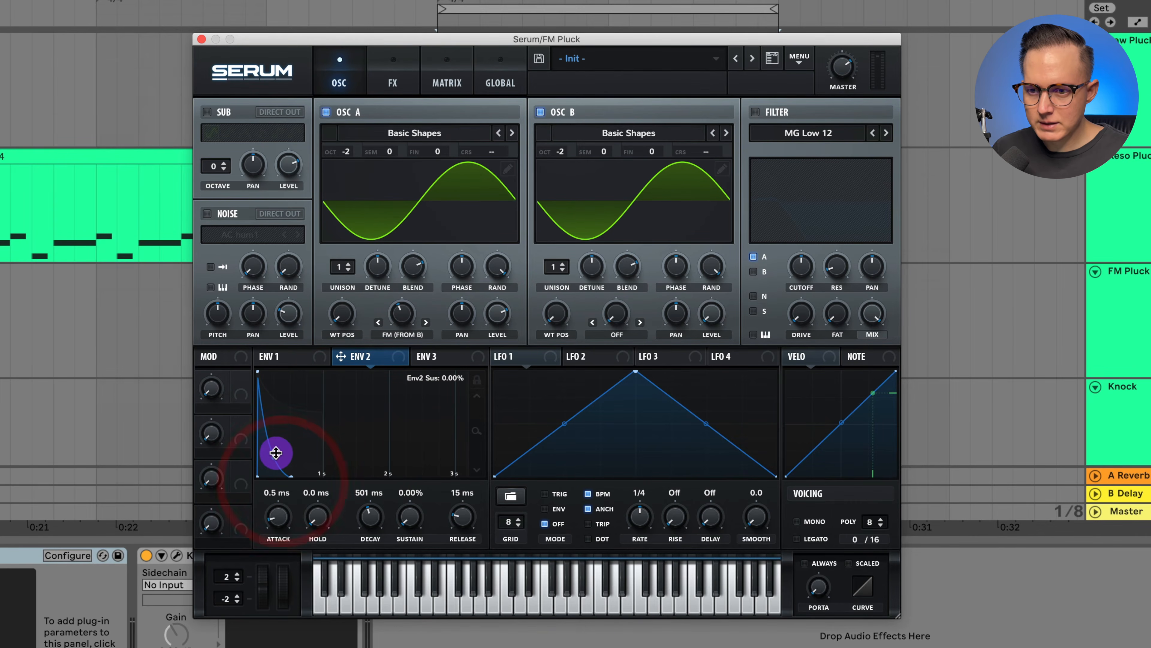
drag(402, 358, 393, 296)
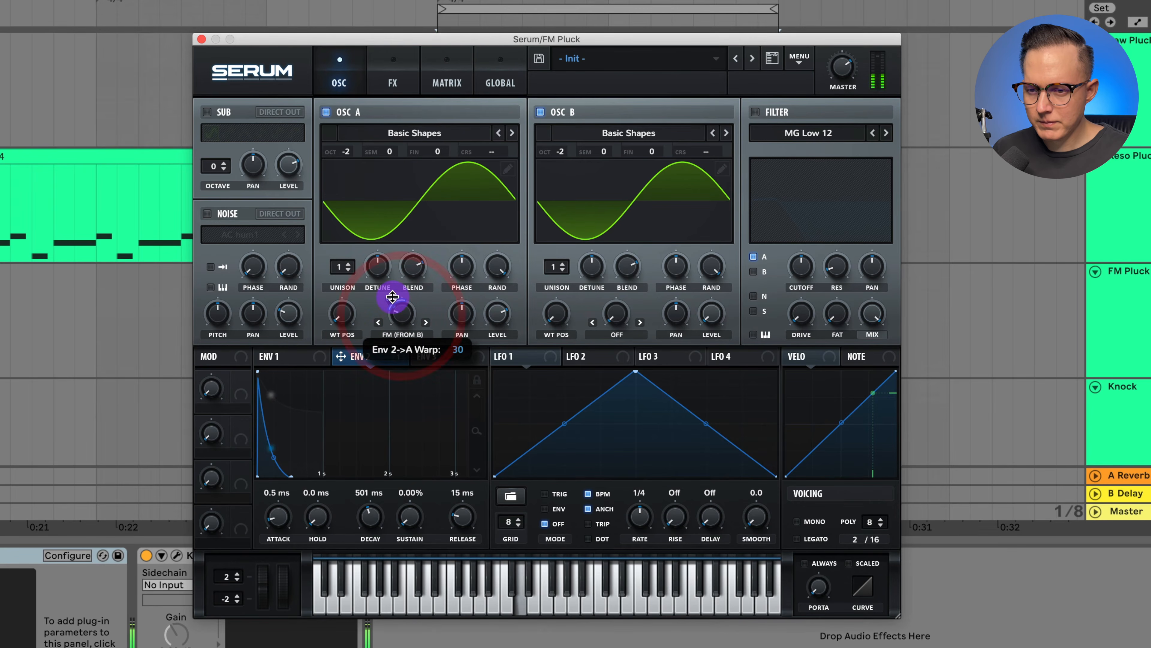
mouse_move(560, 149)
mouse_down()
mouse_move(564, 135)
mouse_move(569, 184)
mouse_up()
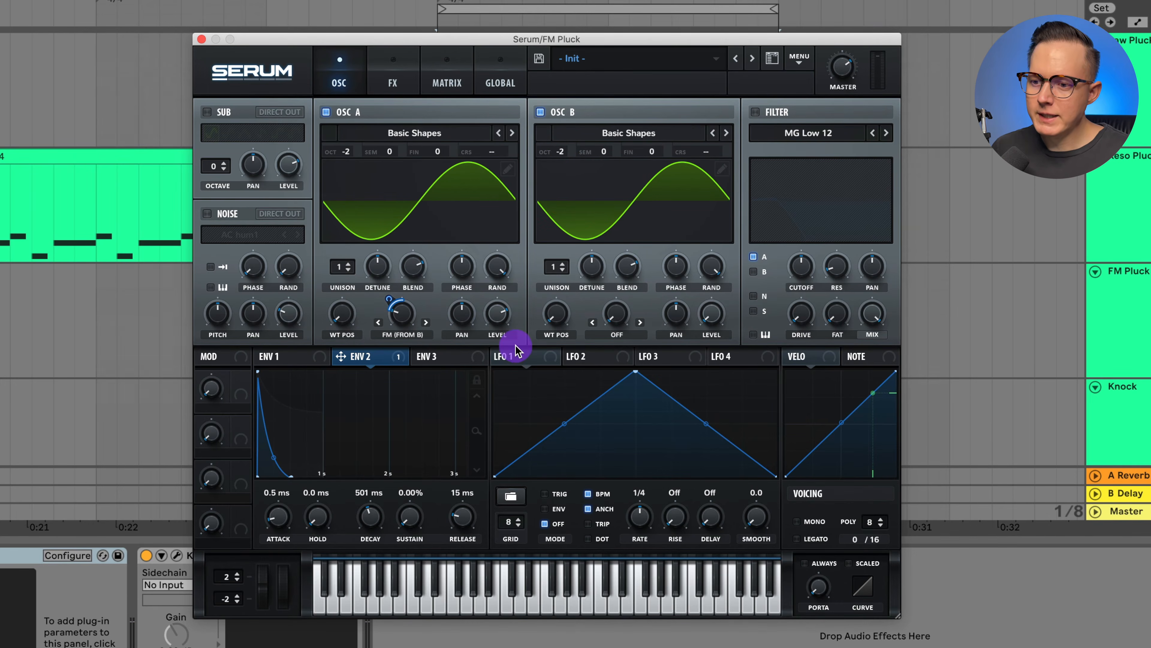
Shape LFO 1 as a downward curve in ENV mode with BPM sync off and a rate of about 10.3 Hz.
drag(636, 371, 449, 343)
mouse_move(638, 423)
mouse_down()
mouse_move(637, 448)
mouse_move(638, 432)
mouse_up()
click(559, 508)
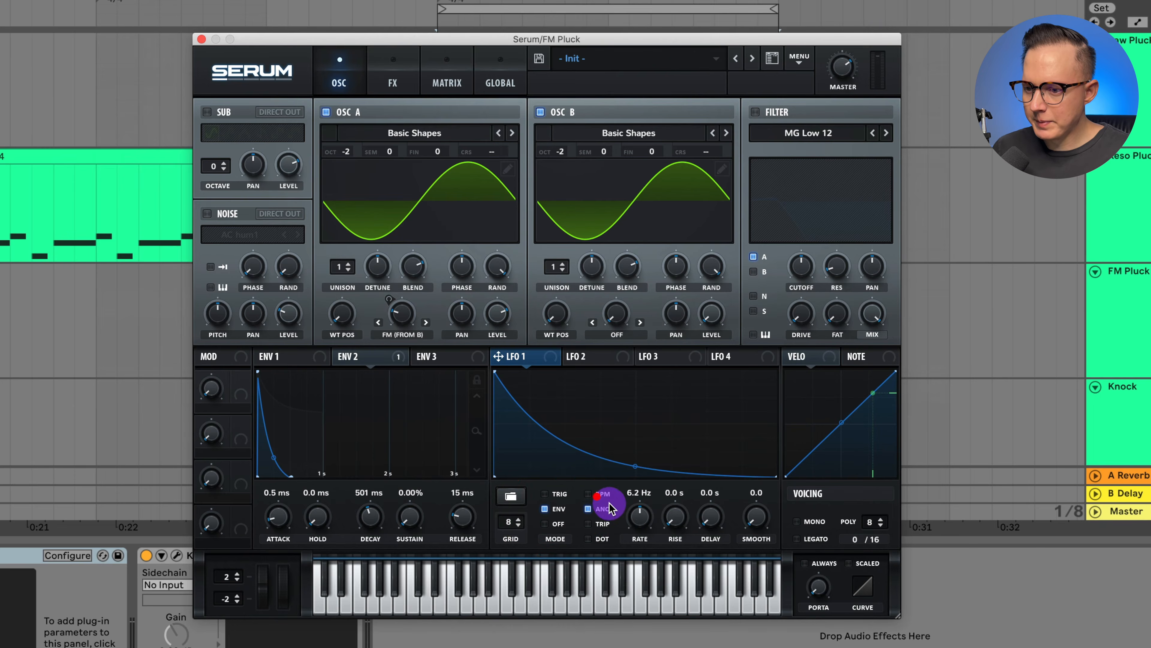
click(589, 493)
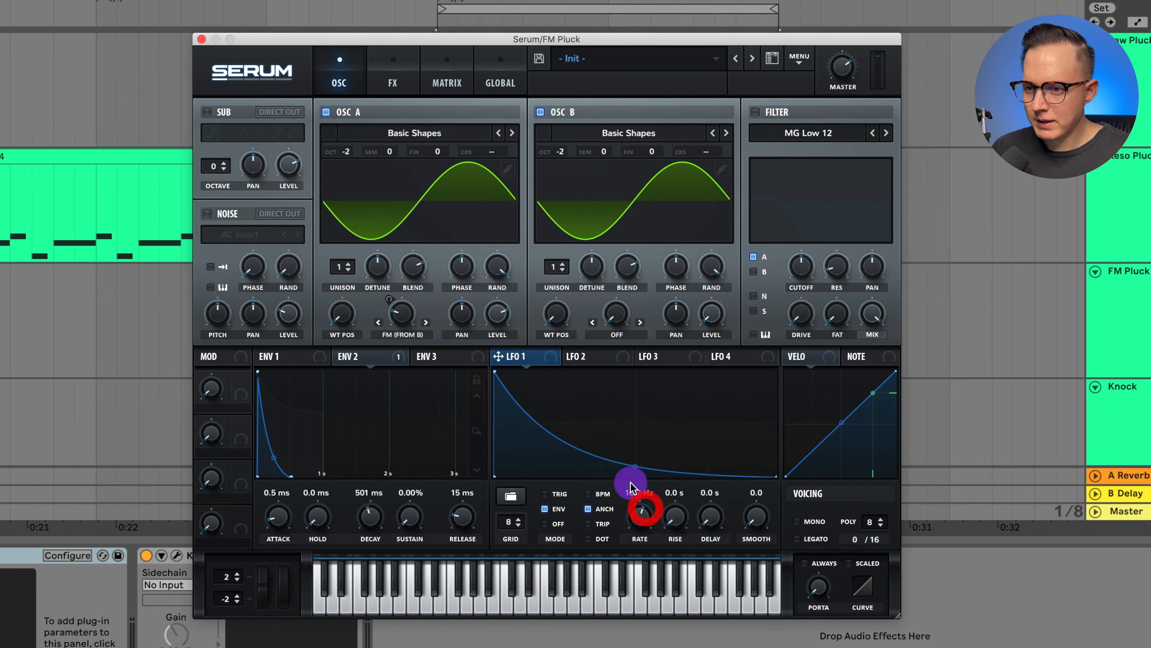
drag(631, 487, 630, 485)
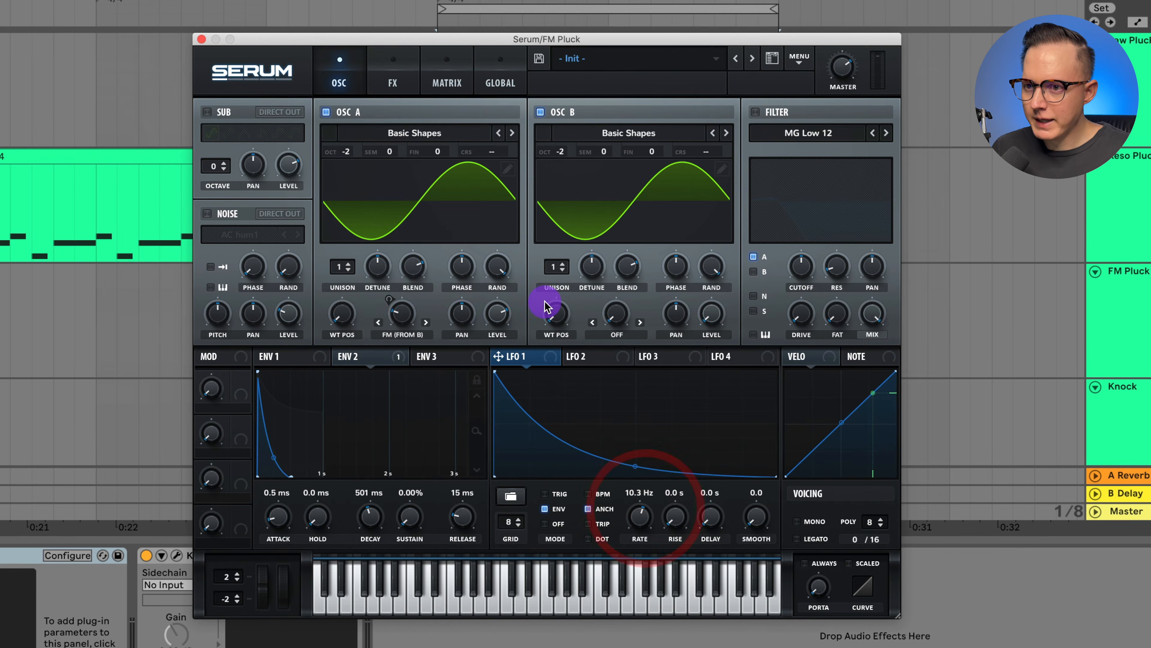
Route LFO 1 to the global master tuning in the modulation matrix with an amount of about 17.
click(458, 83)
click(237, 159)
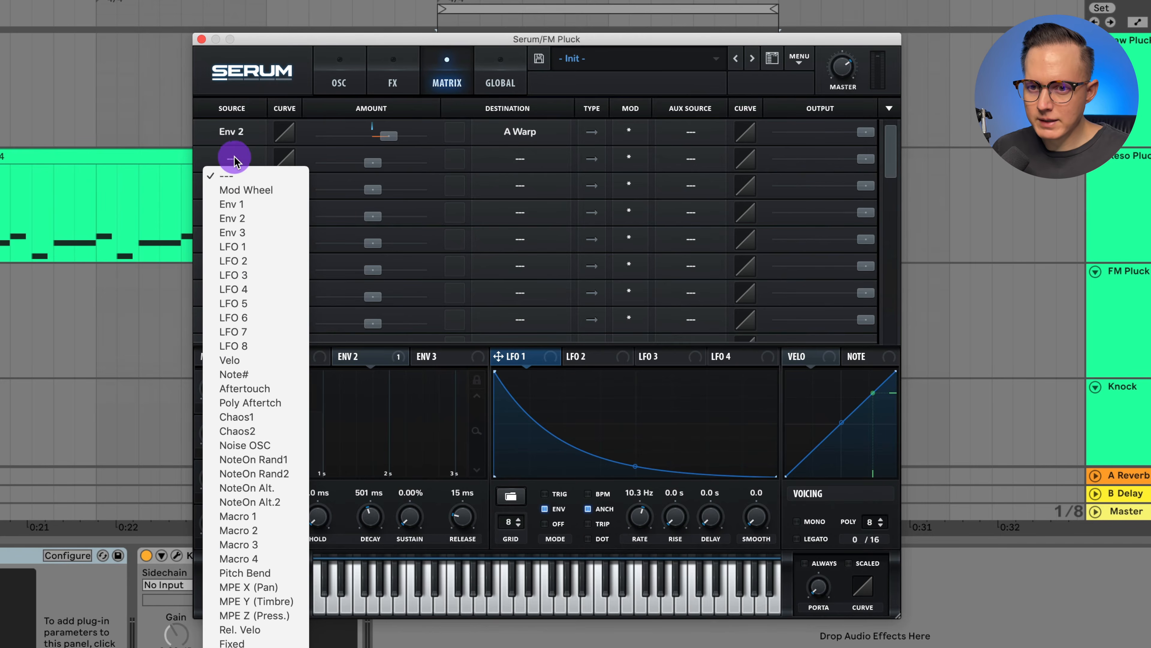
click(233, 247)
click(521, 159)
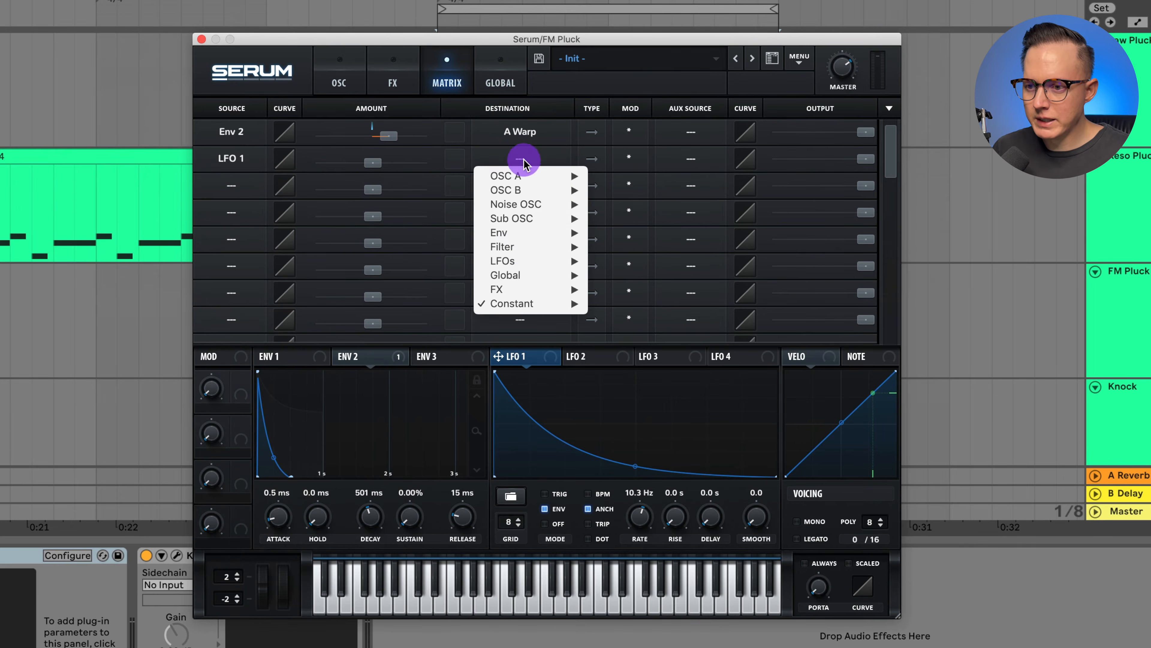
mouse_move(531, 275)
click(609, 278)
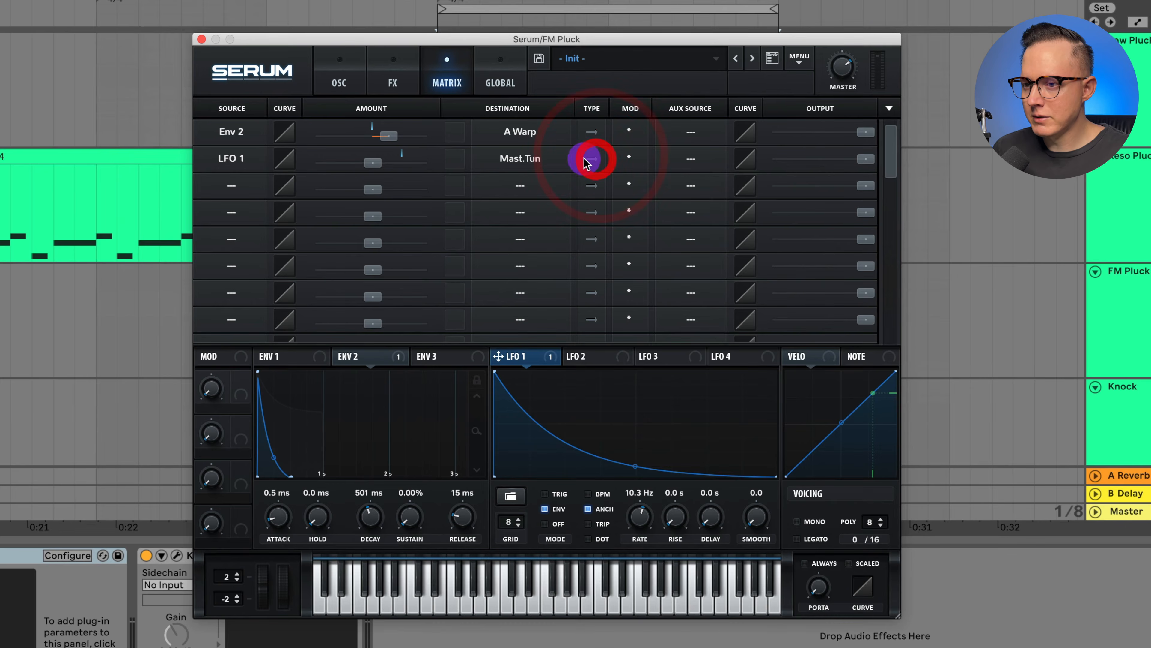
click(388, 164)
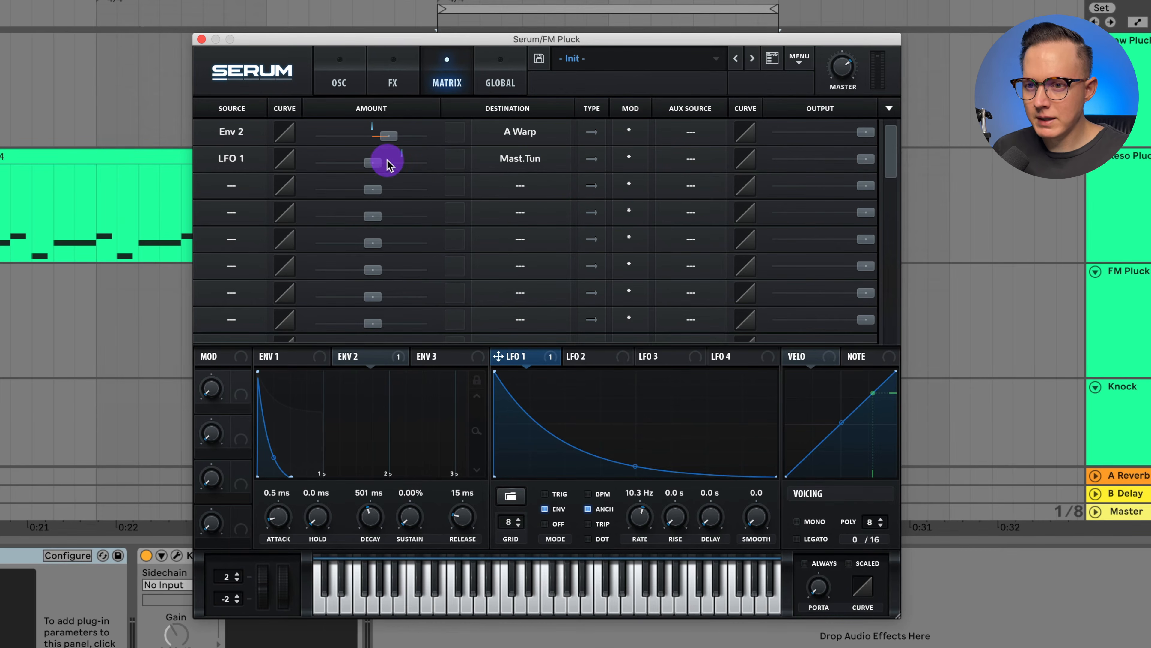
drag(377, 167, 388, 169)
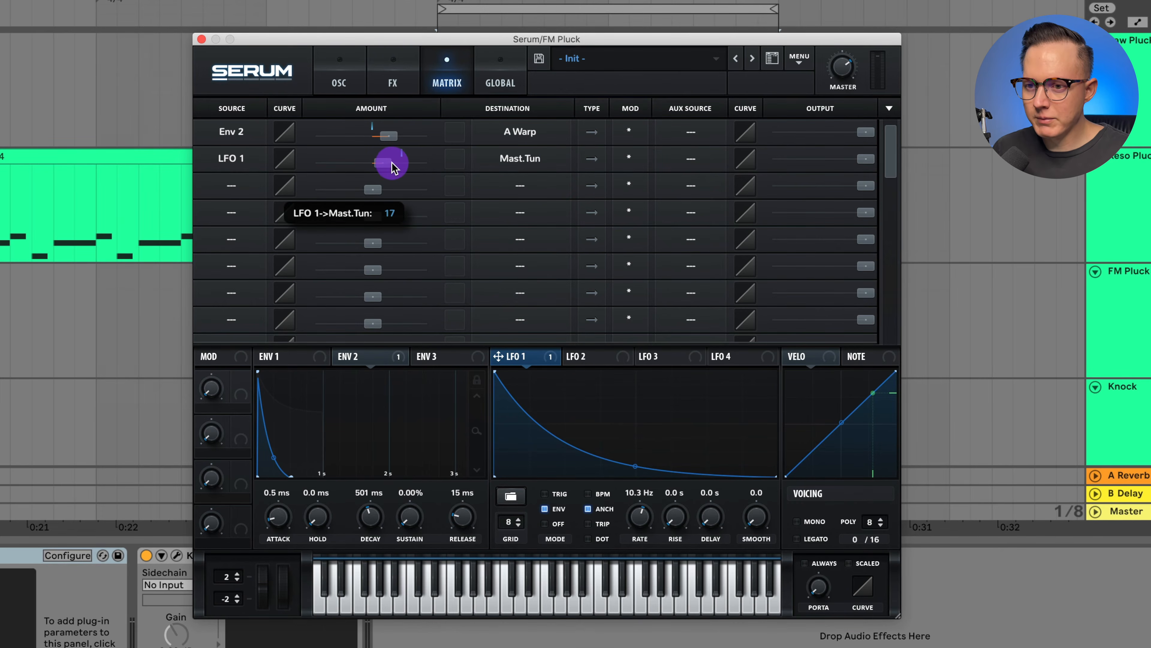
Audition slower LFO 1 rates for the pitch modulation and set the rate to about 11.2 Hz.
click(640, 521)
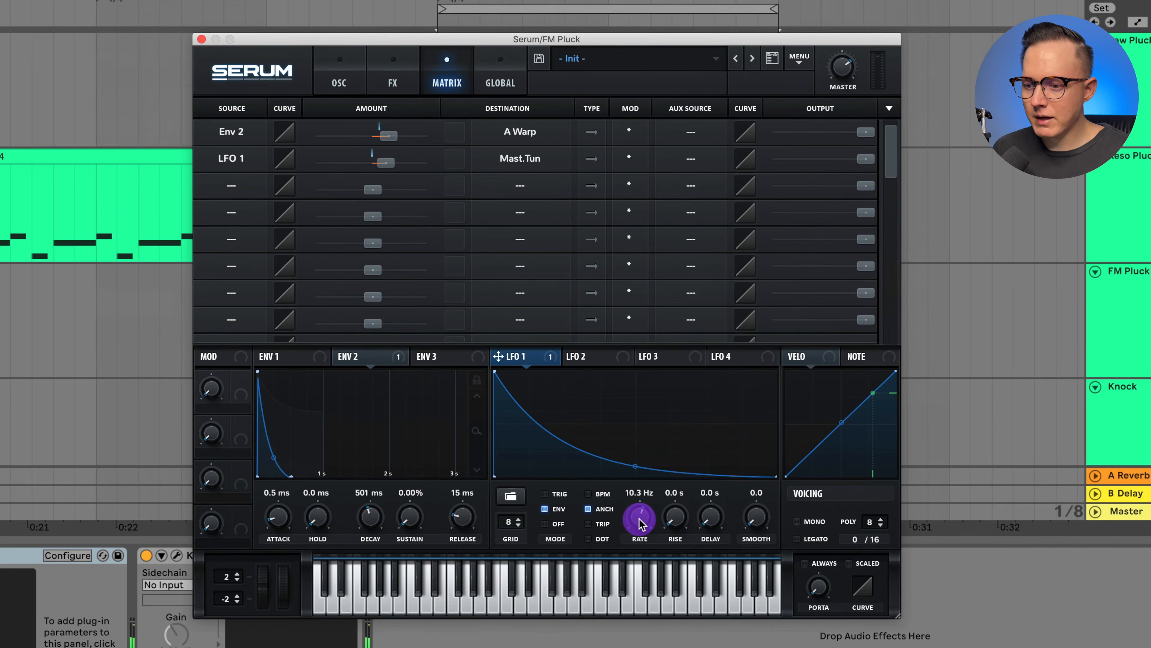
drag(640, 520, 644, 551)
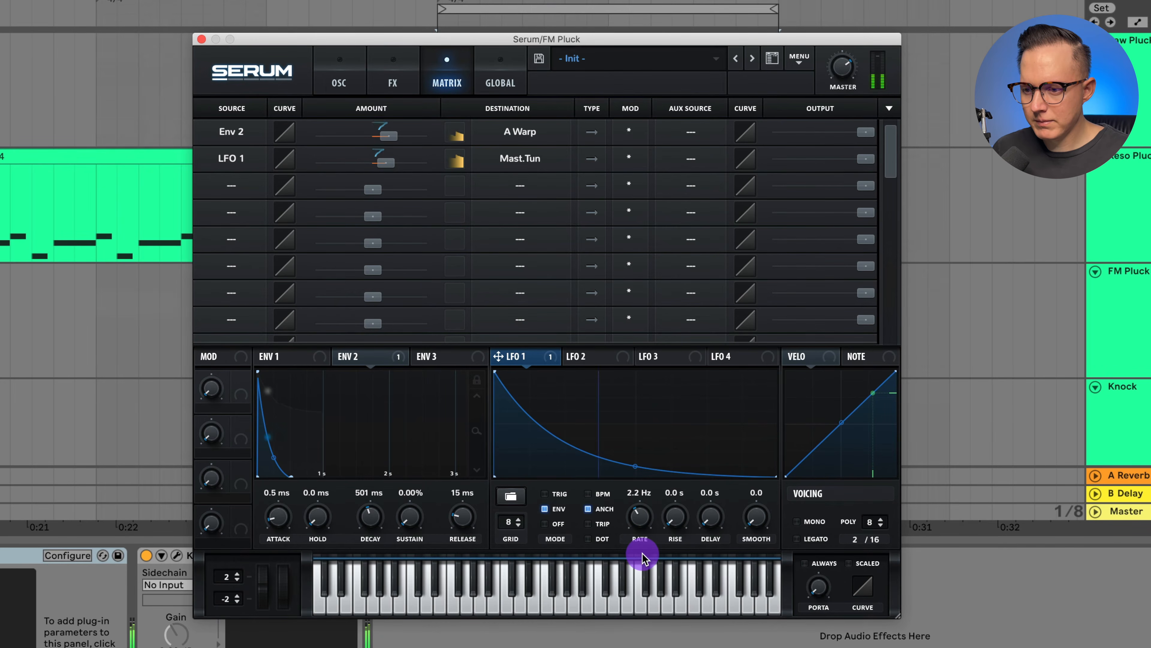
drag(642, 557, 651, 501)
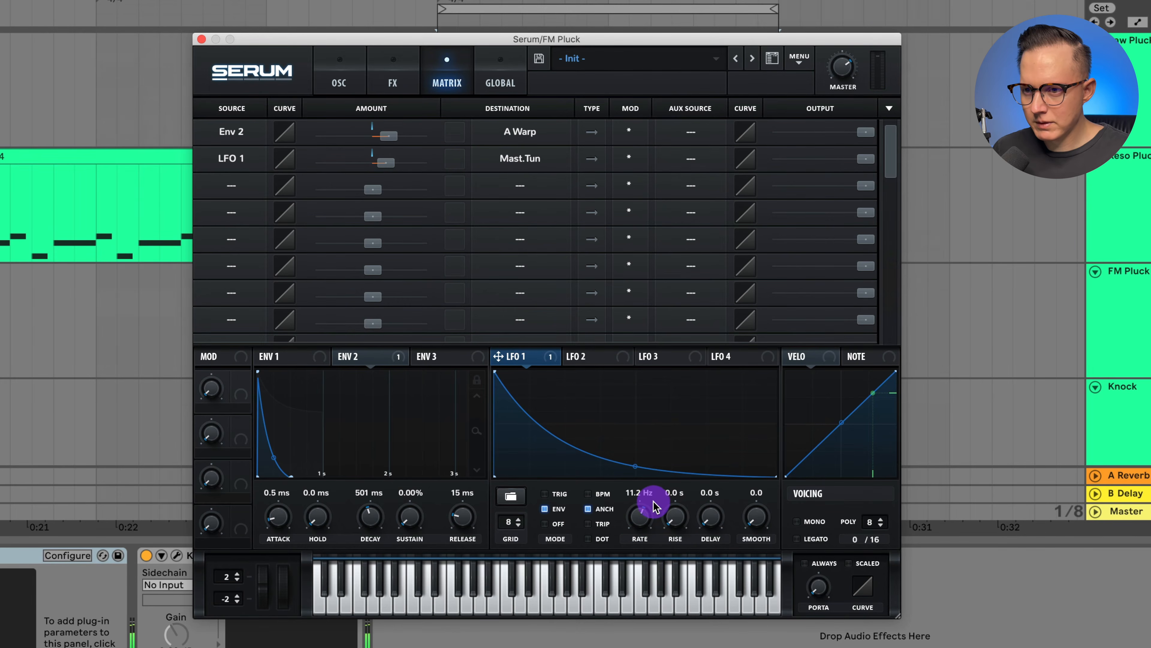
Enable the filter as MG Low 18, lower its cutoff and modulate the cutoff with Env 2.
click(339, 79)
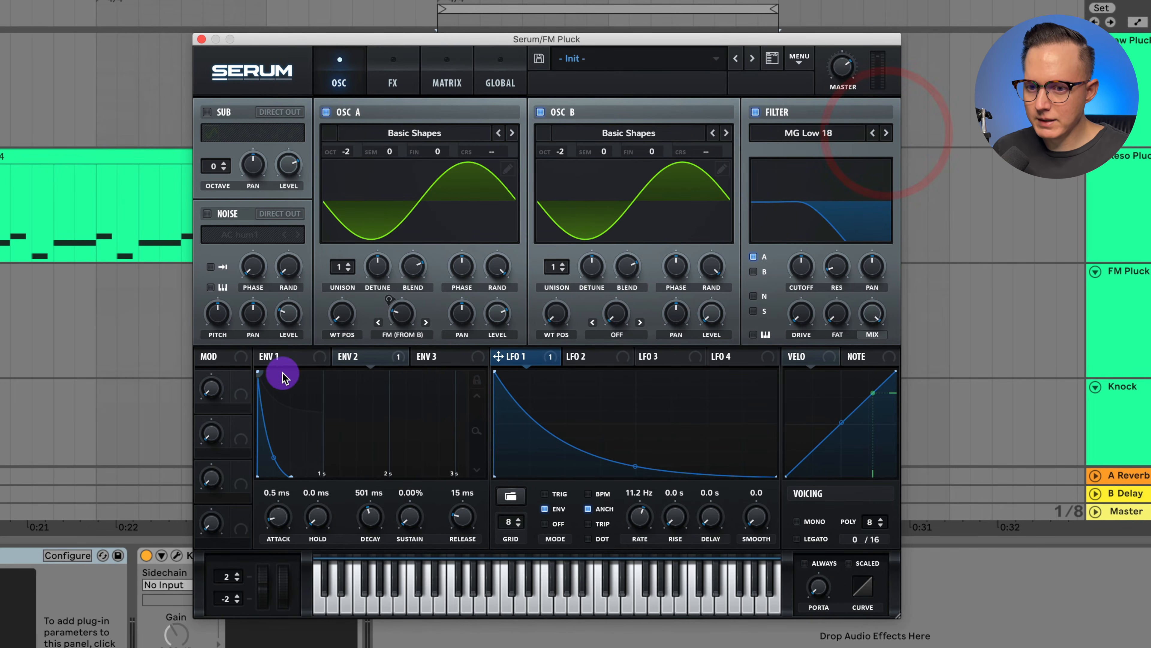
drag(369, 356, 803, 308)
drag(788, 249, 797, 302)
drag(789, 250, 839, 262)
click(799, 265)
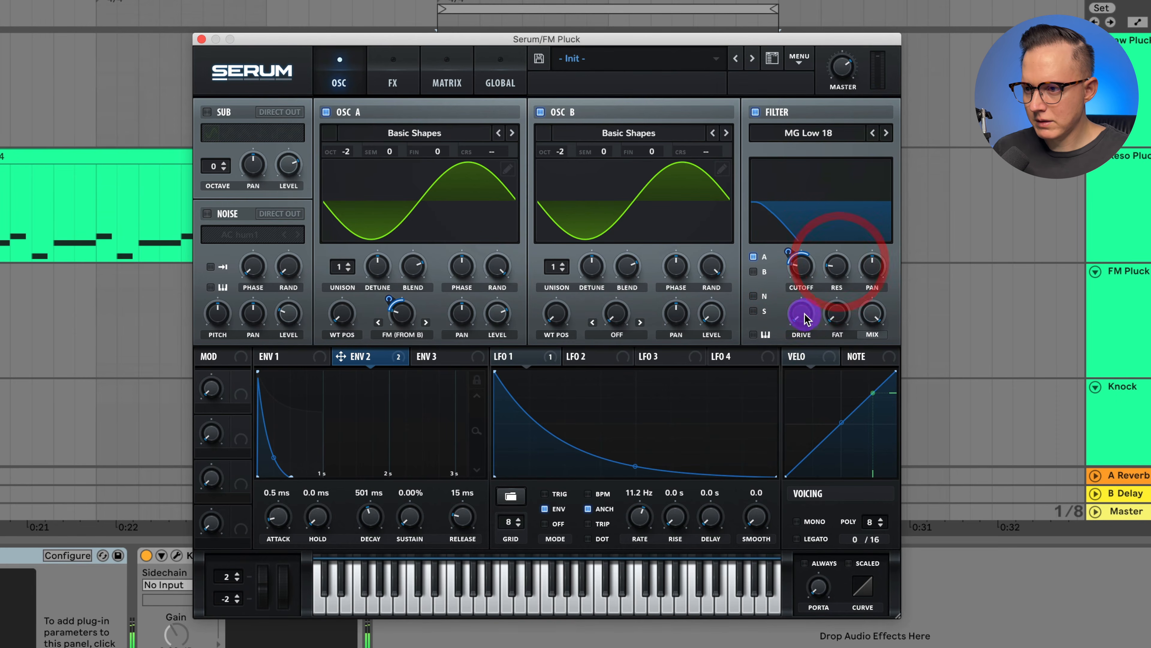
Raise the filter's drive while listening to the patch, and stop playing.
drag(807, 317, 813, 278)
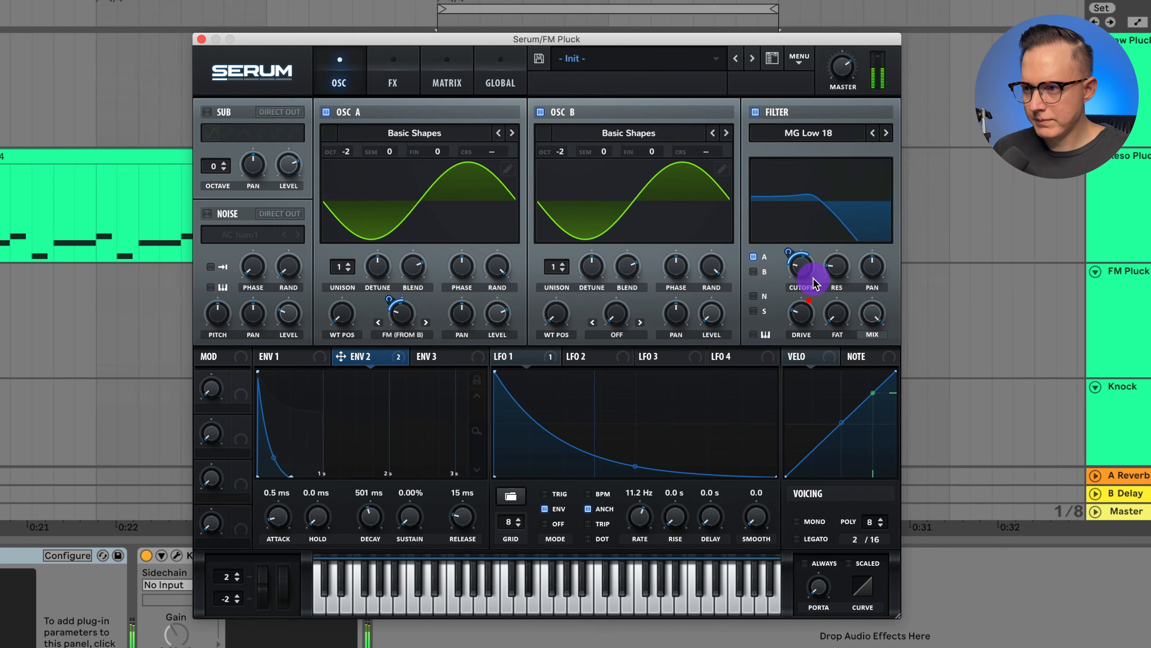
drag(805, 319, 805, 312)
key(space)
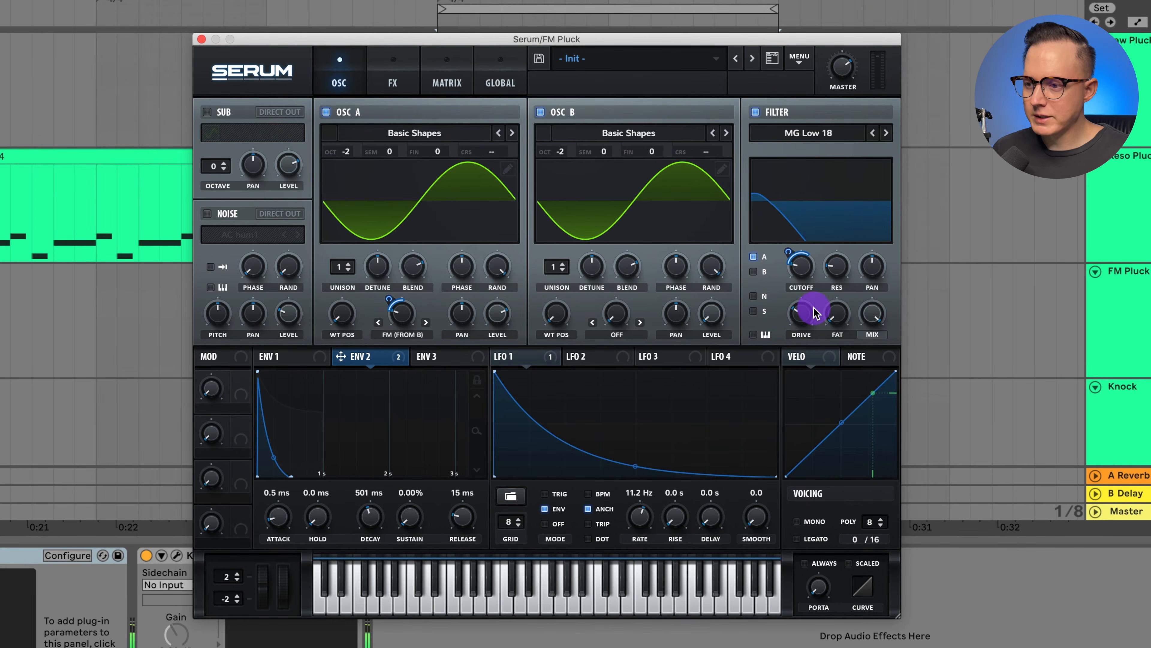
Enable the Tube distortion effect and reduce its mix to about halfway.
click(392, 80)
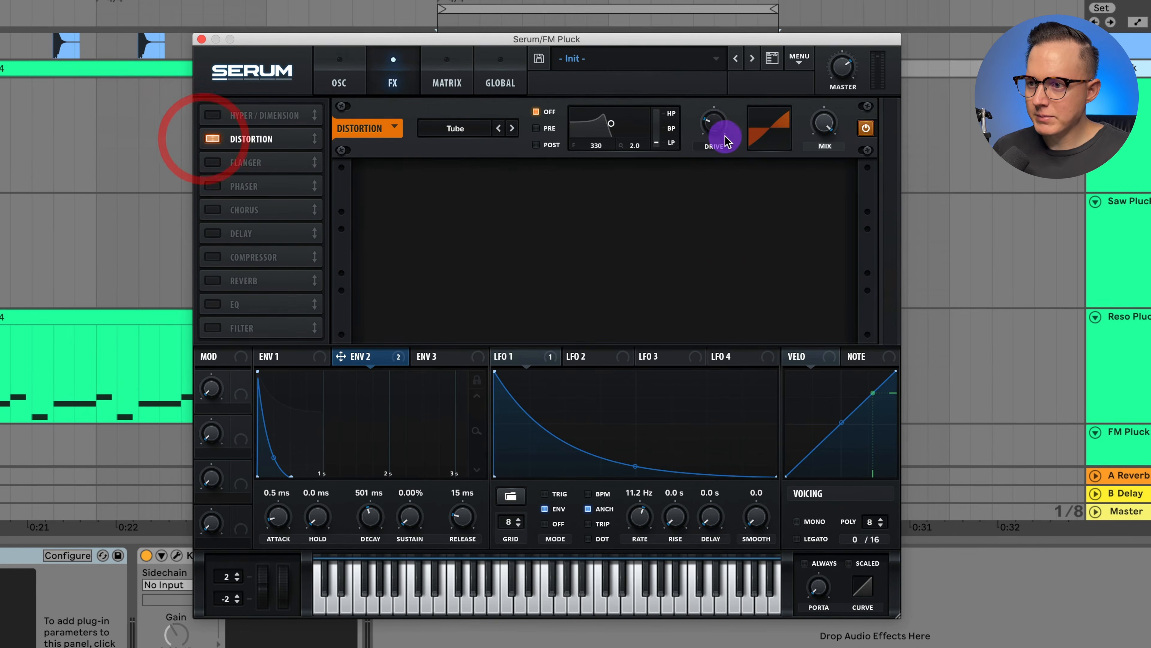
mouse_move(721, 109)
key(space)
drag(828, 125, 836, 213)
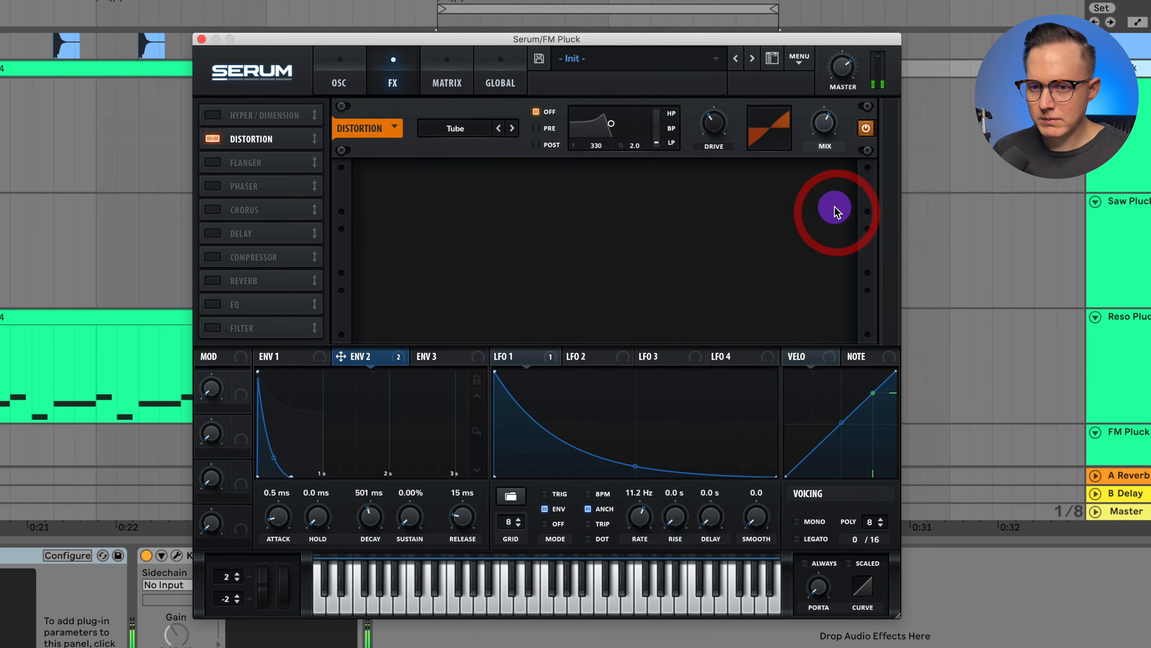
Move Distortion ahead of Hyper/Dimension in the effects chain, enable Hyper/Dimension and set the Hyper mix to about 36%.
drag(236, 139, 242, 114)
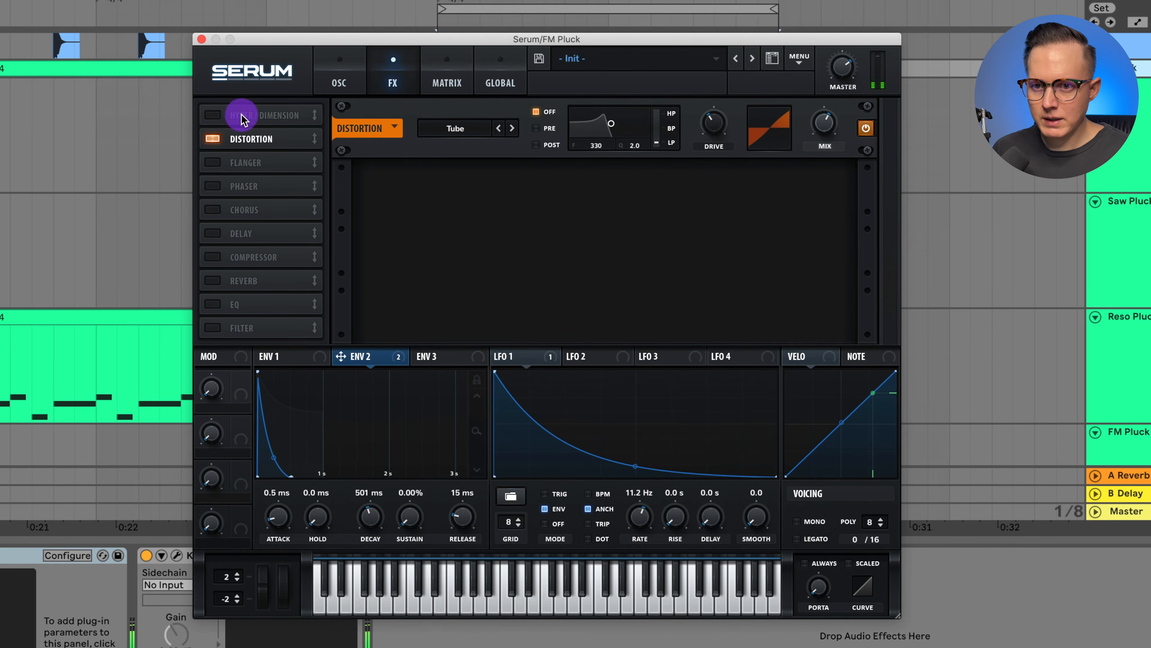
click(244, 141)
click(212, 139)
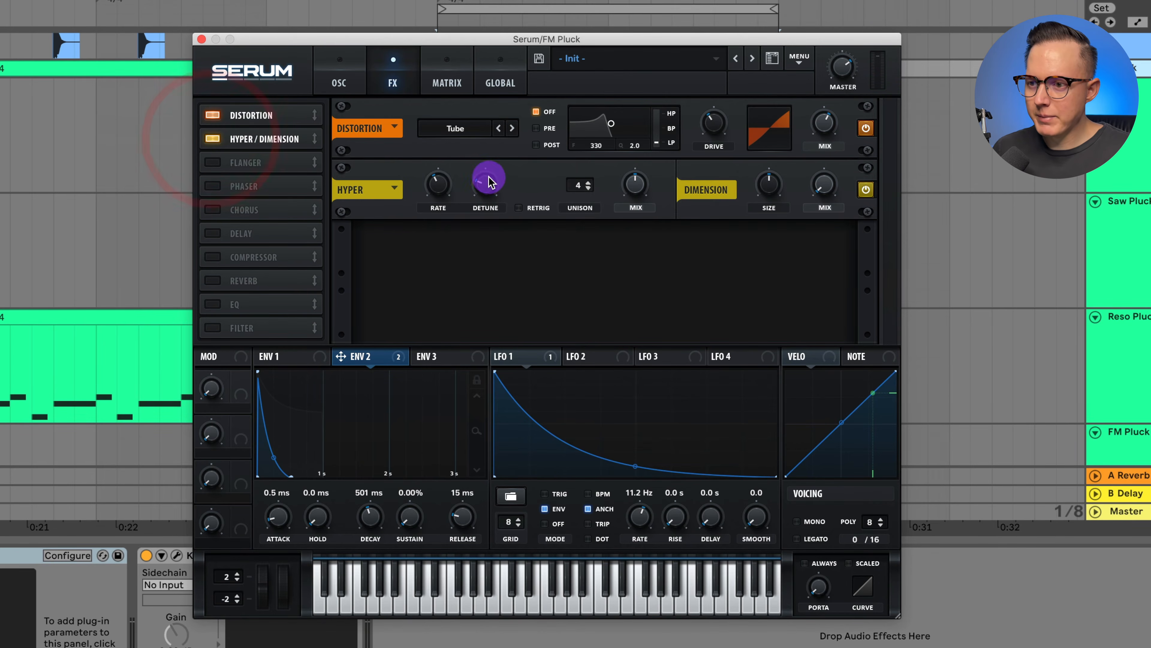
mouse_move(639, 205)
drag(639, 209, 637, 192)
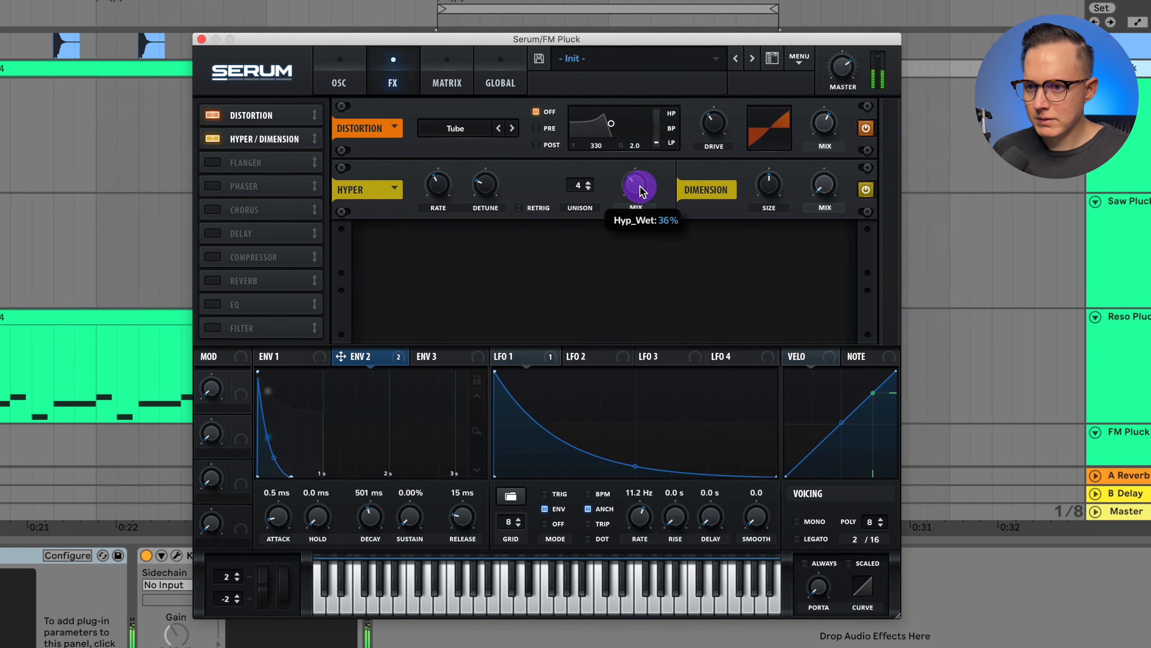
Fine-tune the Hyper effect's detune and mix while listening to the patch.
drag(476, 186, 484, 172)
drag(632, 183, 629, 186)
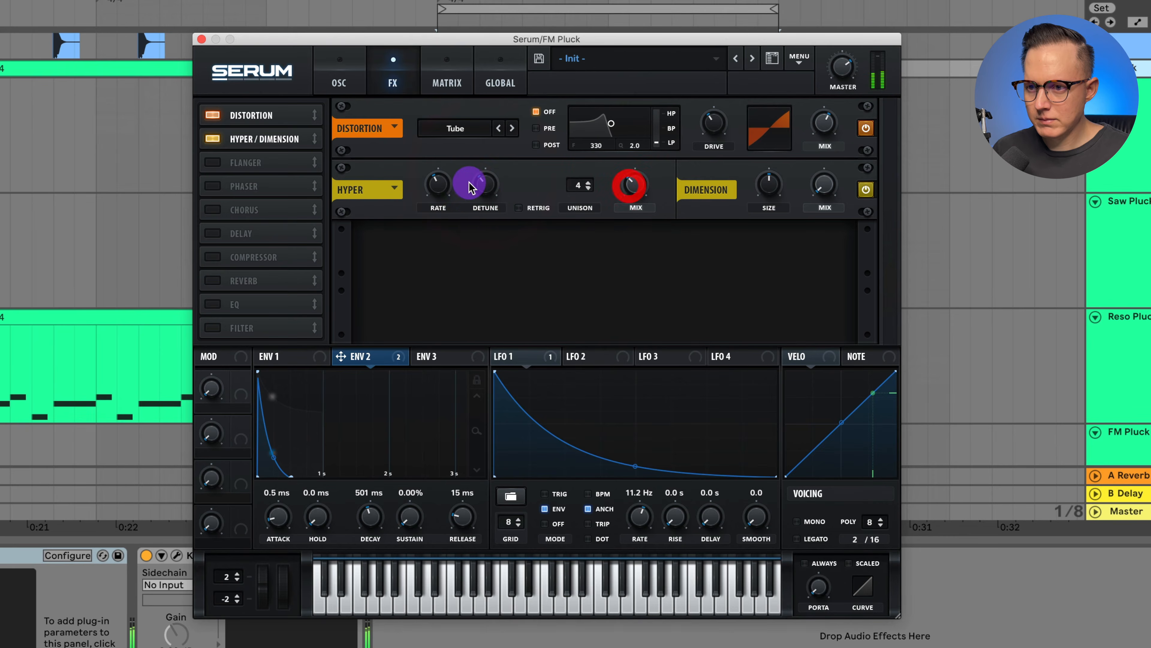
drag(481, 187, 484, 183)
drag(633, 186, 633, 176)
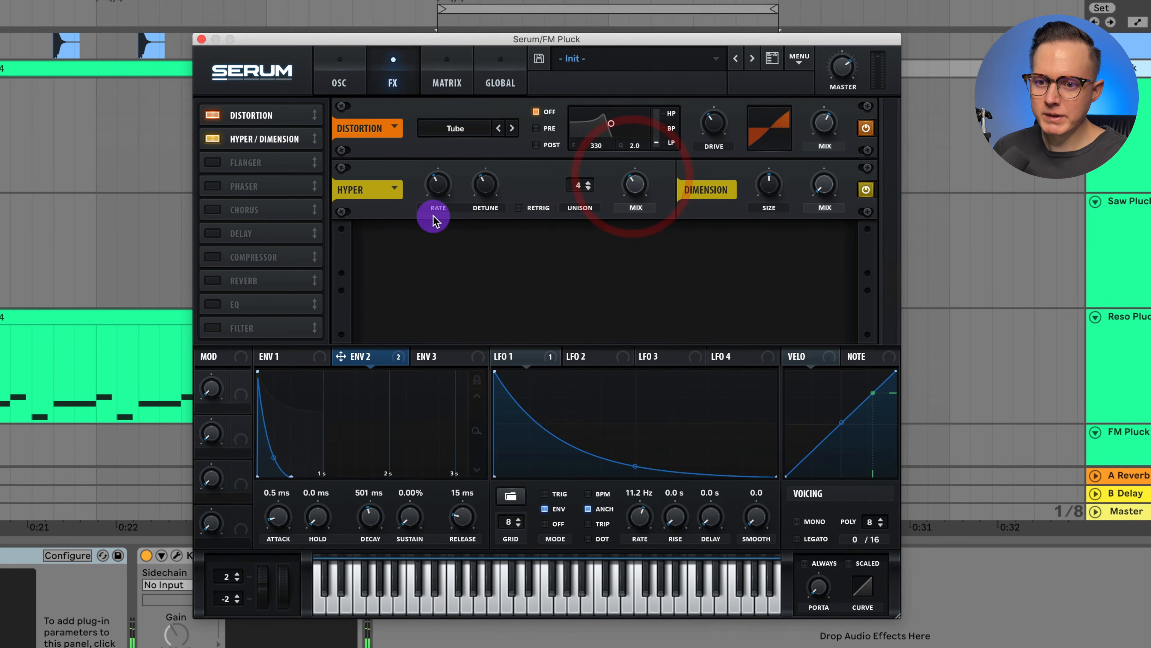
Enable the EQ, set its low band to Peak with about 5.1 dB of gain, and audition the FM Pluck clip.
click(212, 304)
click(562, 257)
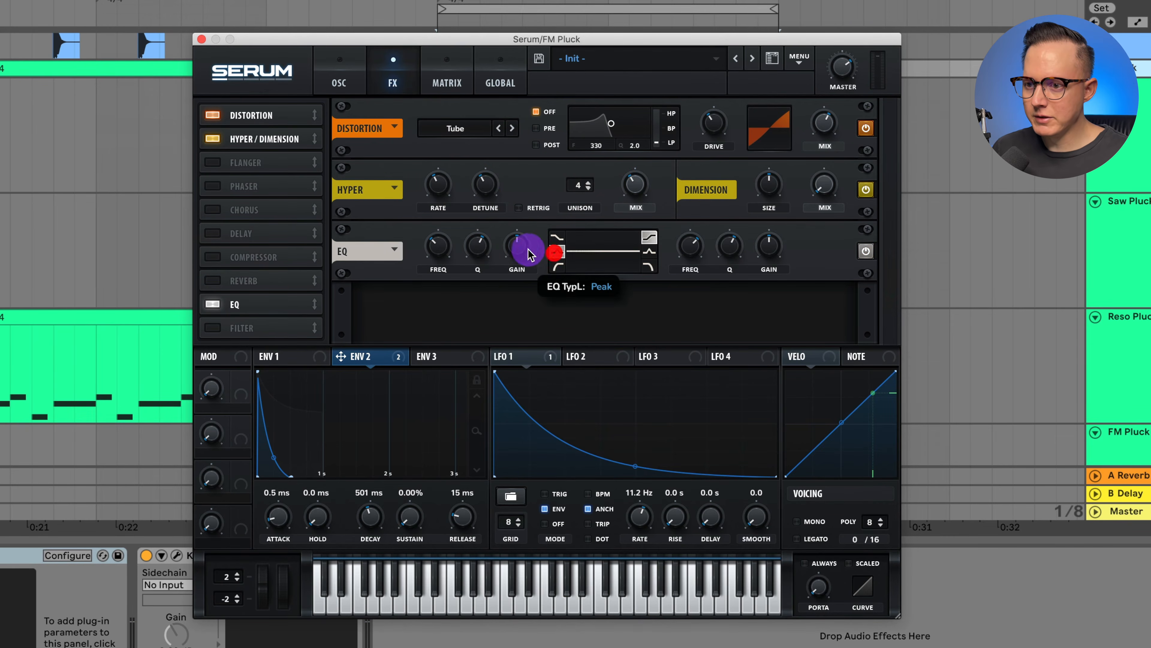
mouse_move(516, 253)
mouse_down()
mouse_move(521, 225)
mouse_move(477, 262)
mouse_move(452, 246)
mouse_move(518, 256)
mouse_up()
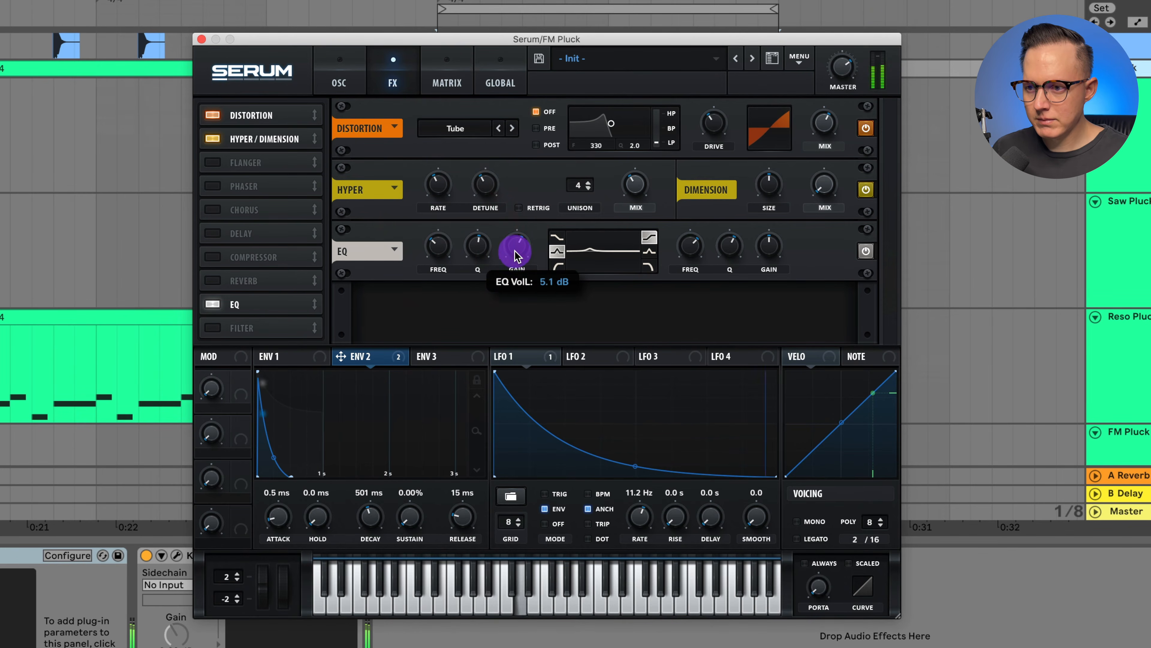
click(516, 253)
click(477, 249)
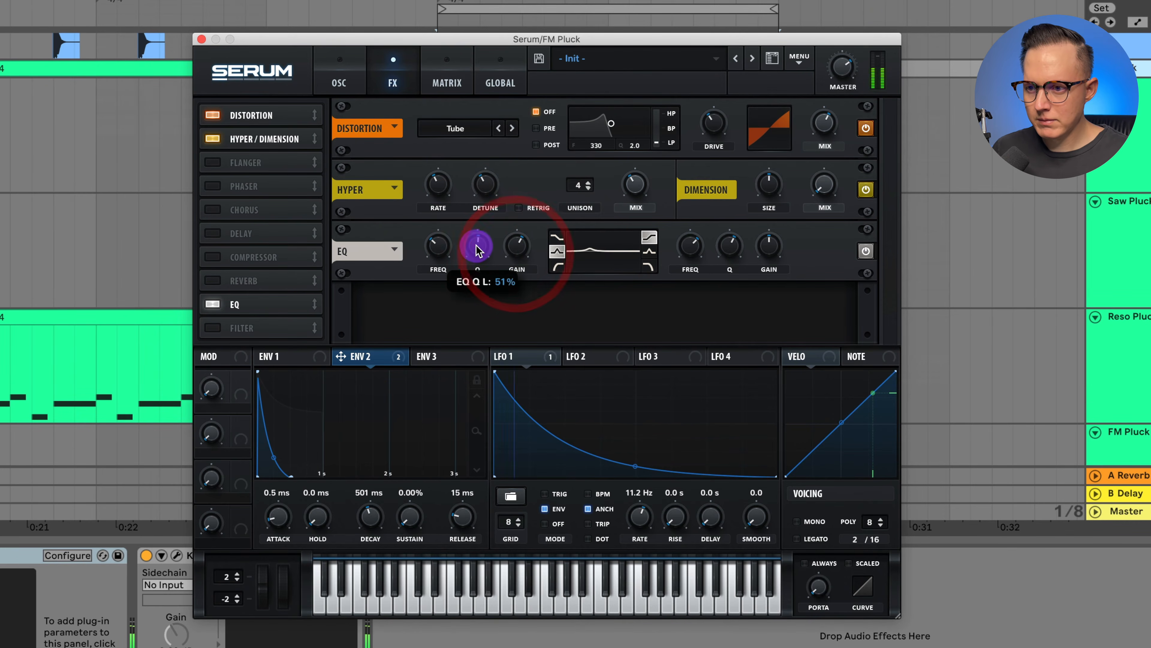
click(439, 251)
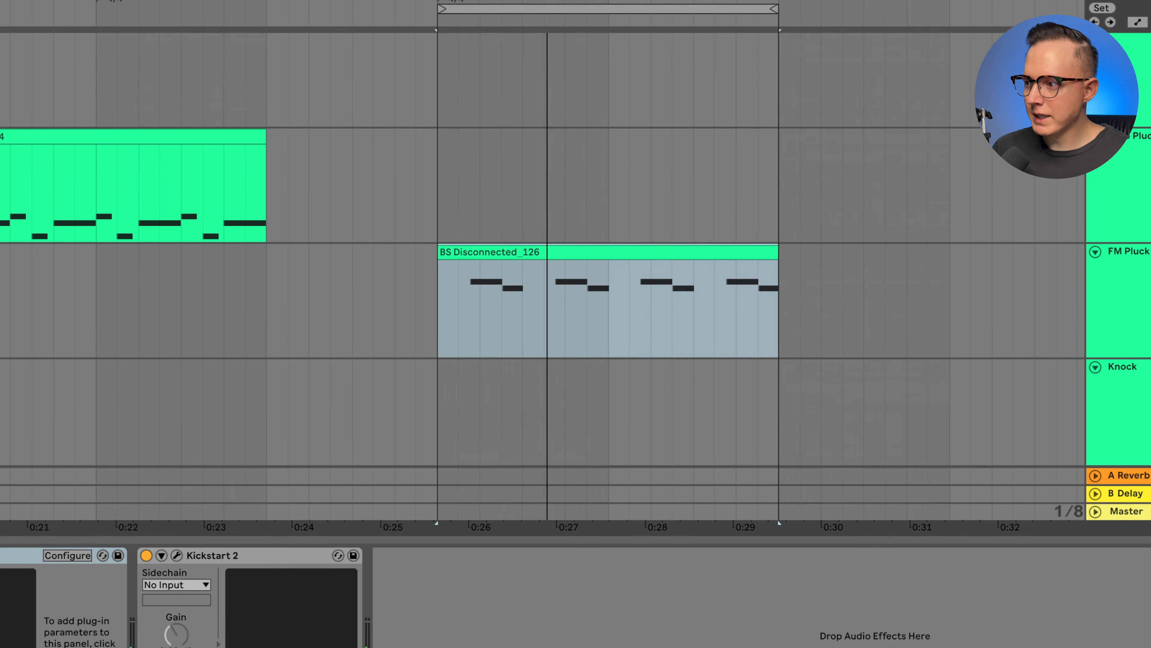
key(space)
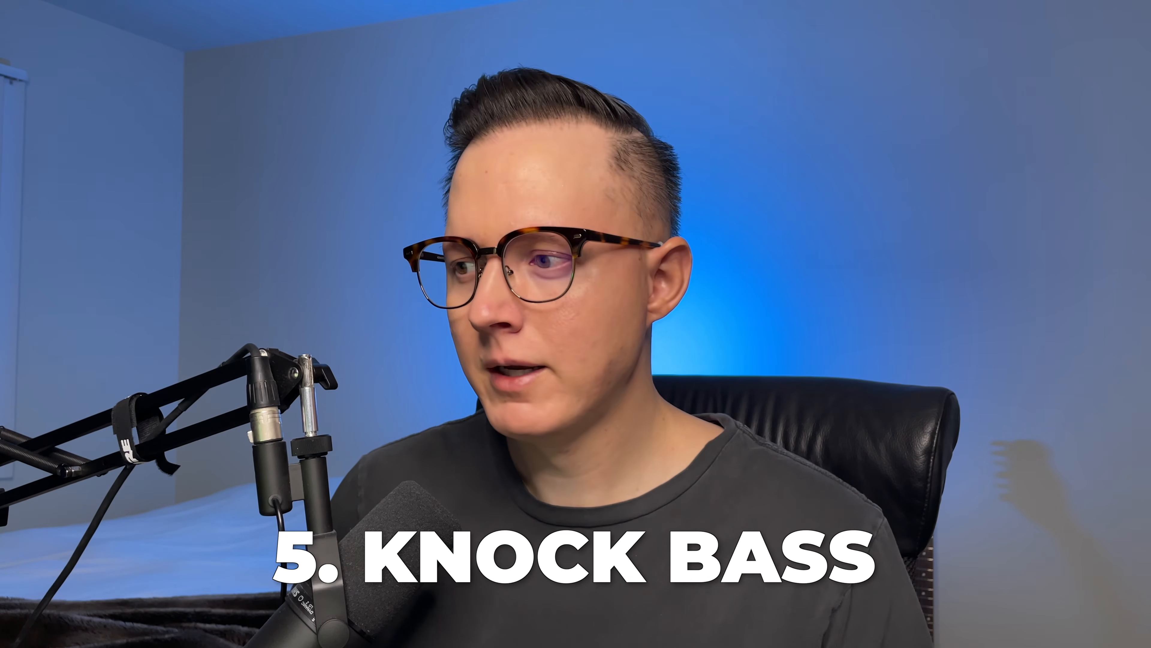
Play the Knock track's clip, select its full time range and play that range.
click(392, 371)
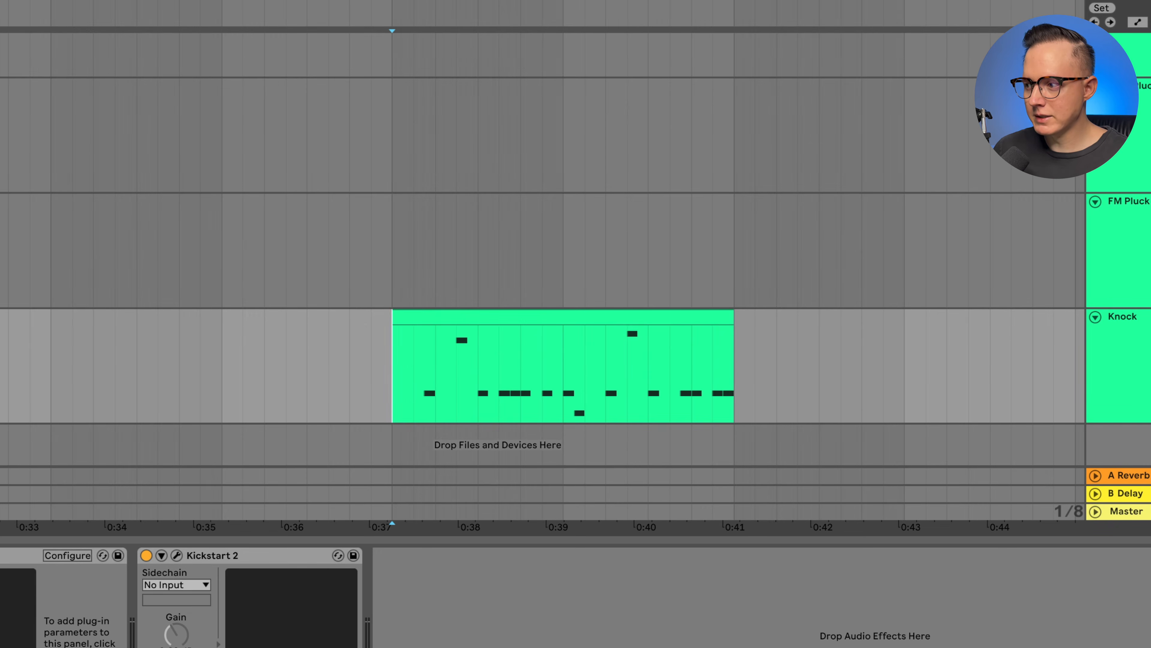
key(space)
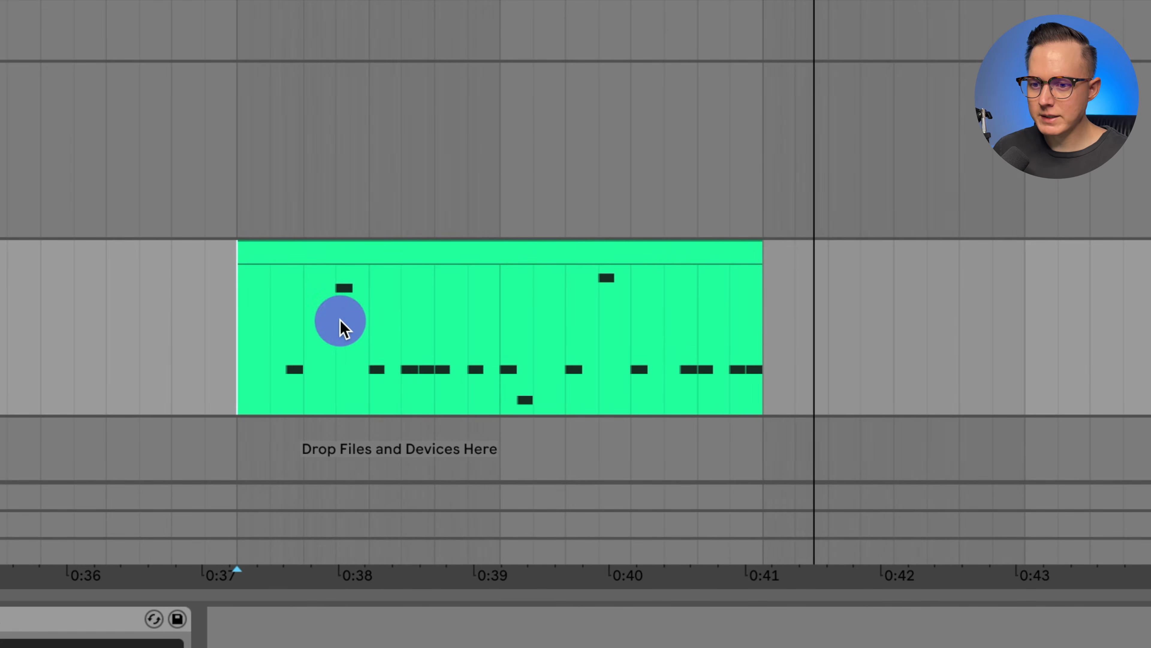
drag(235, 311, 760, 310)
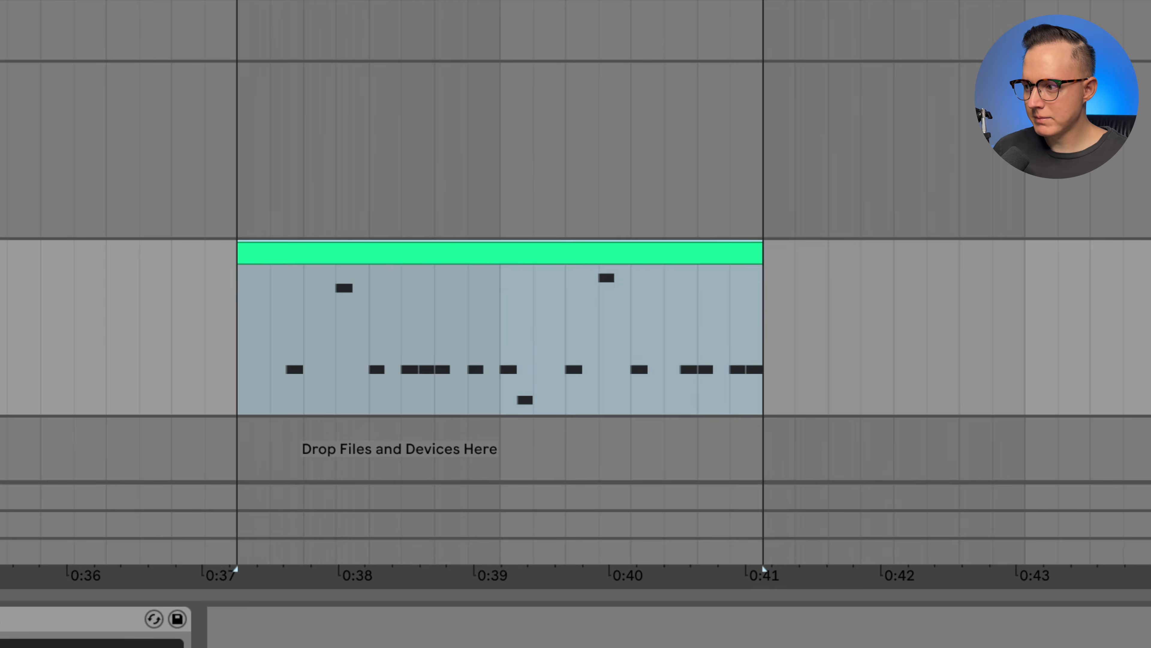
key(space)
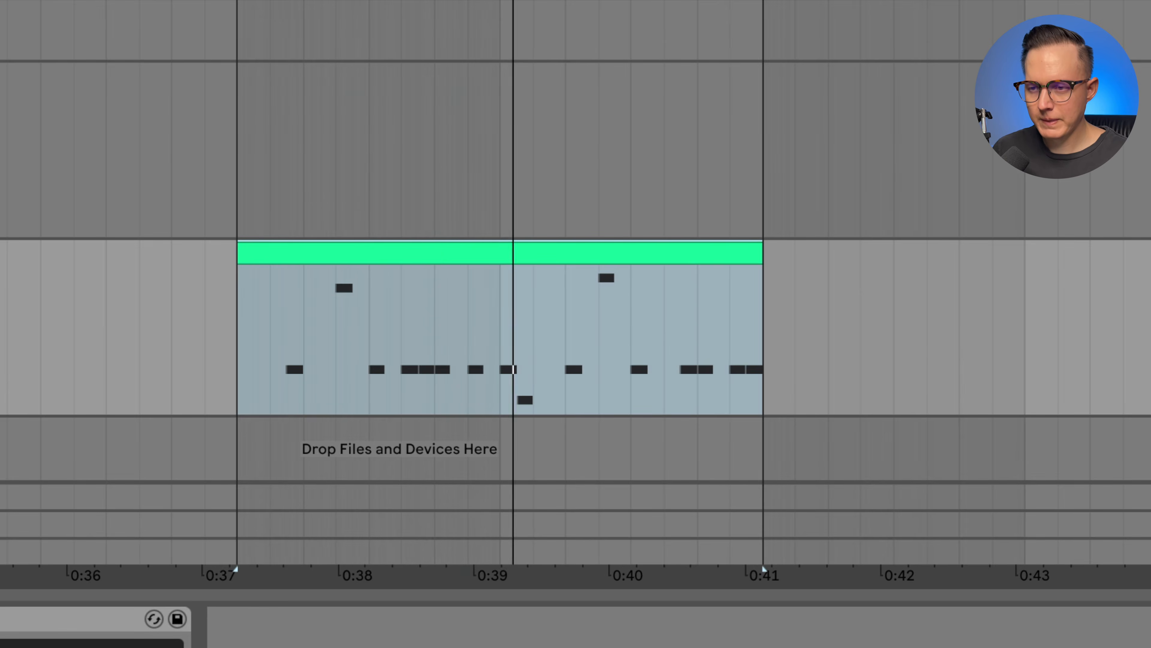
Audition the drive and mix of the Tube distortion in the existing BS Strut patch on the Knock track.
click(399, 75)
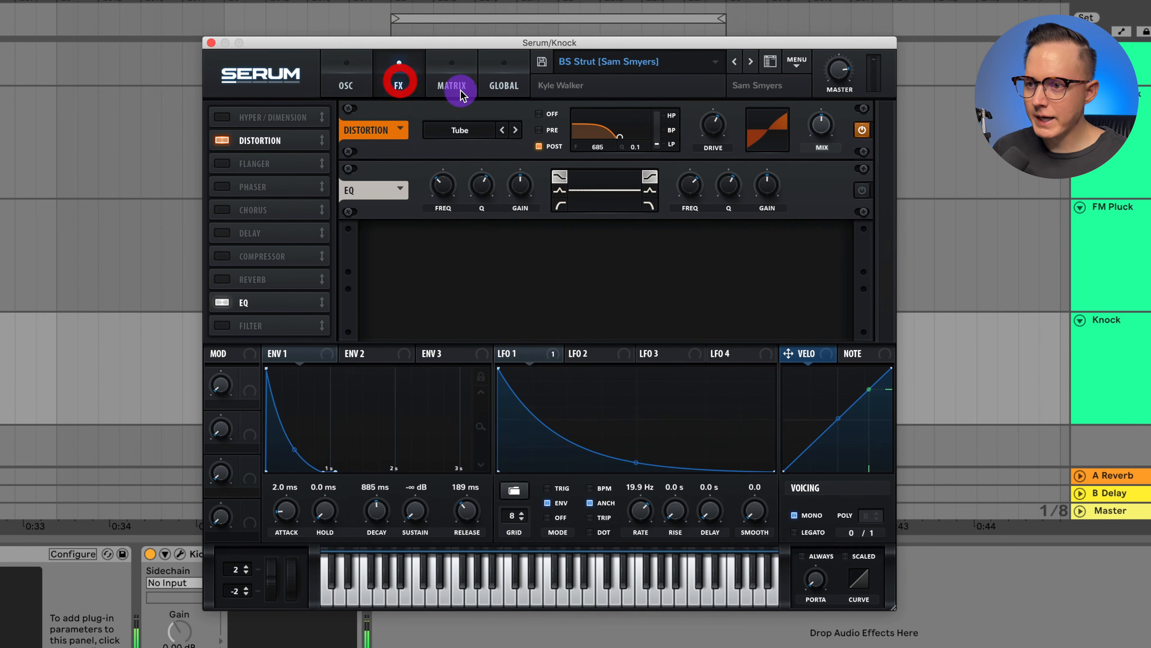
mouse_move(712, 125)
mouse_down()
mouse_move(713, 109)
mouse_move(723, 121)
mouse_up()
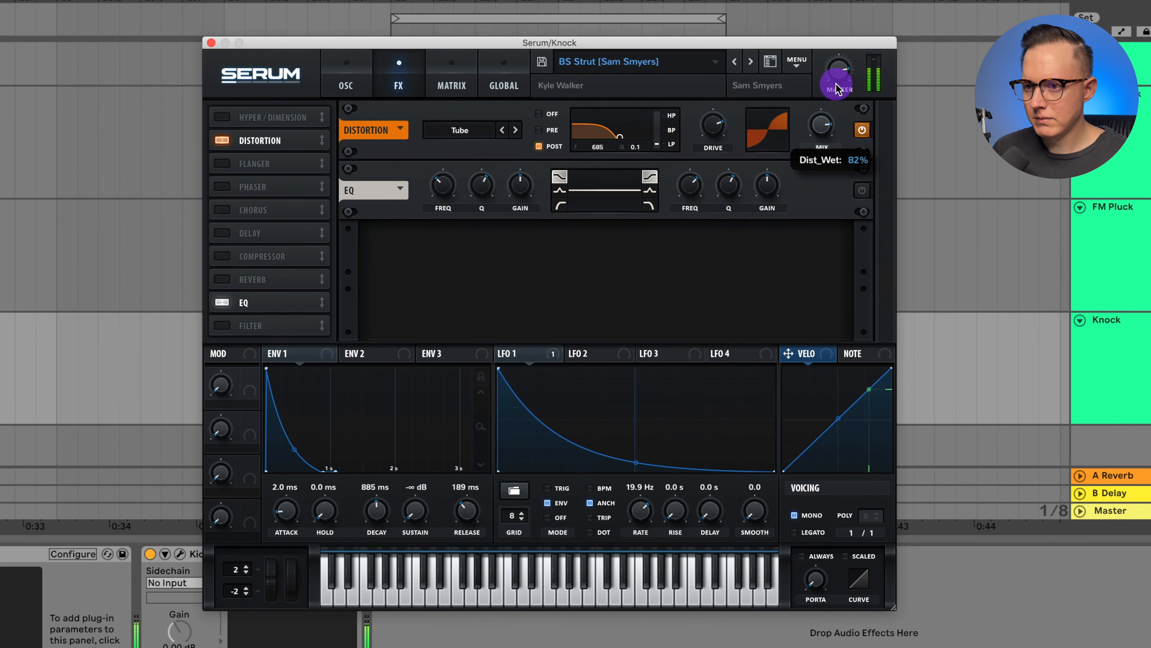
click(629, 116)
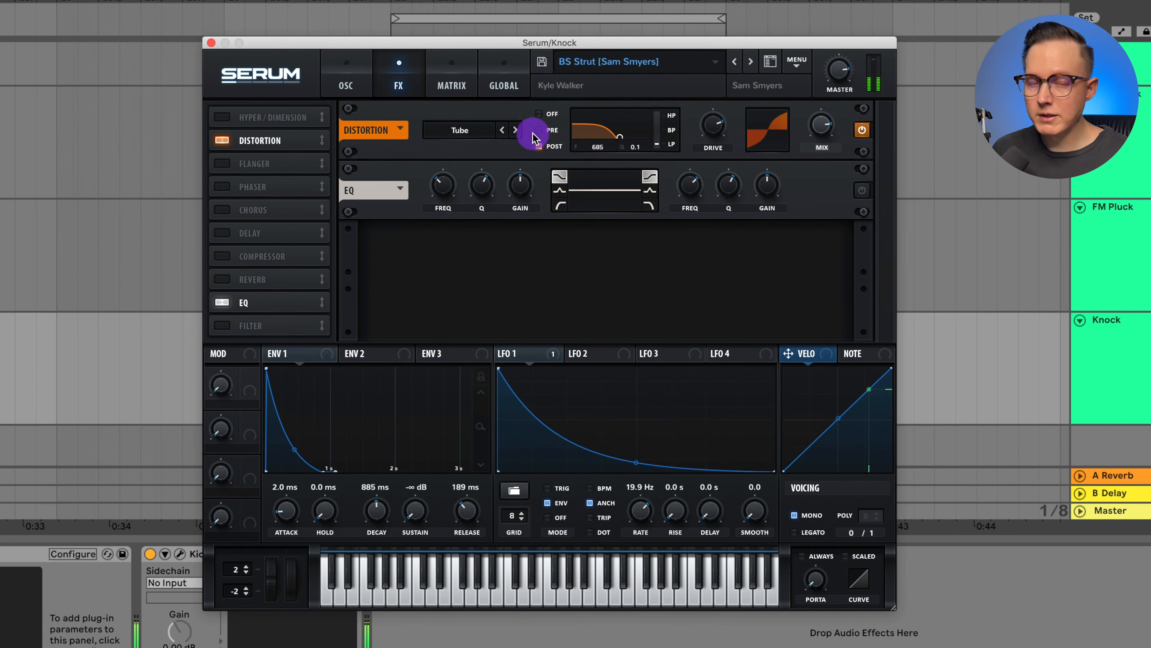
Reset Serum on the Knock track to the init preset.
click(347, 82)
click(797, 61)
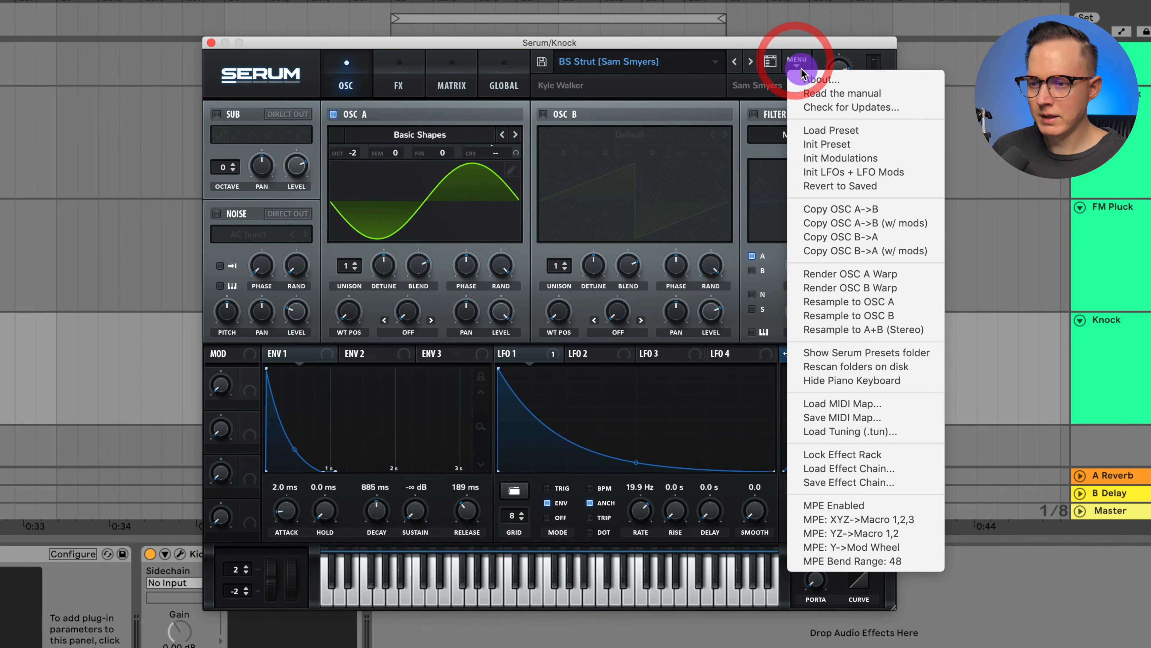
click(852, 144)
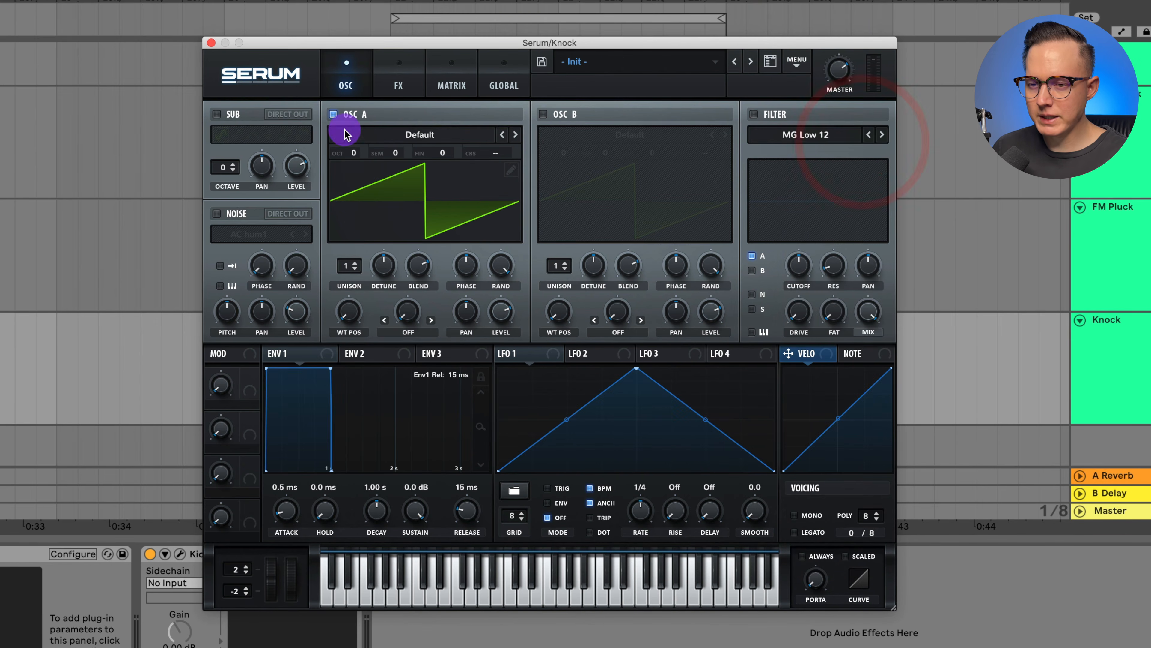
Load the Analog wavetable Basic Shapes into Osc A and lower its octave to -2.
click(415, 136)
mouse_move(379, 153)
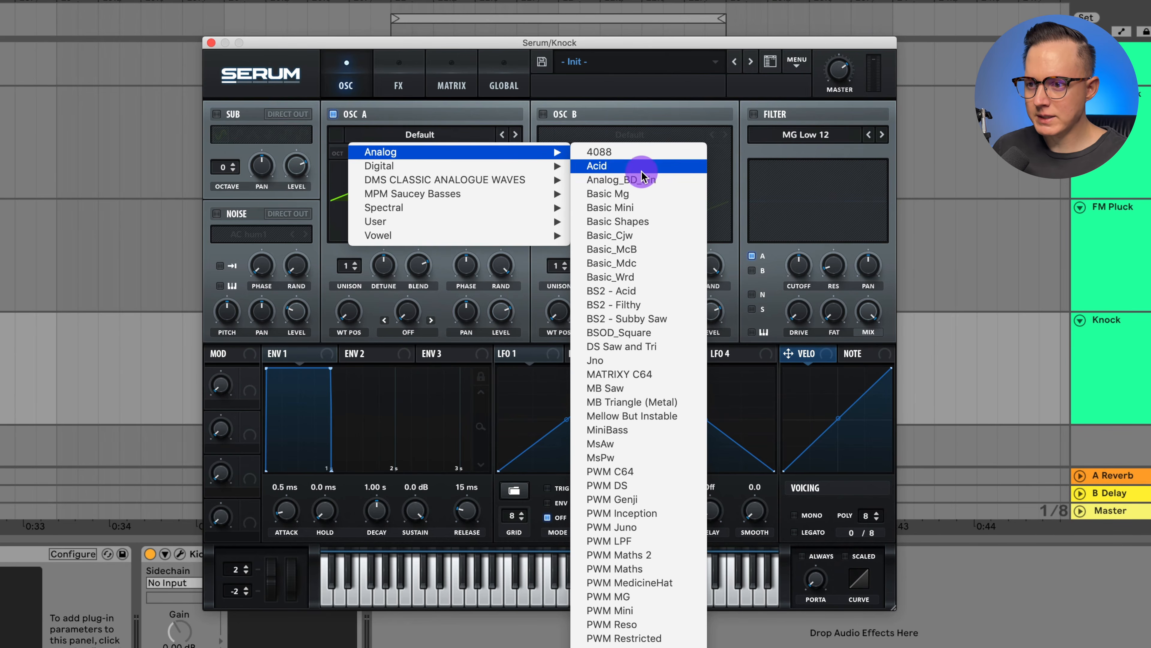
click(663, 222)
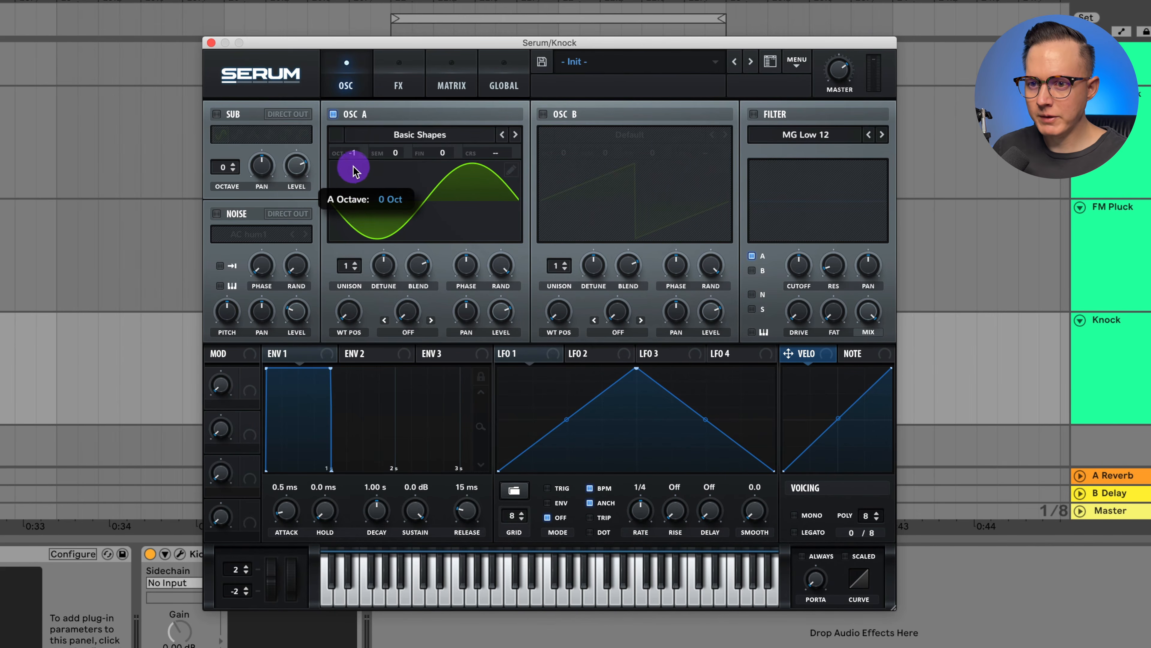
key(space)
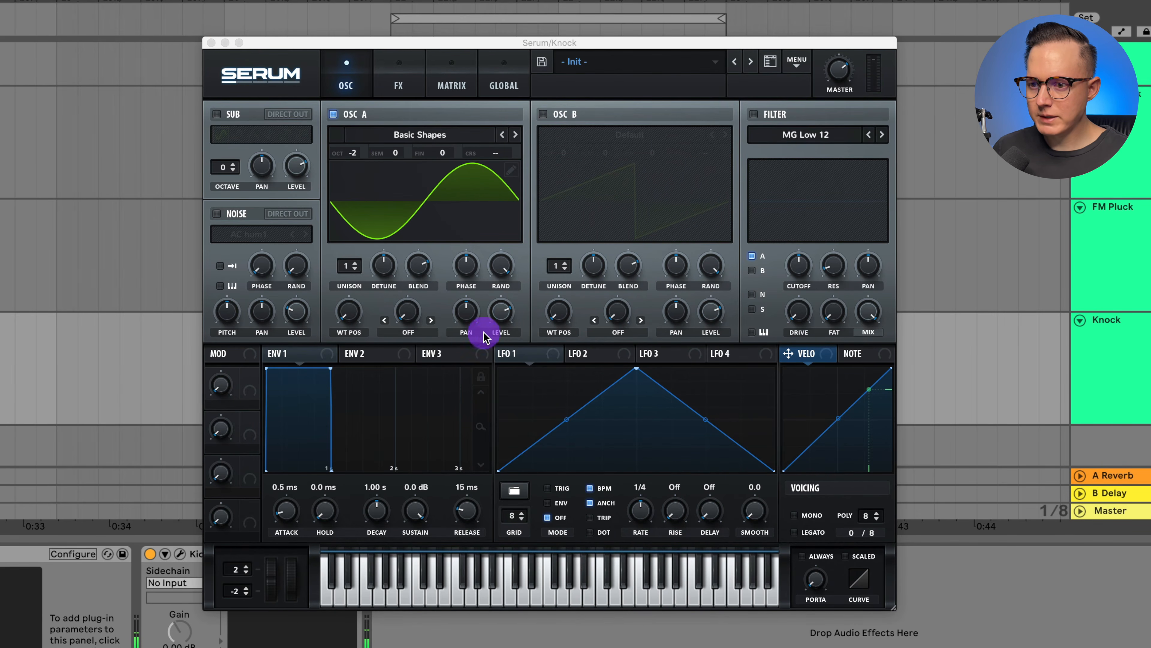
click(522, 213)
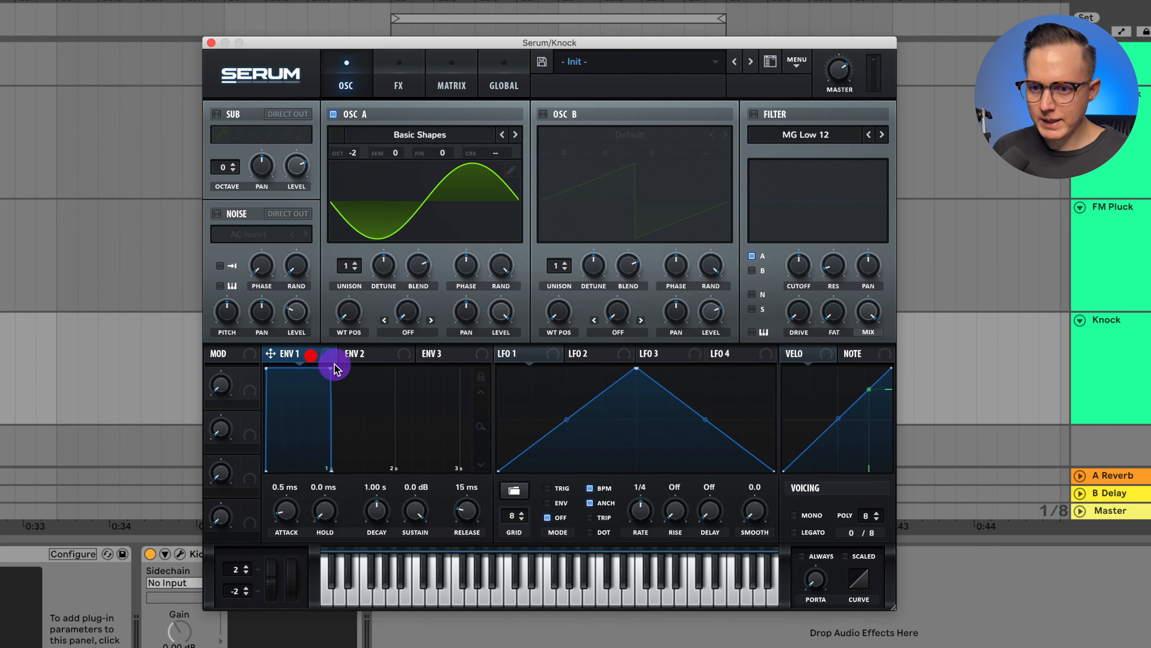
Shape Env 1 with a 2.4 ms attack, 711 ms decay, sustain at minimum and 88 ms release.
drag(331, 368, 299, 490)
drag(470, 509, 473, 509)
drag(281, 513, 284, 511)
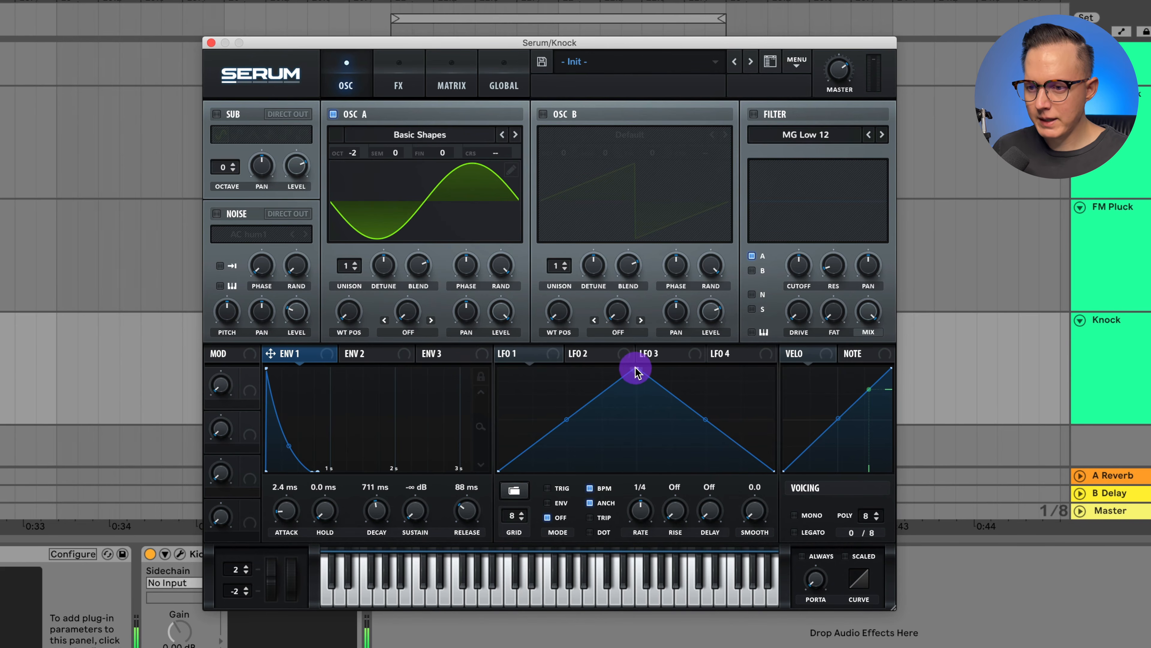
Shape LFO 1 as a steep falling curve in Env mode, with BPM sync off and a rate of 9.0 Hz.
drag(636, 370, 455, 352)
click(539, 353)
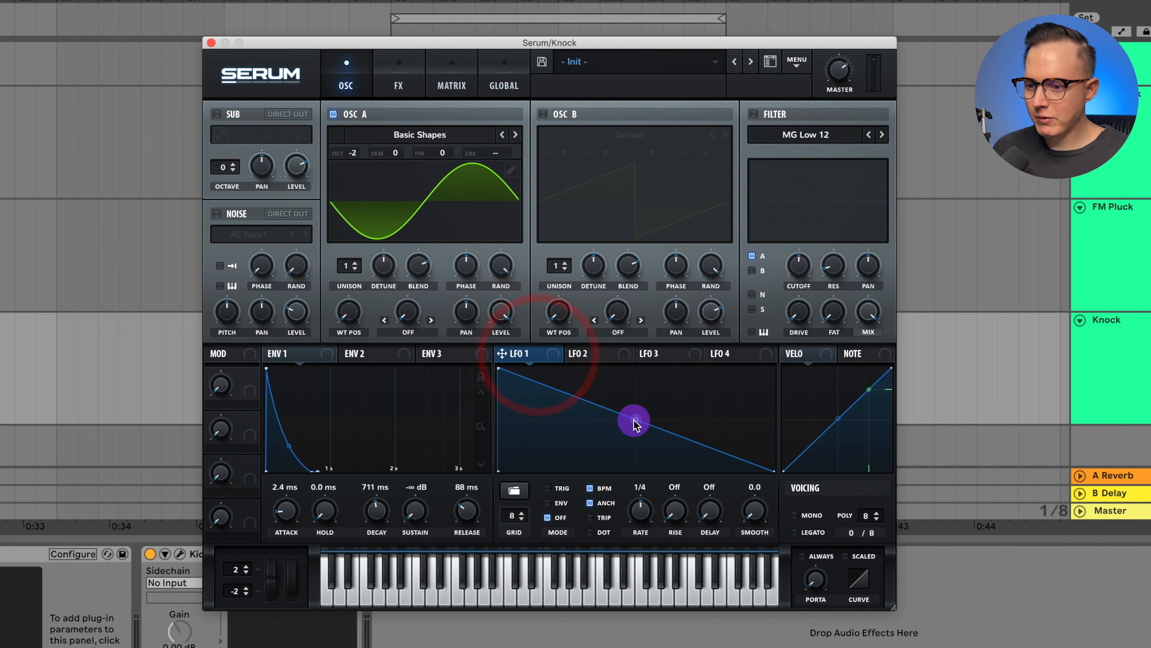
drag(635, 423, 635, 445)
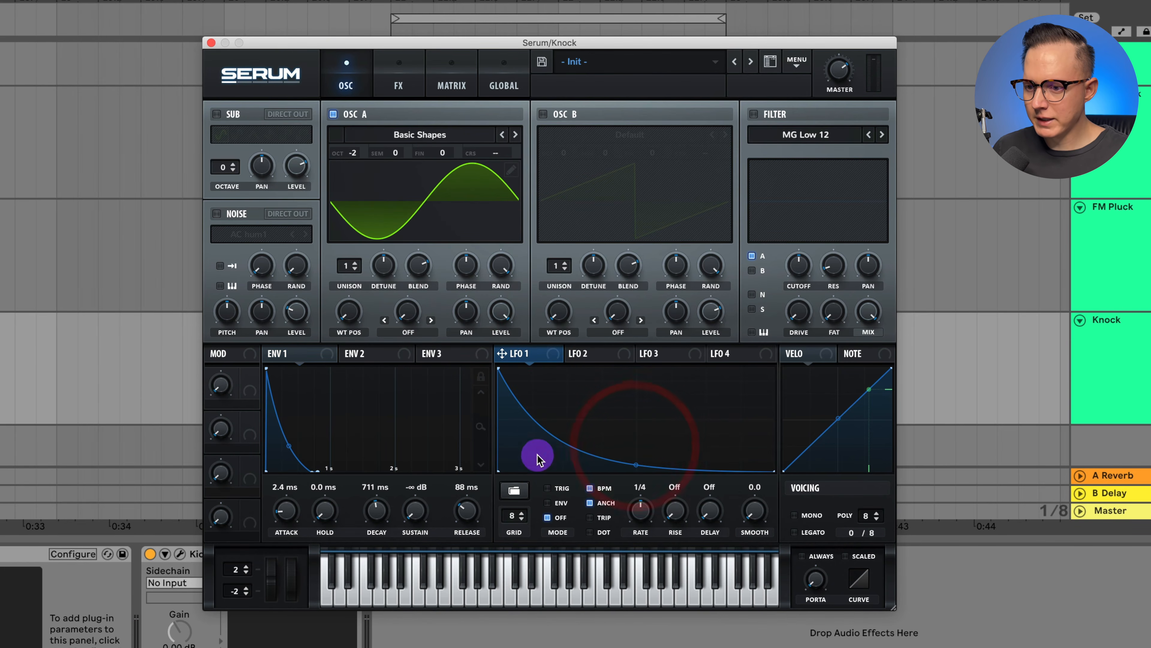
click(561, 503)
click(590, 488)
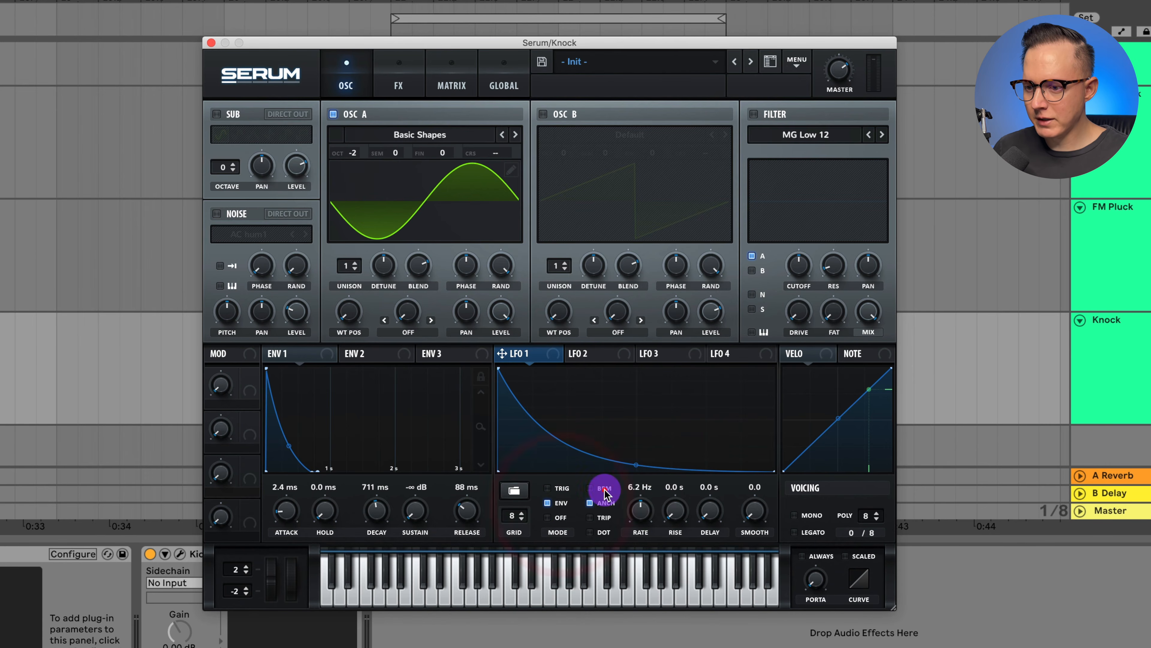
drag(648, 506, 645, 511)
Assign LFO 1 to Osc A's coarse pitch and raise the modulation amount past 22.
drag(502, 353, 499, 154)
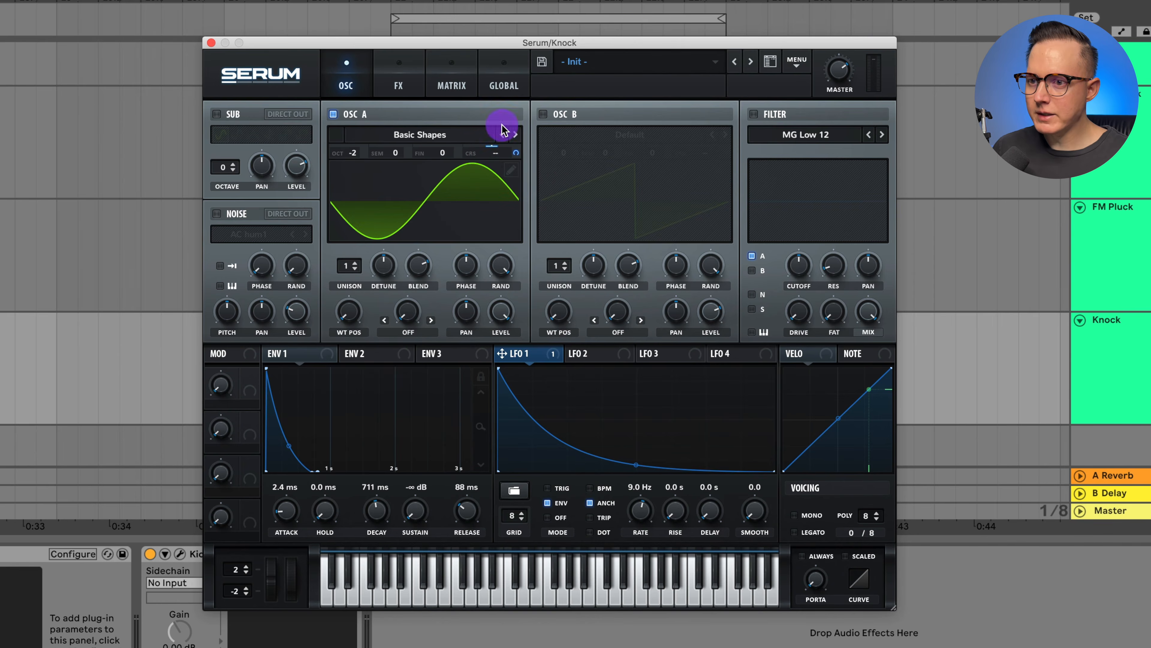
click(450, 82)
click(345, 86)
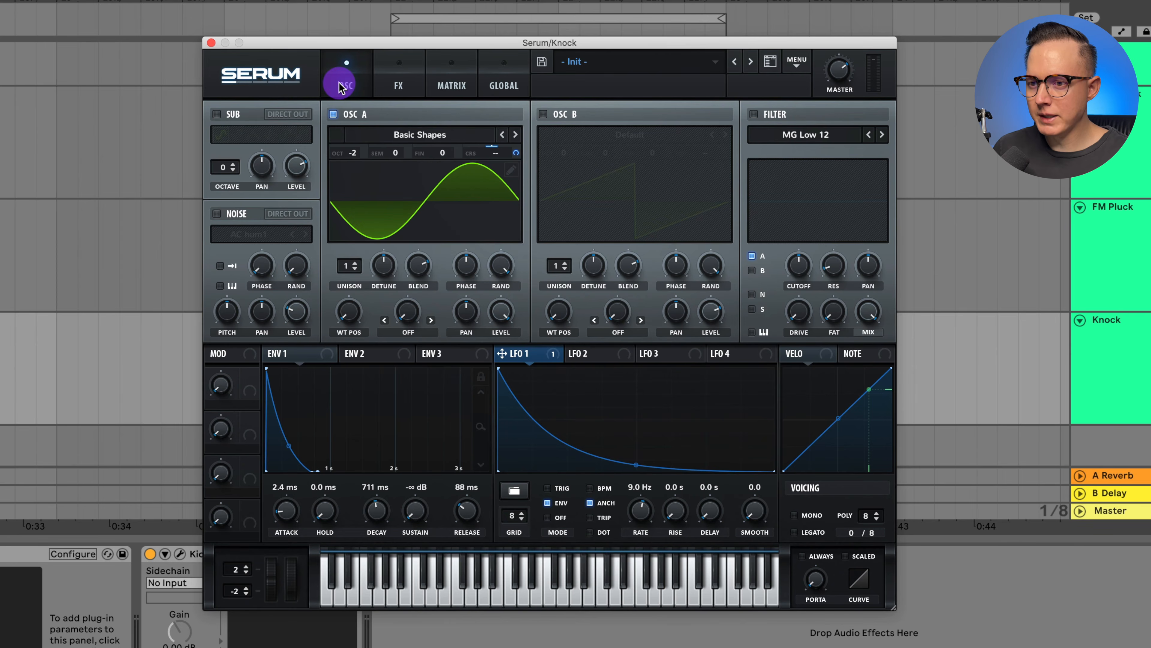
click(518, 151)
mouse_move(516, 153)
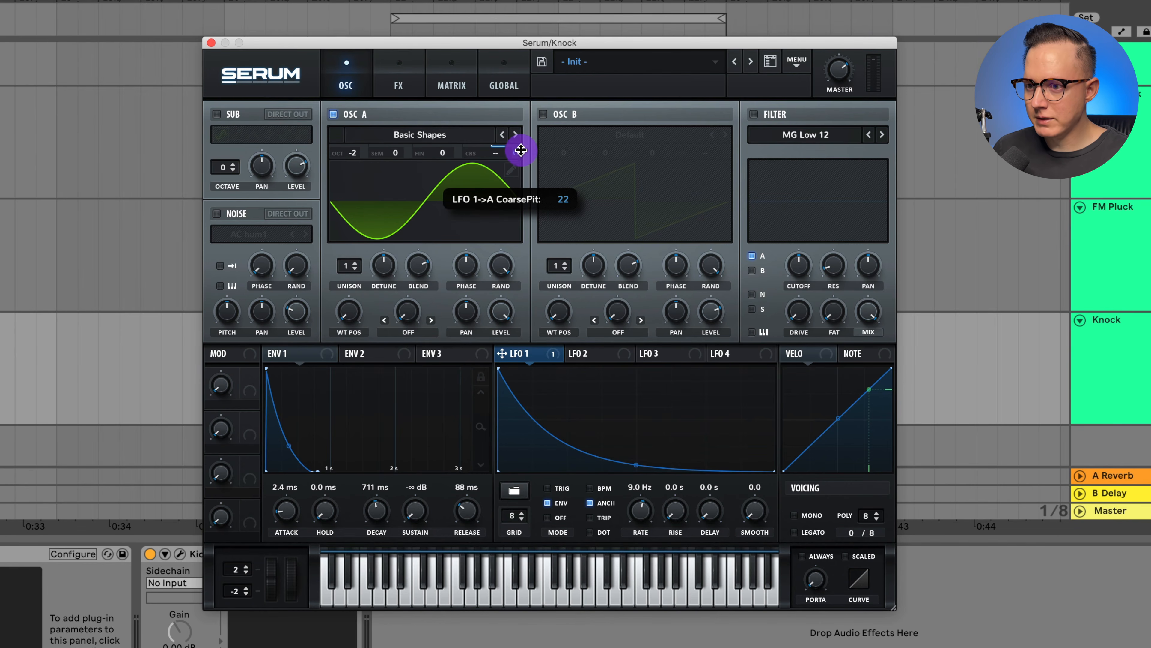
drag(521, 147, 520, 146)
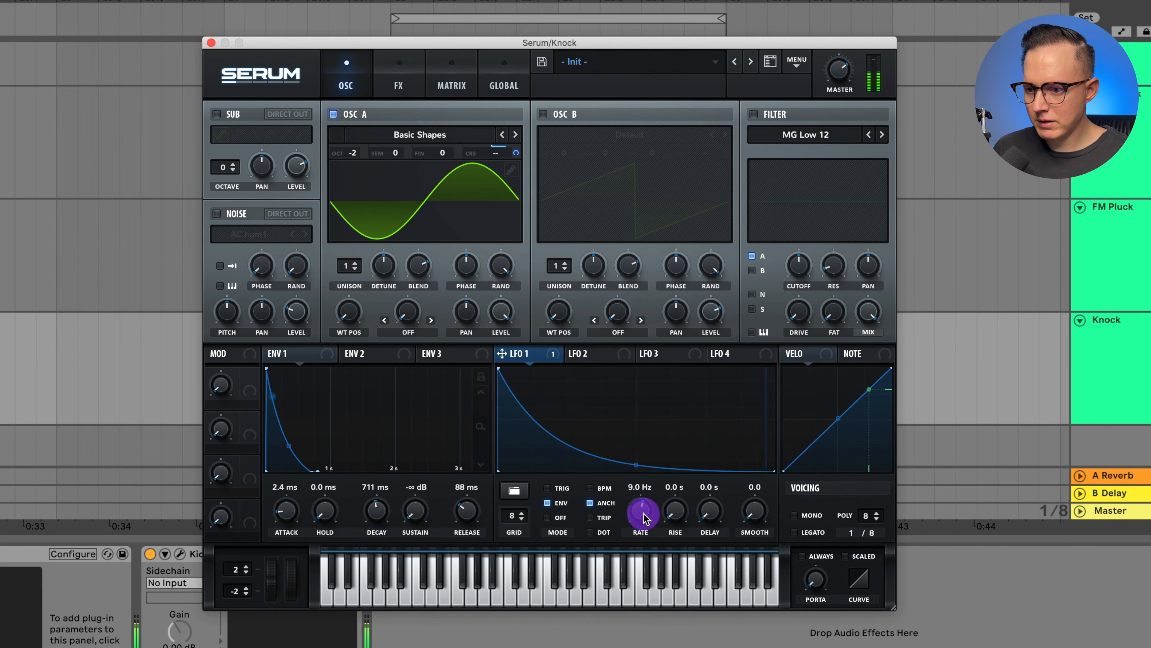
Readjust the coarse pitch modulation amount by ear and set LFO 1's rate to 12.6 Hz.
drag(646, 501, 654, 528)
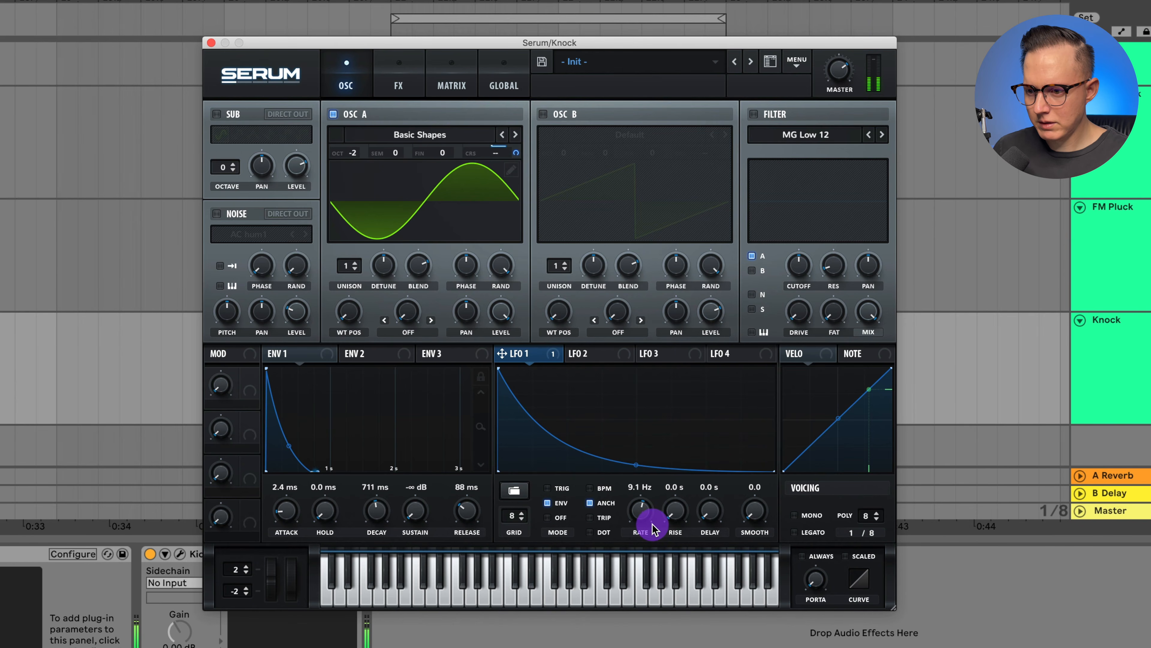
drag(517, 154, 520, 168)
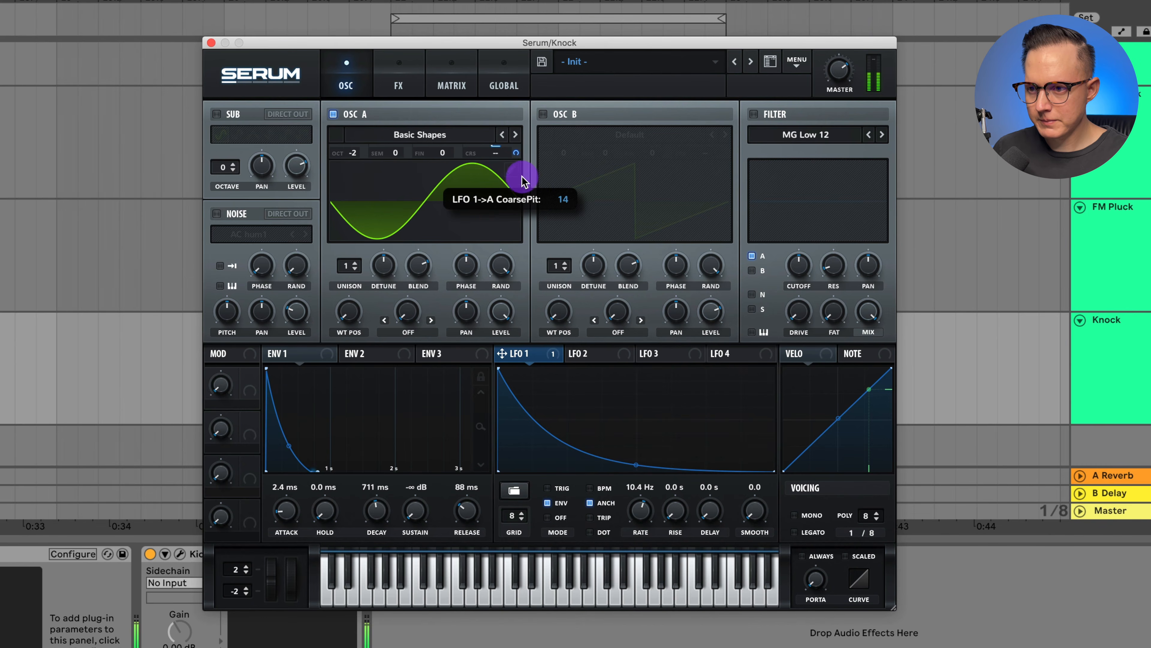
drag(522, 182, 527, 160)
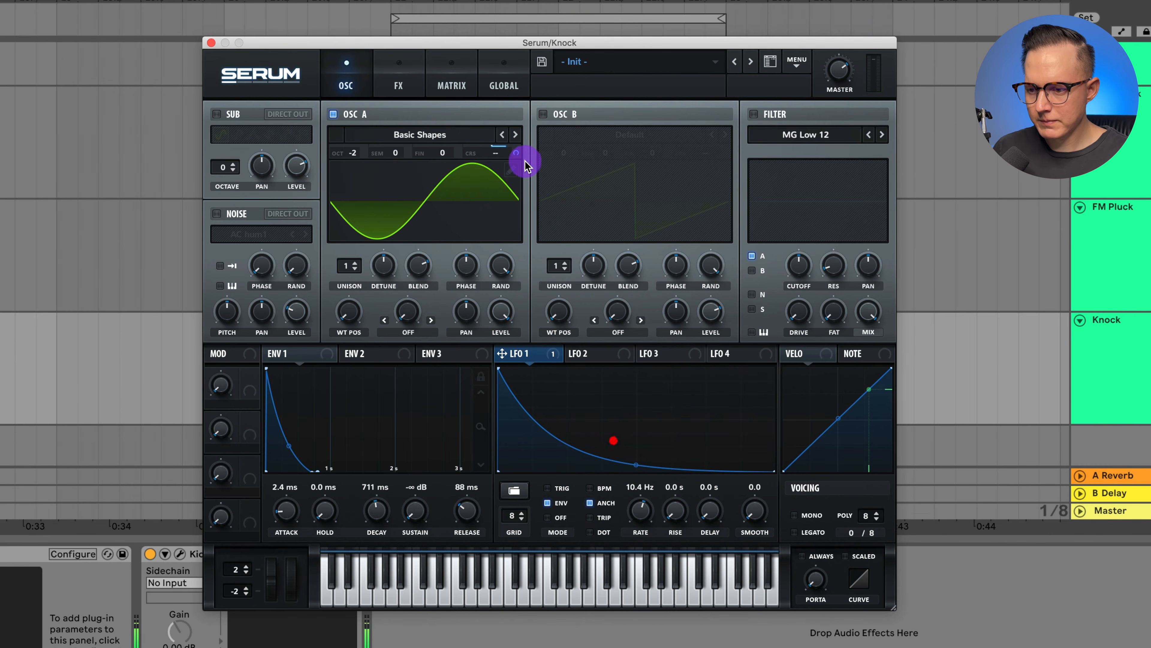
mouse_move(641, 503)
mouse_down()
mouse_move(640, 490)
mouse_move(640, 504)
mouse_up()
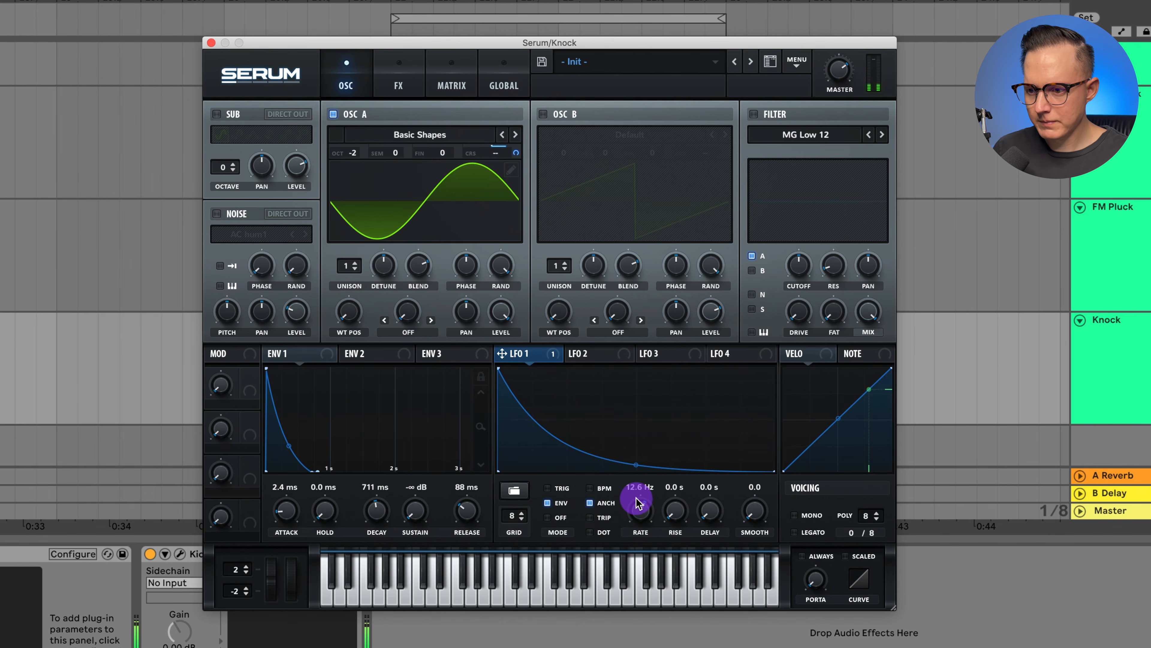
Enable mono voicing and the Tube distortion effect, raise its drive to about halfway and reduce its mix.
click(401, 83)
click(222, 140)
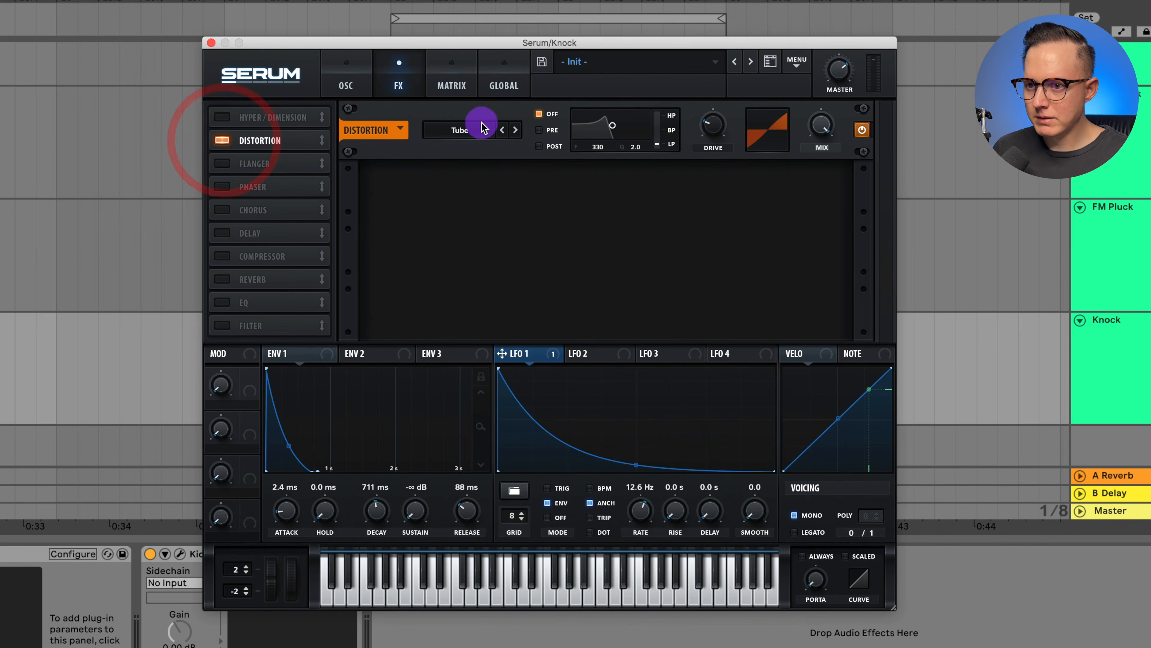
drag(705, 128, 722, 111)
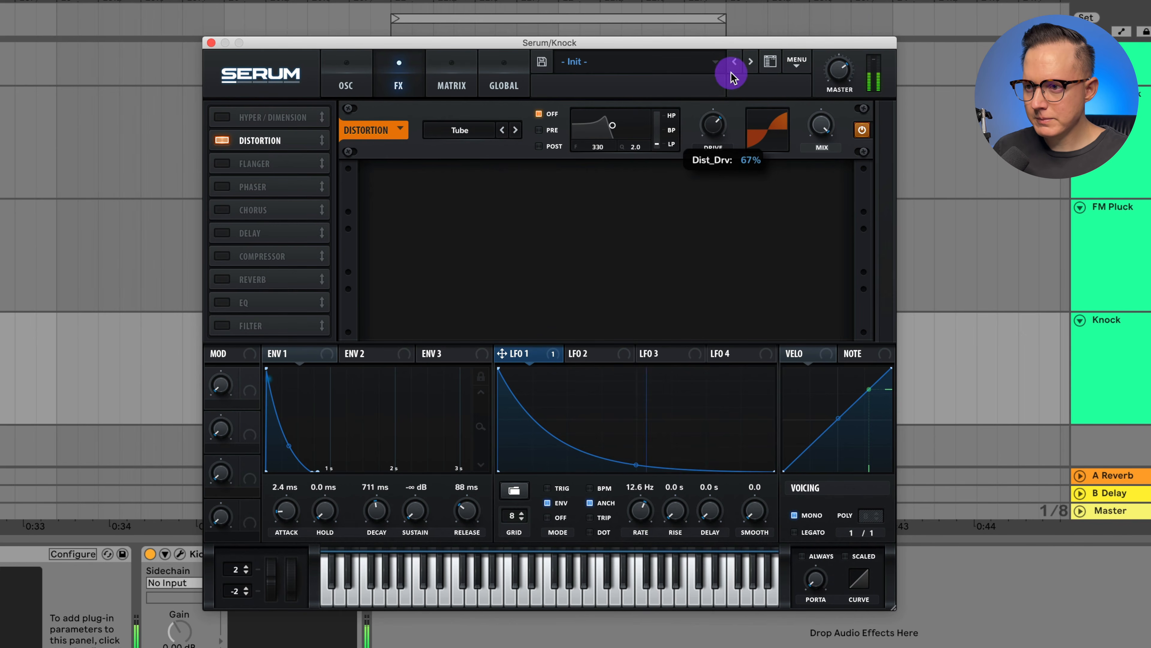
drag(818, 125, 905, 212)
mouse_move(714, 125)
mouse_down()
mouse_move(727, 121)
mouse_move(721, 177)
mouse_move(714, 118)
mouse_up()
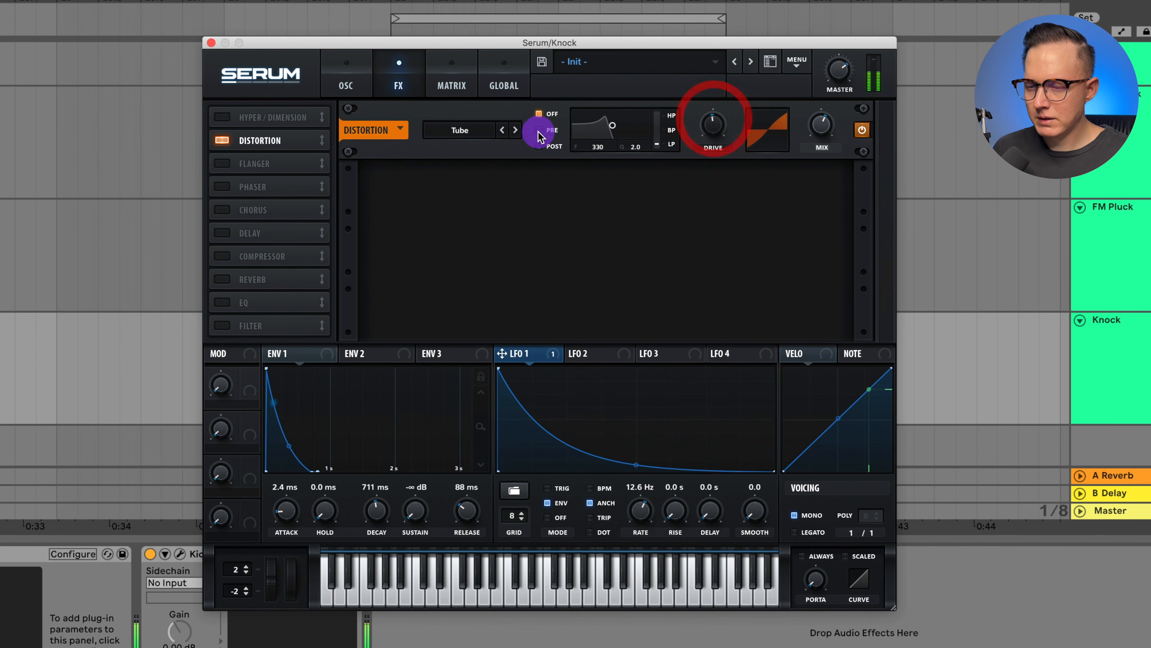
Place the distortion's filter after the effect, with a low-pass cutoff of about 616 Hz and a Q of 0.1.
click(535, 148)
drag(612, 125, 616, 131)
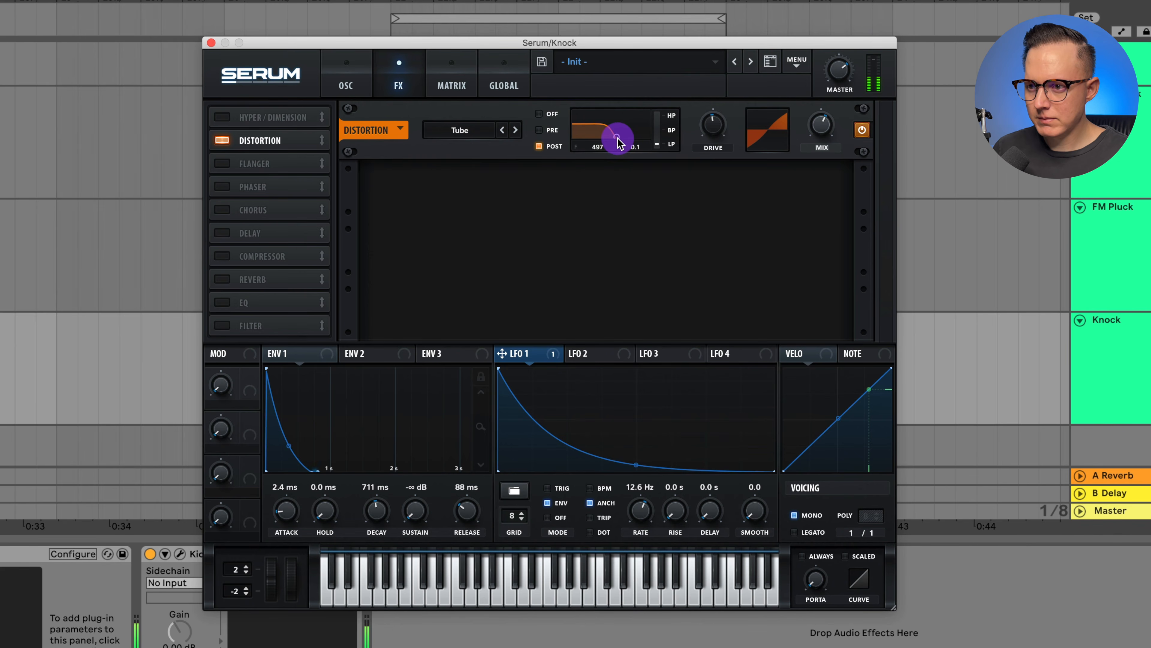
drag(623, 140, 619, 136)
Fine-tune the distortion by ear, bringing the drive to about 43% and slightly adjusting the mix.
drag(709, 126, 709, 120)
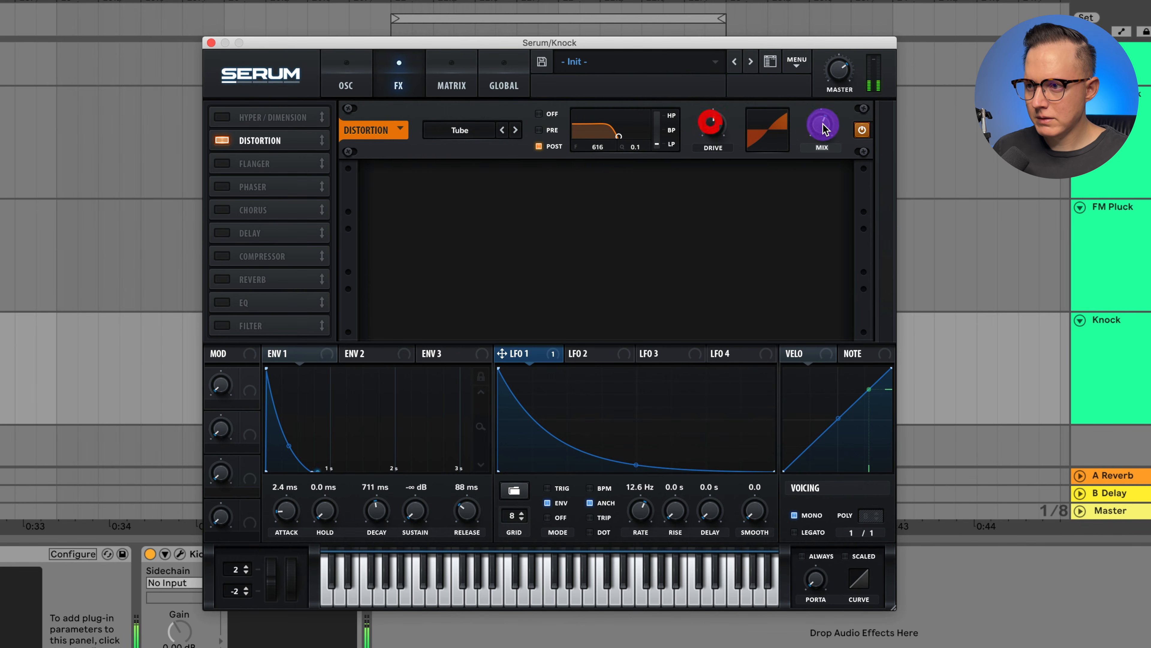
drag(823, 125, 827, 136)
drag(717, 140, 719, 135)
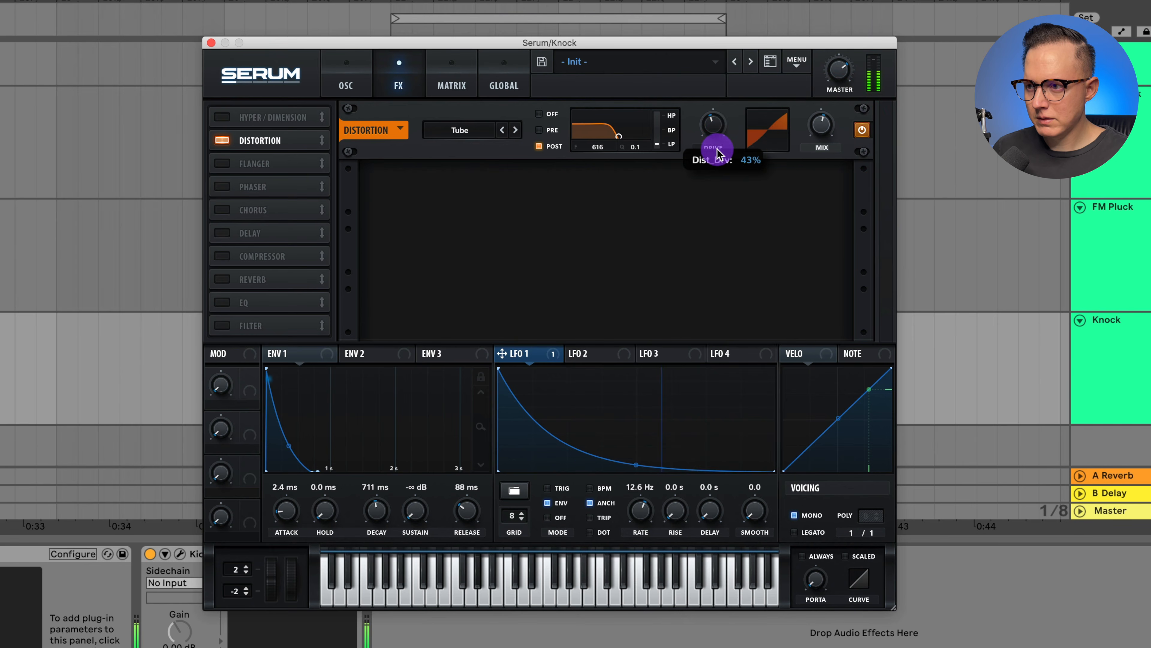
drag(822, 125, 825, 124)
Load the Analog_BD_Sin wavetable from the Analog category into Osc A.
click(346, 85)
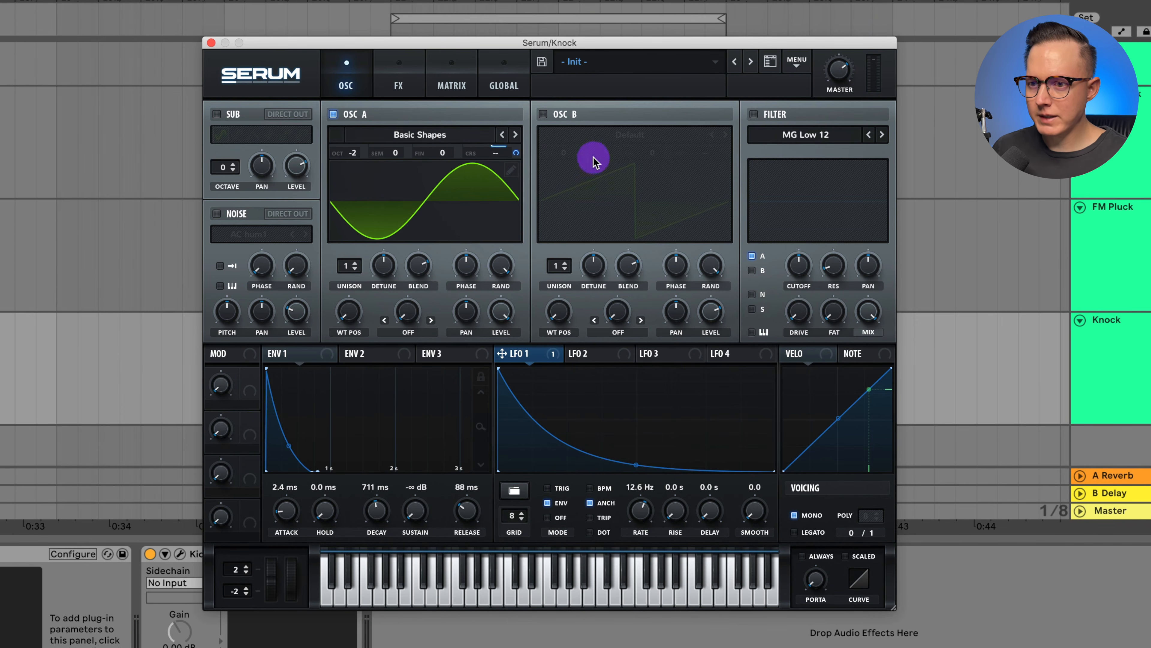
click(428, 134)
mouse_move(432, 152)
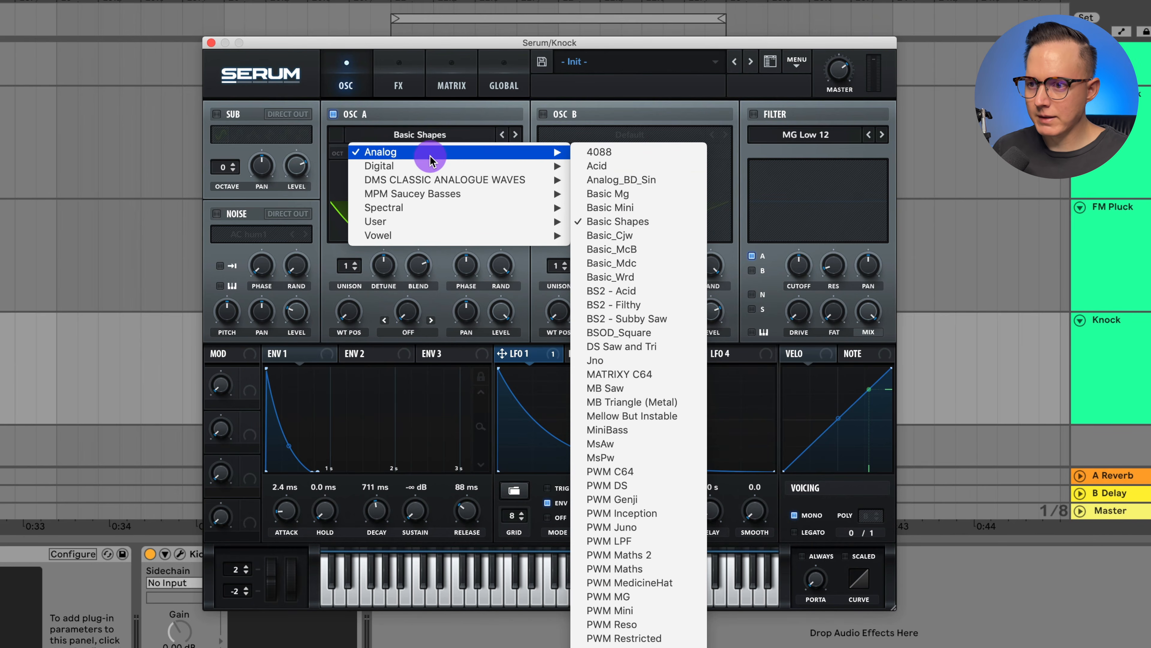
click(656, 181)
Bypass the distortion effect and advance Osc A's wavetable position slightly, to a less pure sine shape.
click(398, 85)
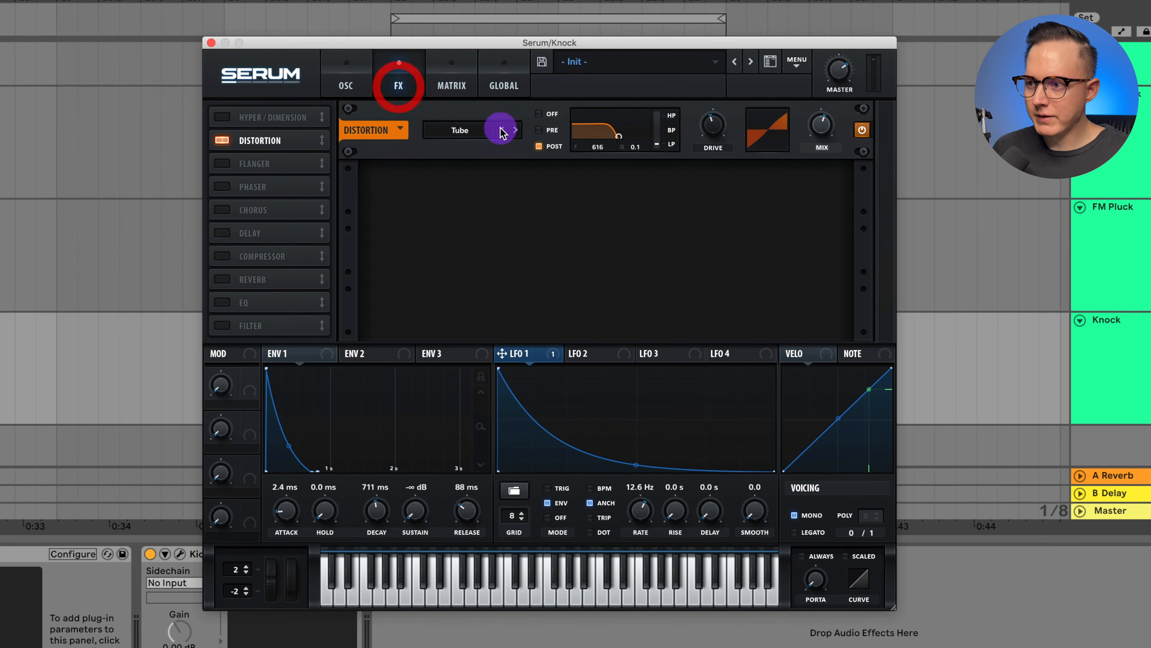
click(862, 129)
click(346, 85)
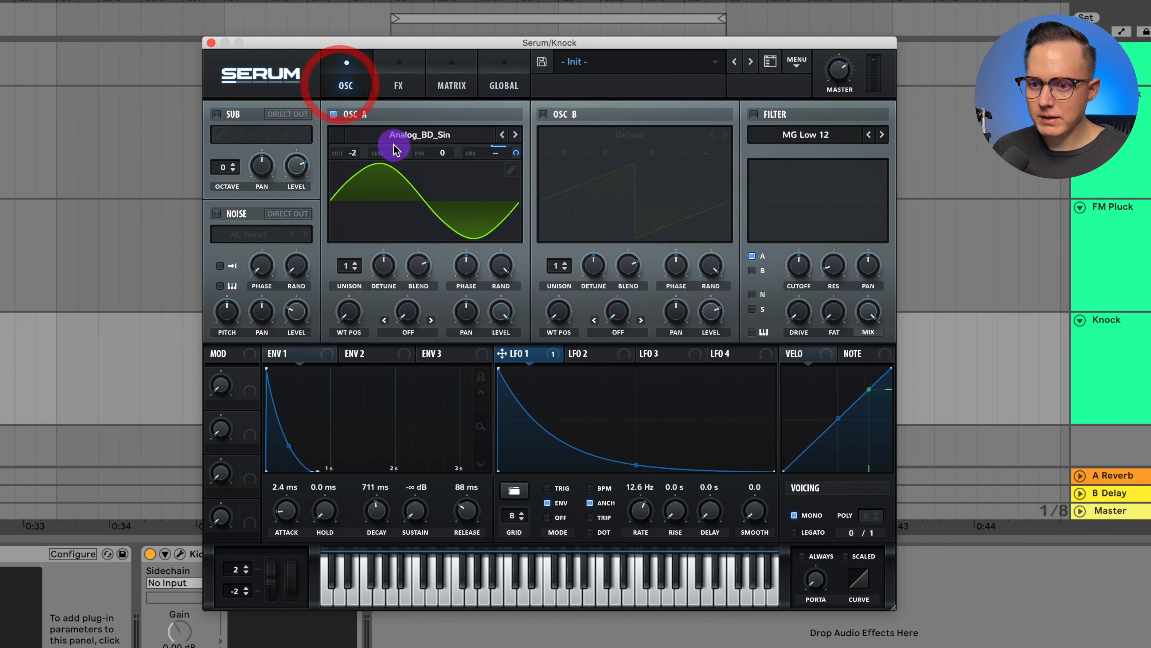
drag(349, 313, 399, 167)
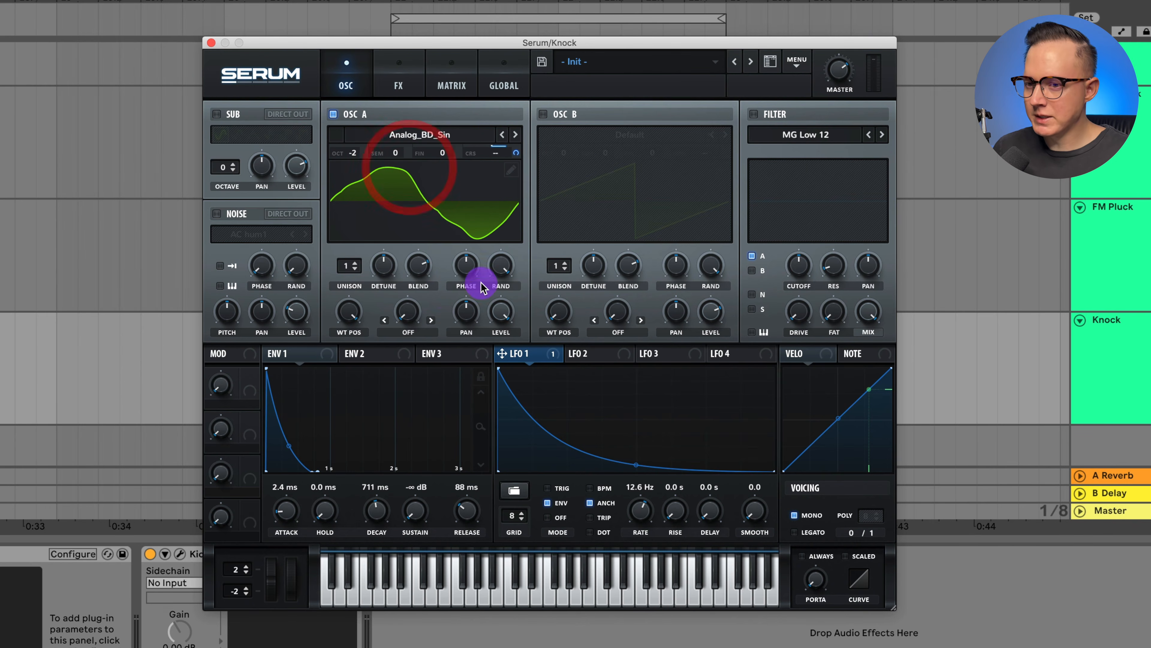